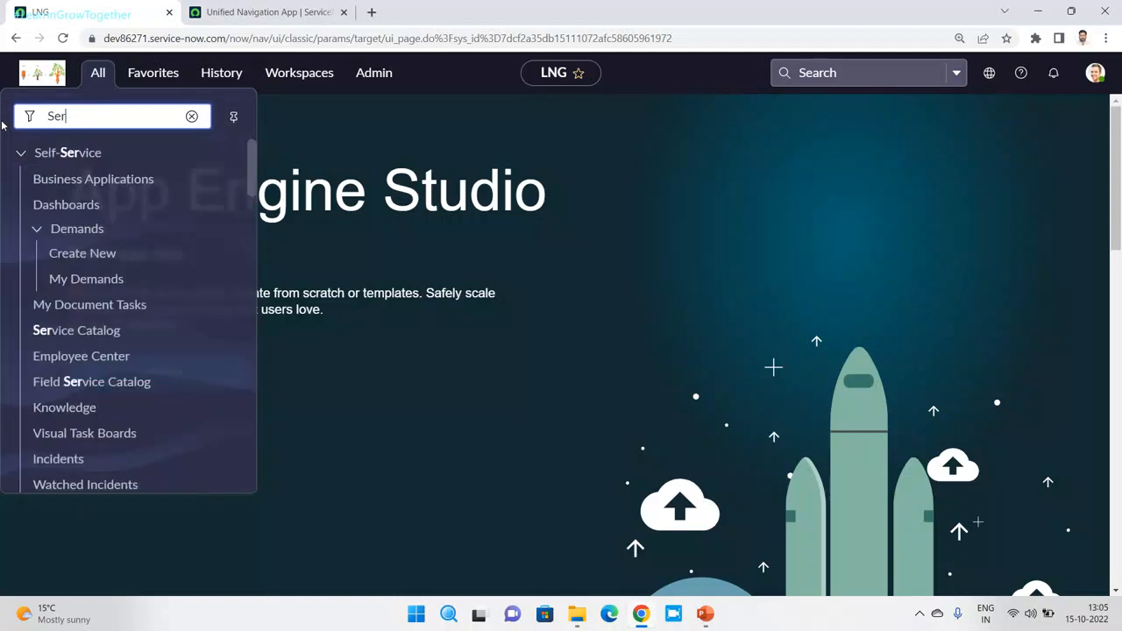
# Filter the application navigator by "Service po" to list the Service Portfolio Management modules.
pyautogui.write('vice op')
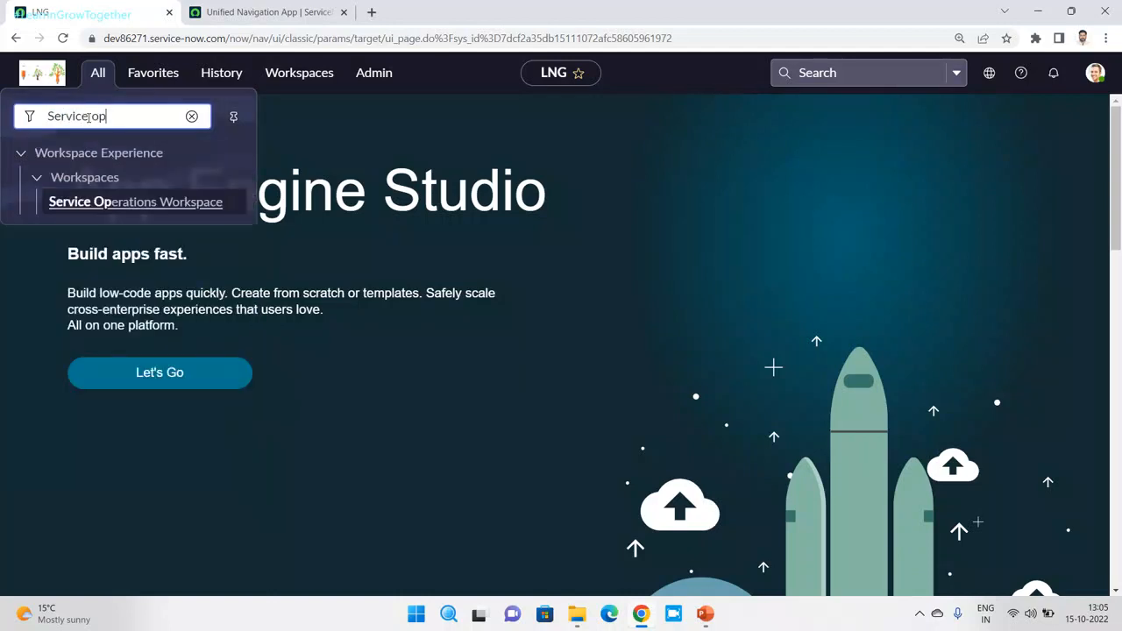
pyautogui.press('BackSpace')
pyautogui.press('BackSpace')
pyautogui.write('po')
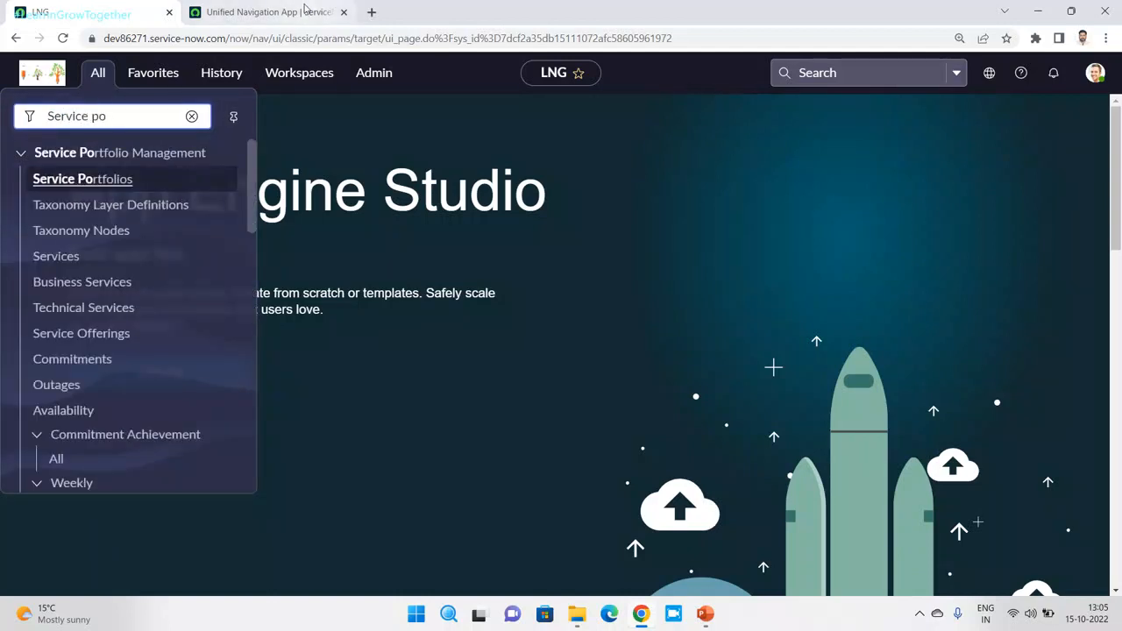
# Search the All Applications page in the other browser tab for "Service portfolio m".
pyautogui.click(301, 11)
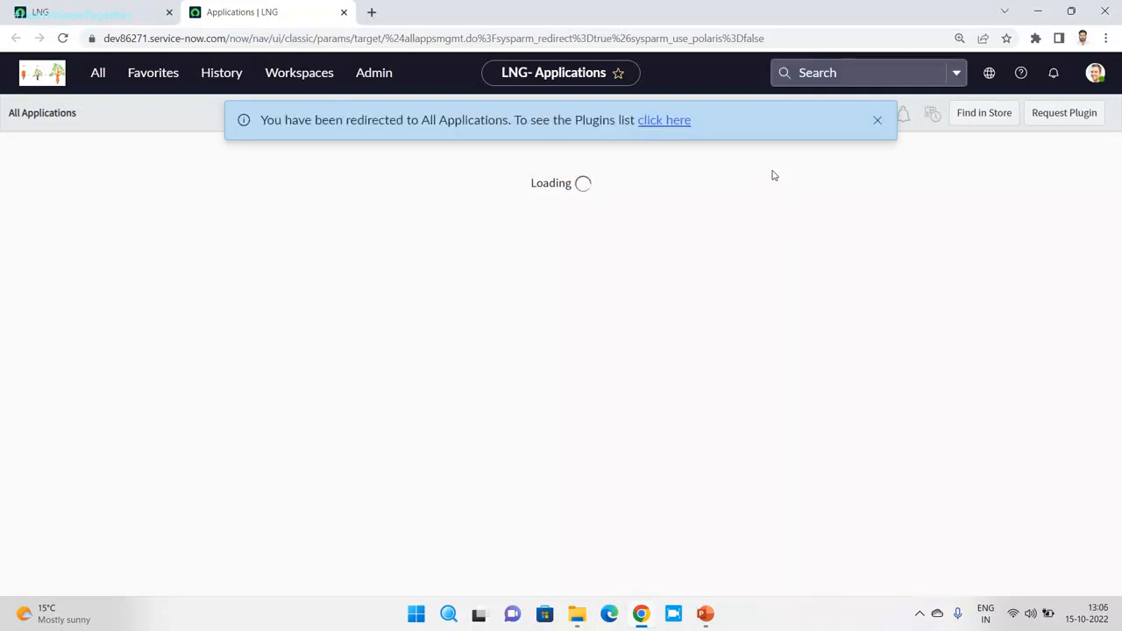
pyautogui.click(672, 151)
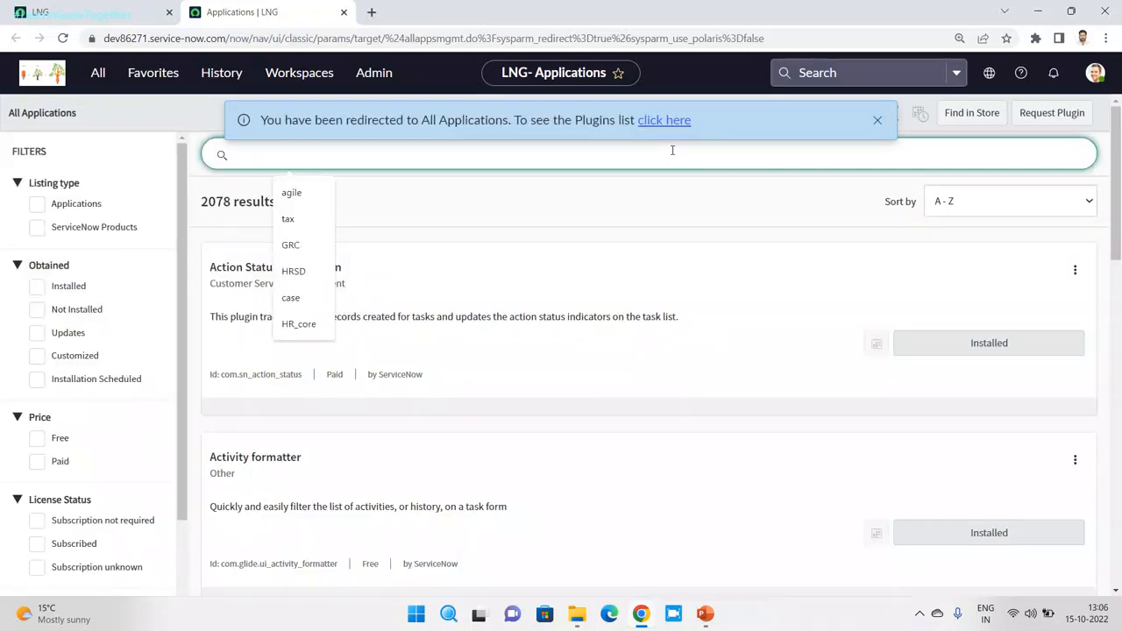
pyautogui.write('Sercvic')
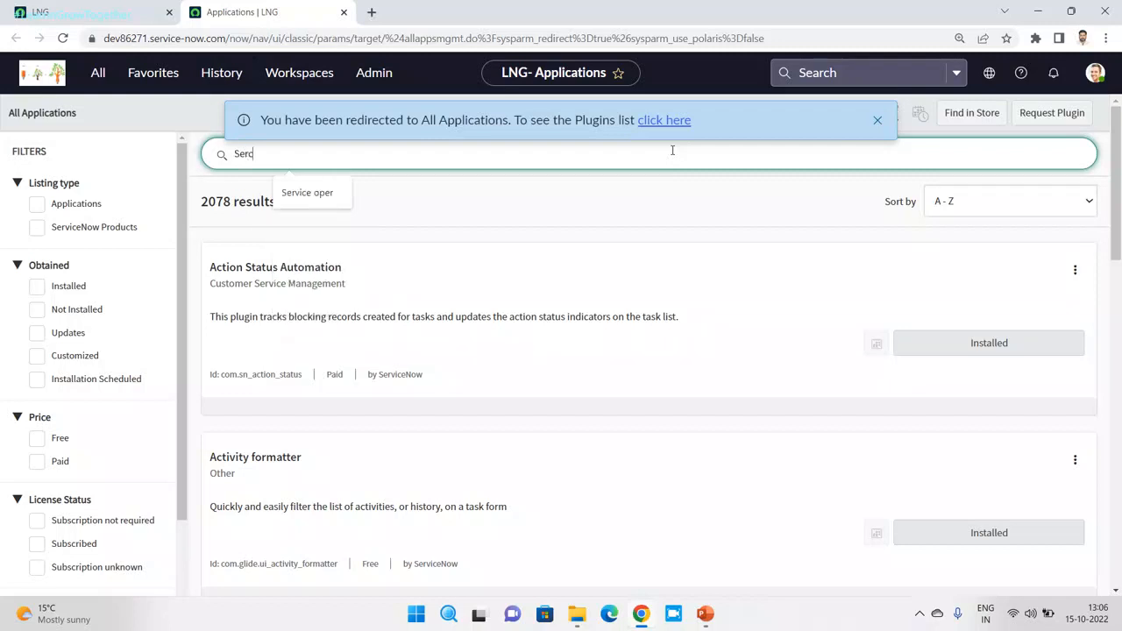
pyautogui.press('BackSpace')
pyautogui.press('BackSpace')
pyautogui.press('BackSpace')
pyautogui.write('vice poin')
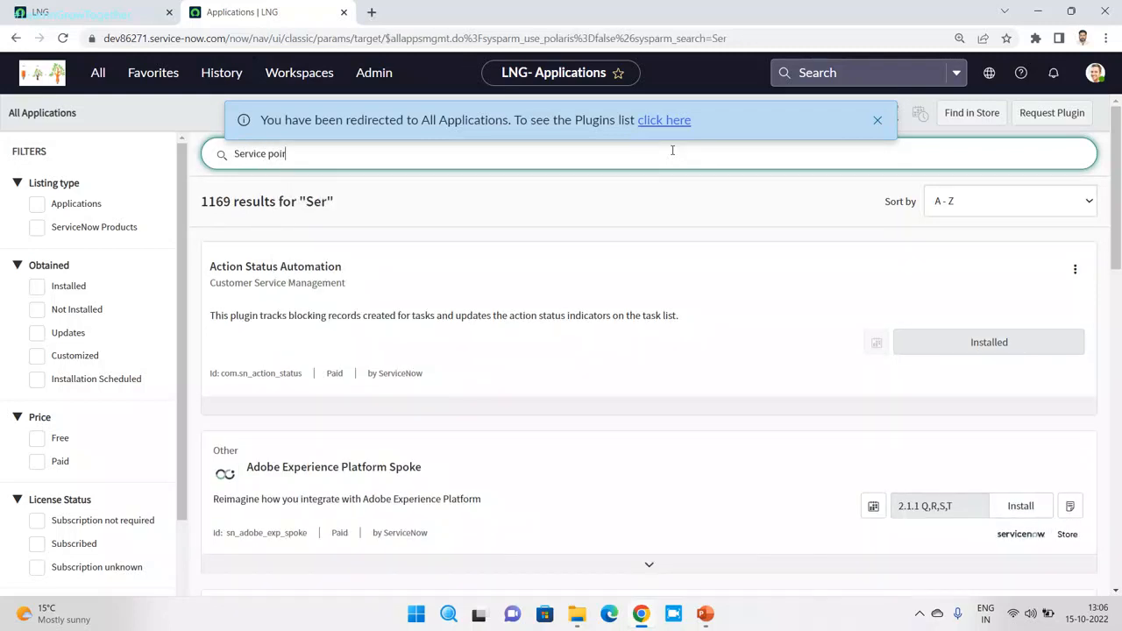
pyautogui.press('BackSpace')
pyautogui.write('rtfo')
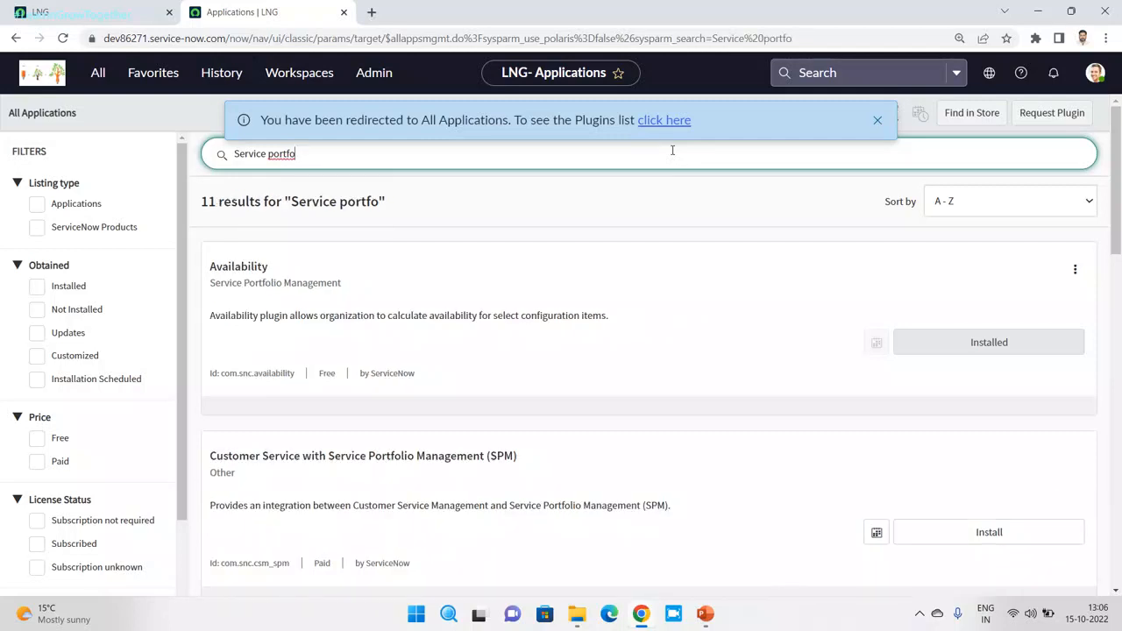
pyautogui.write('llio m')
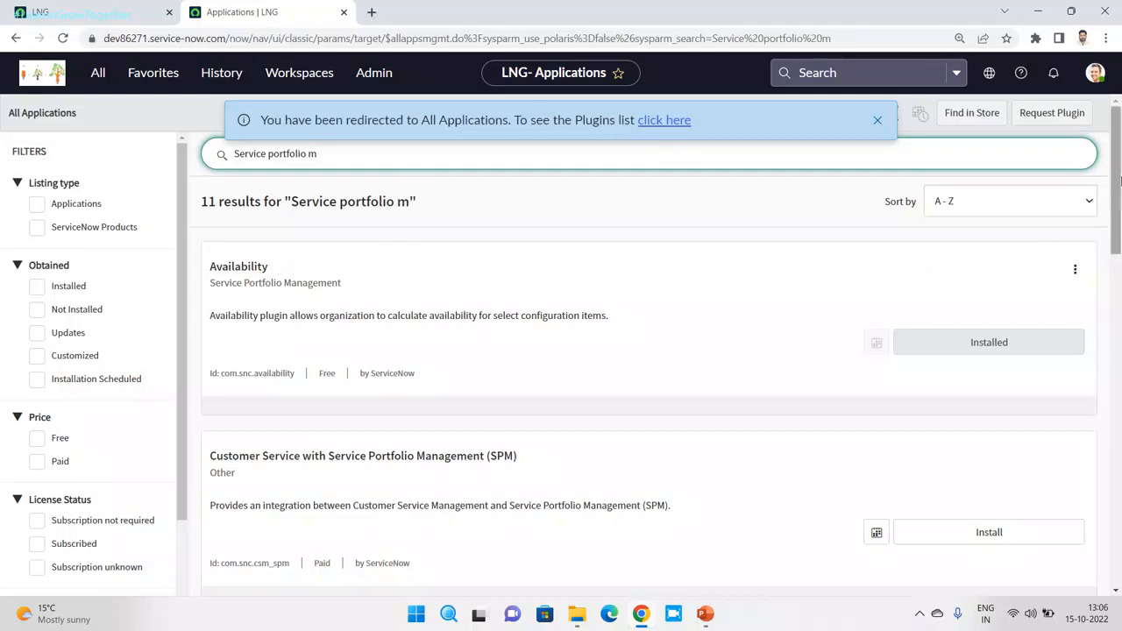
# Install all applications of the Service Portfolio Management bundle with demo data loaded.
pyautogui.scroll(-1, 1120, 180)
pyautogui.scroll(1, 1071, 209)
pyautogui.scroll(-4, 1117, 246)
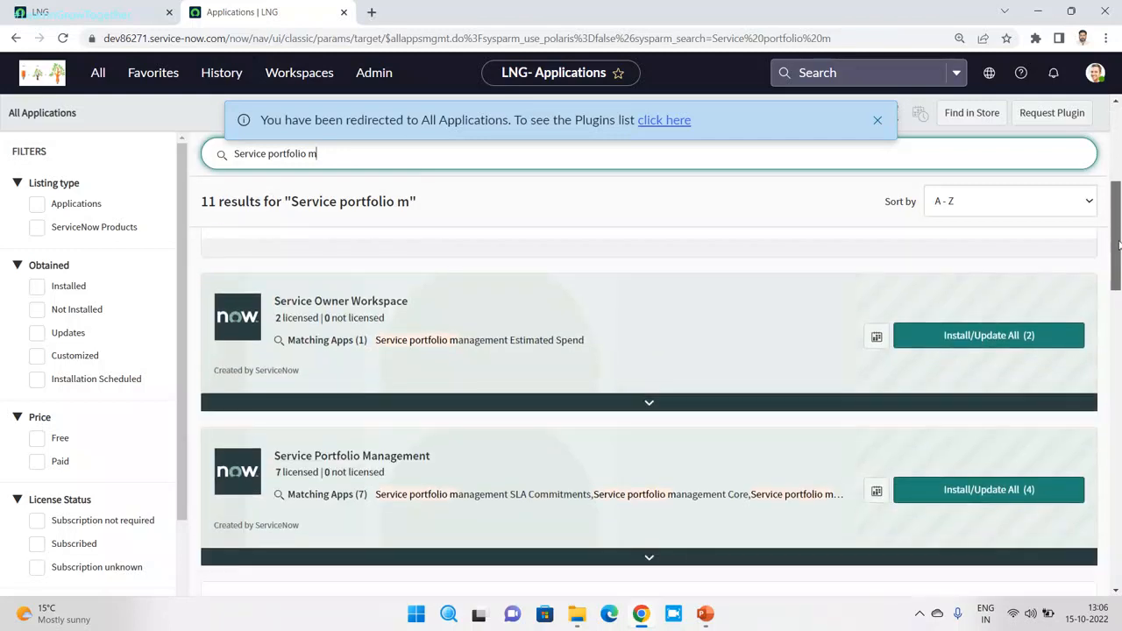
pyautogui.scroll(-2, 1118, 245)
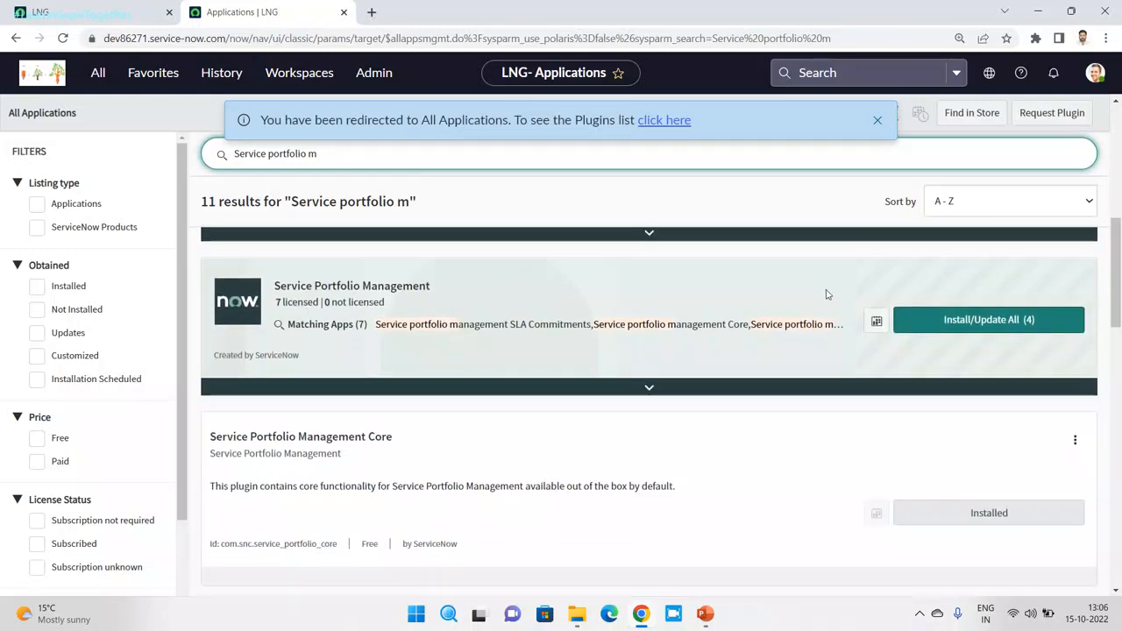
pyautogui.click(975, 321)
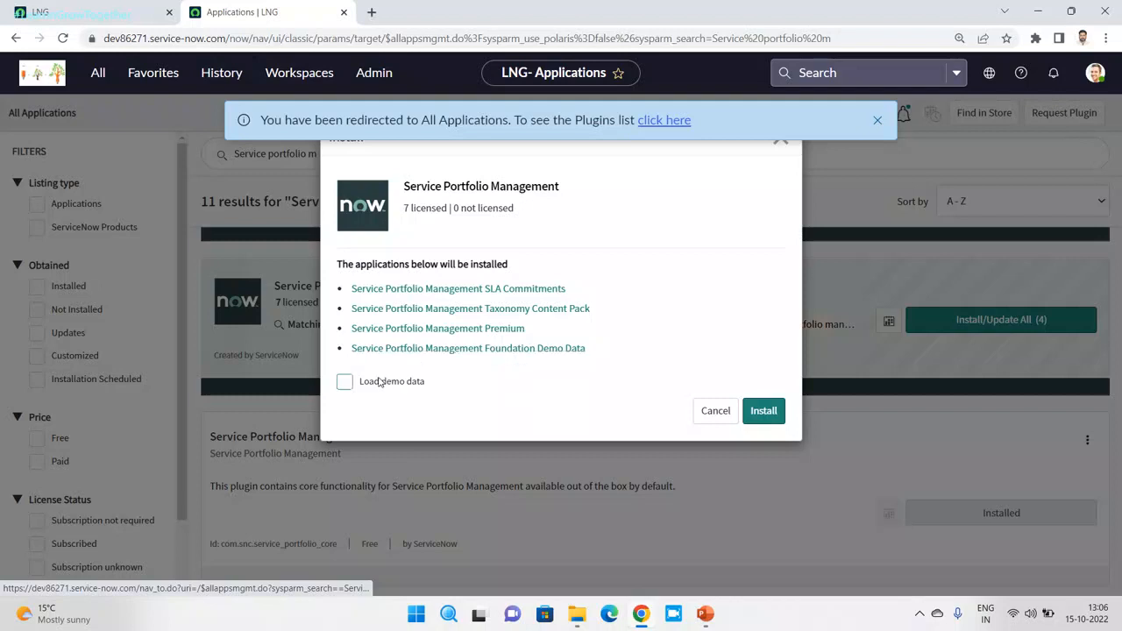
pyautogui.click(345, 383)
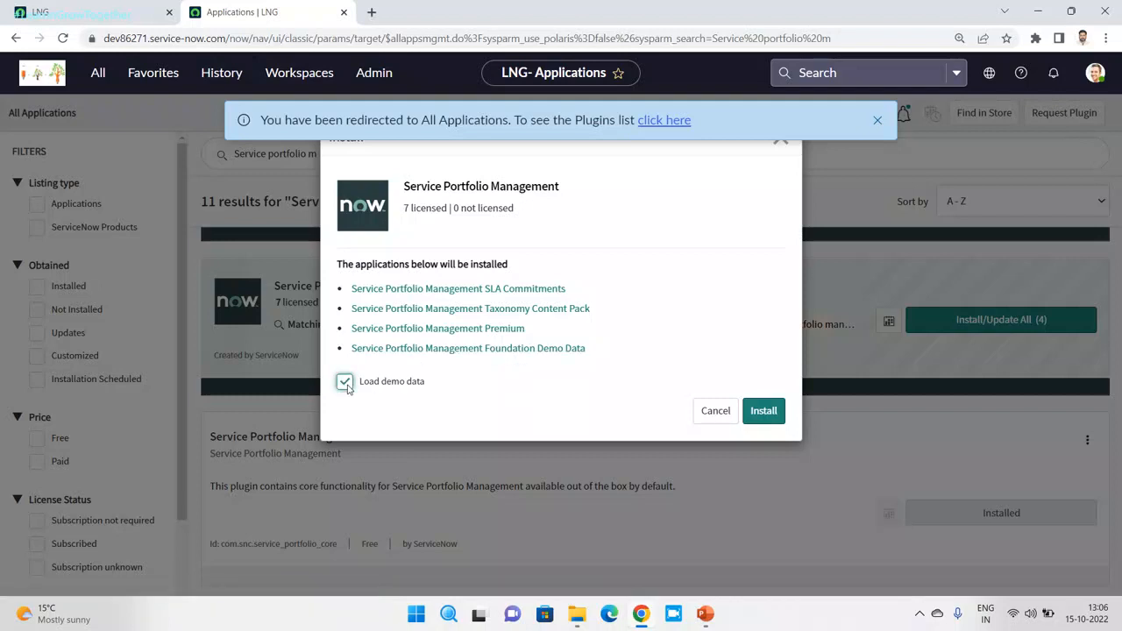
pyautogui.click(764, 420)
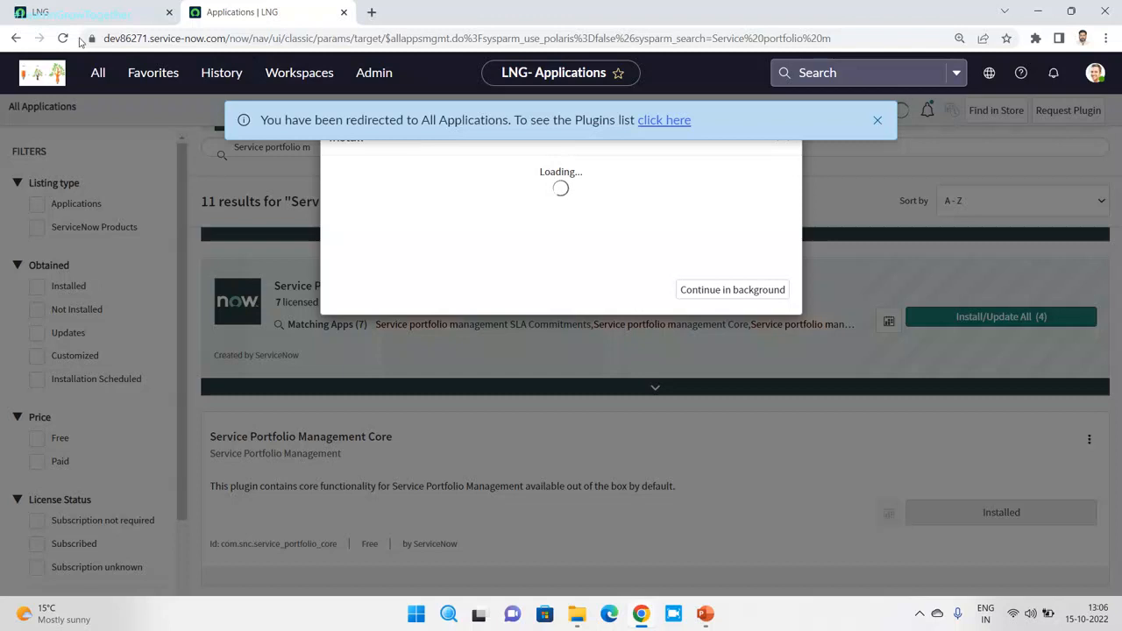
# Return to the LNG home page tab and open the Taxonomy Layer Definitions list of Service Portfolio Management.
pyautogui.click(69, 10)
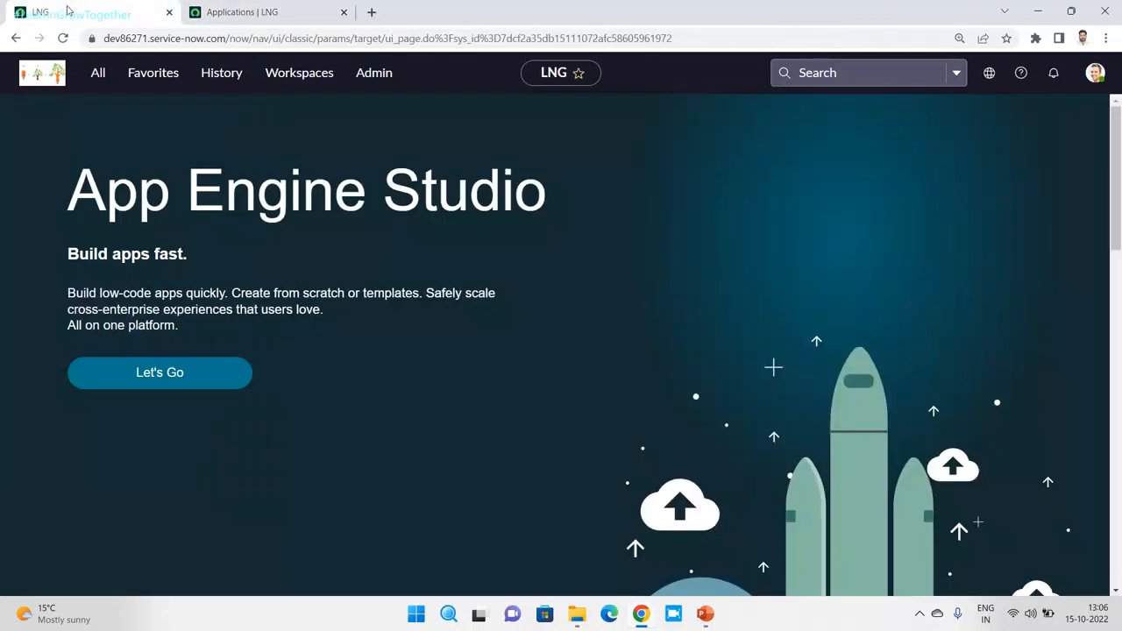
pyautogui.click(96, 75)
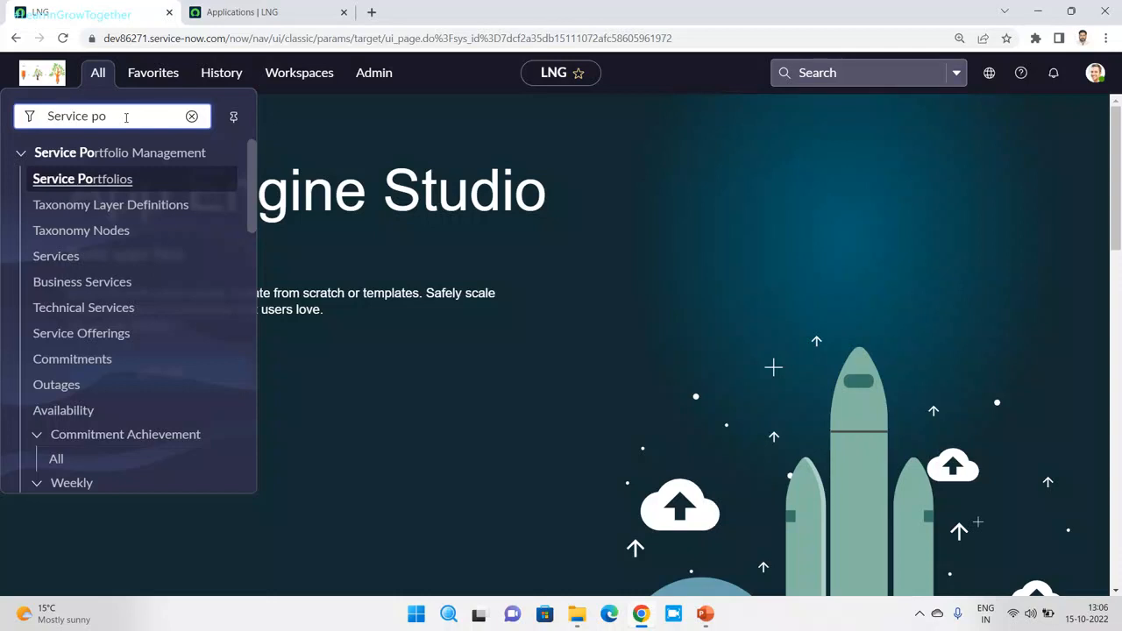
pyautogui.click(88, 208)
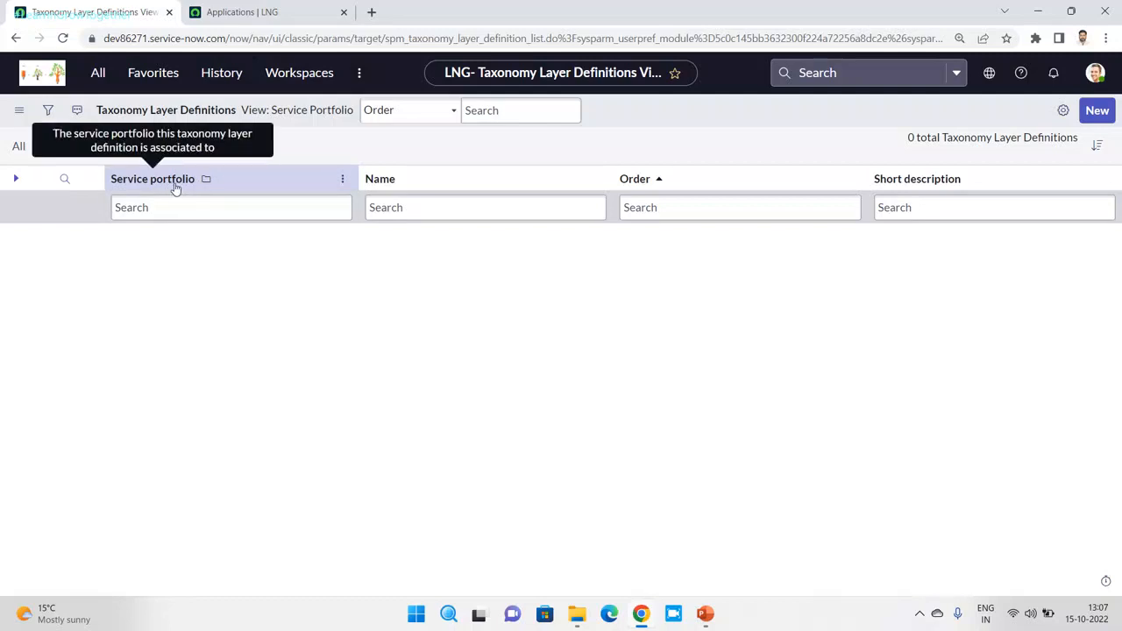
# Review the Common Service Data Model 4.0 slide in the PowerPoint slide show, and return to the taxonomy list in Chrome.
pyautogui.moveTo(710, 620)
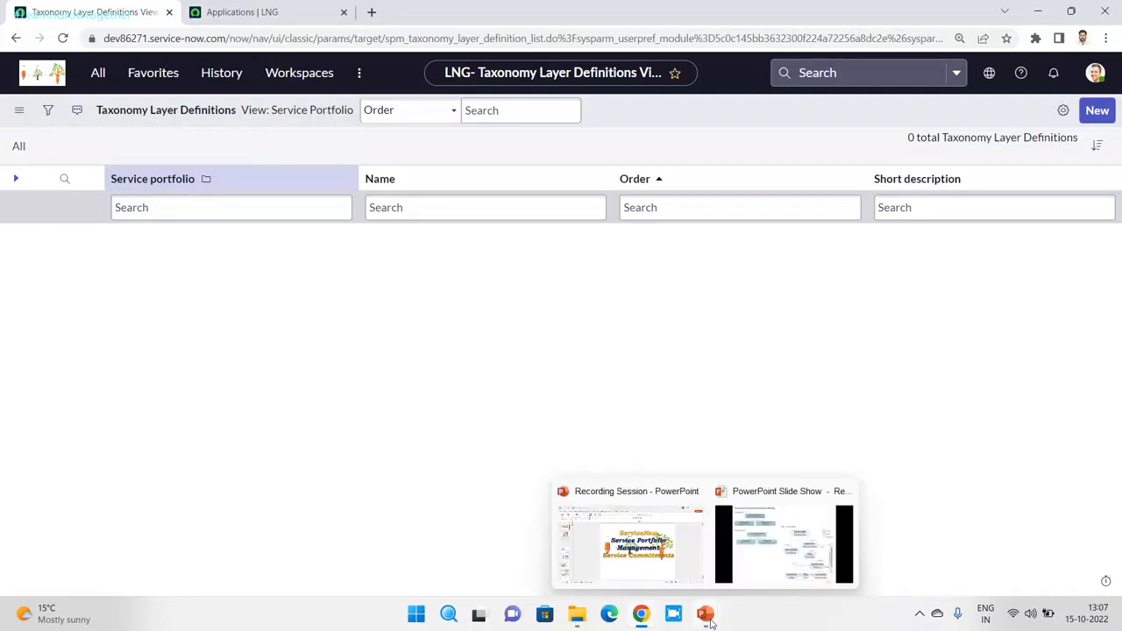
pyautogui.click(774, 541)
pyautogui.press('Left')
pyautogui.press('Left')
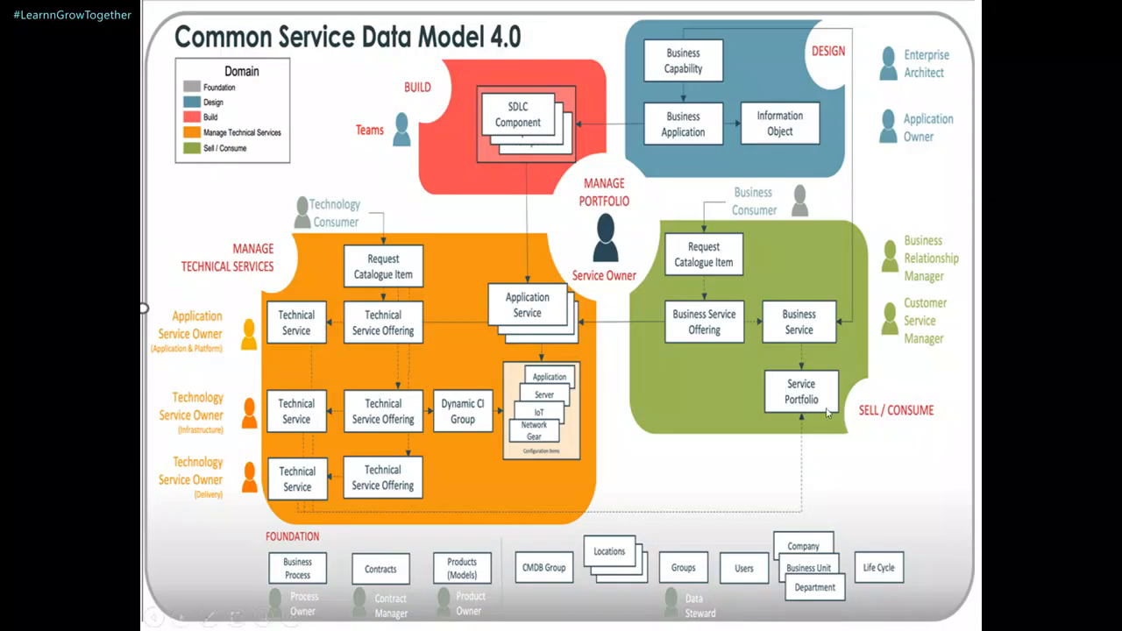
pyautogui.hotkey('alt', 'Tab')
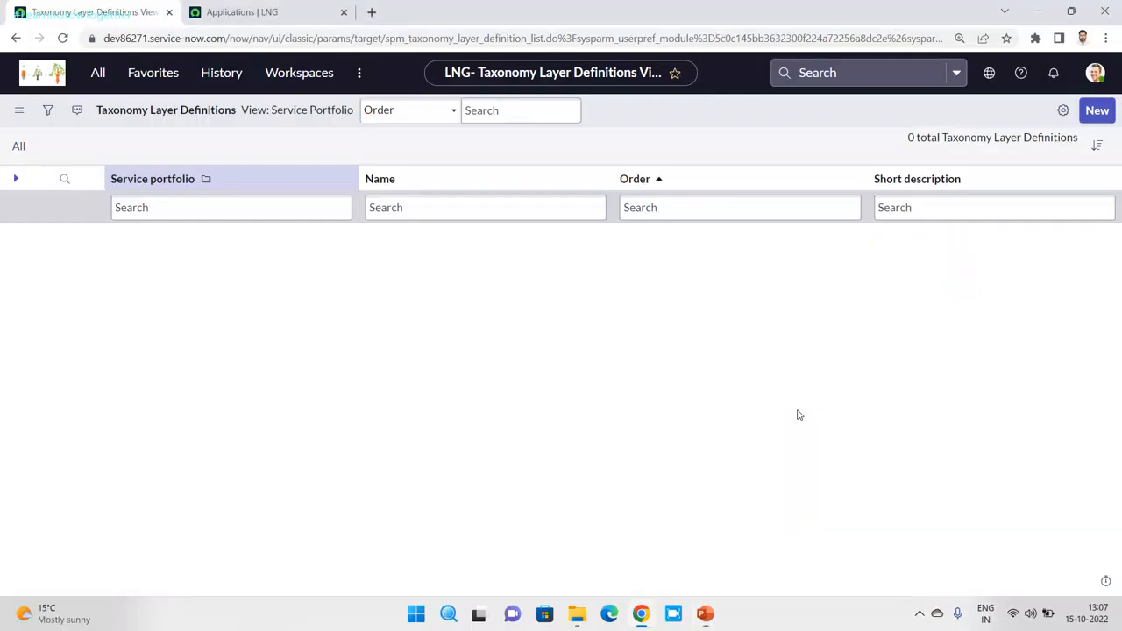
# Start a new taxonomy layer definition record and name it "LNG Training".
pyautogui.click(1100, 110)
pyautogui.click(444, 184)
pyautogui.write('LNG')
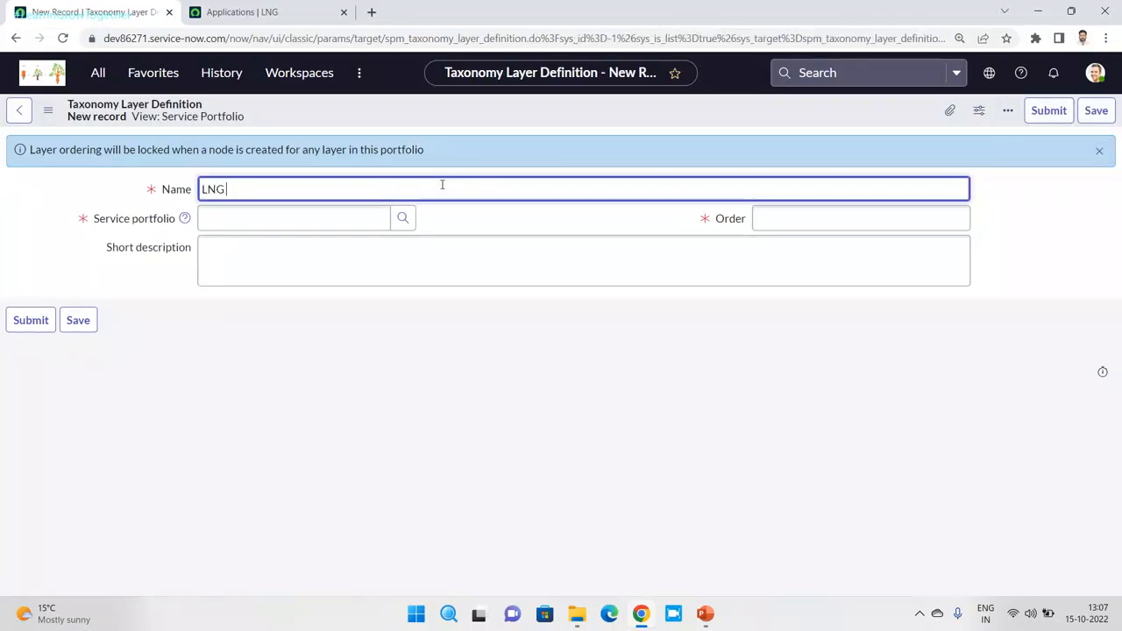
pyautogui.write(' Training')
# Create a service portfolio named "Training" from the Service portfolio lookup and assign it to the layer definition.
pyautogui.click(305, 220)
pyautogui.write('**')
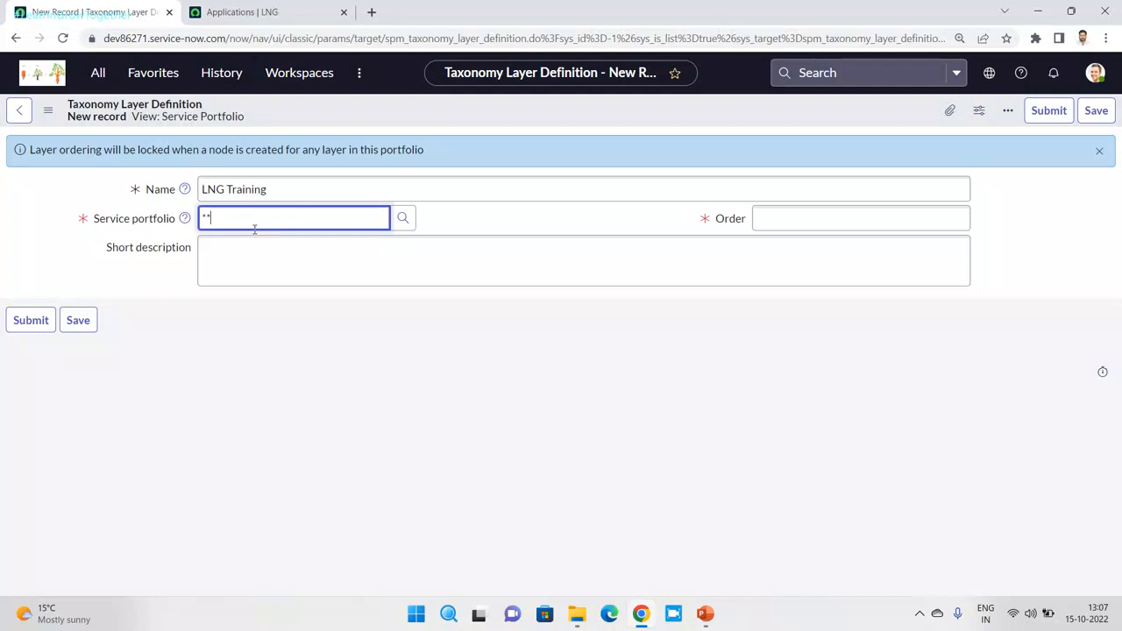
pyautogui.click(403, 218)
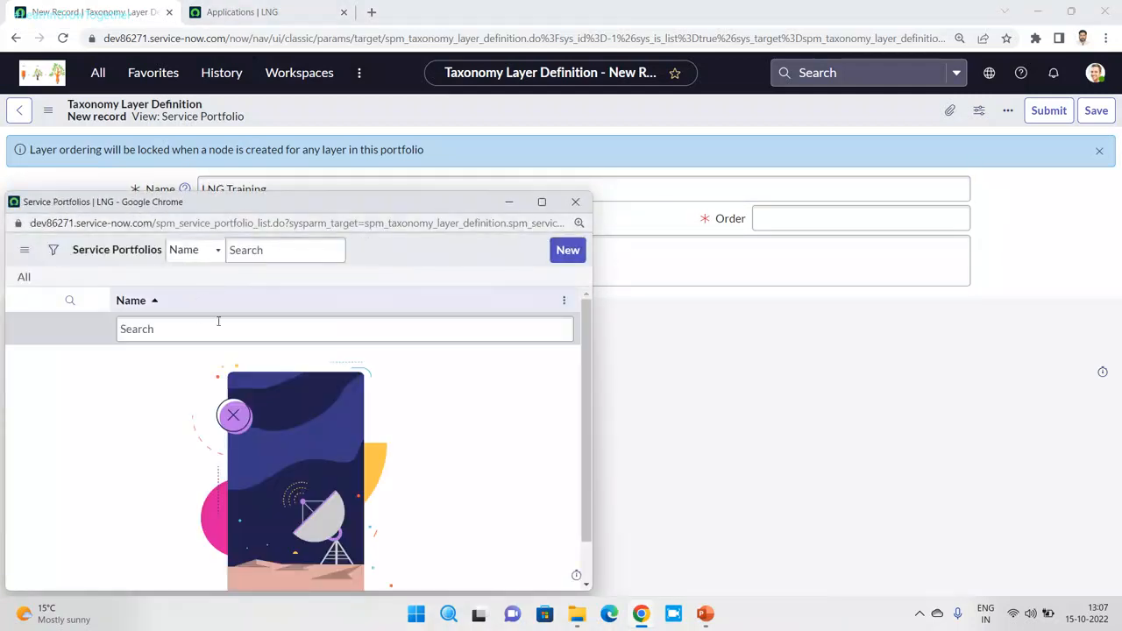
pyautogui.click(568, 250)
pyautogui.click(215, 307)
pyautogui.press('BackSpace')
pyautogui.press('BackSpace')
pyautogui.write('Training')
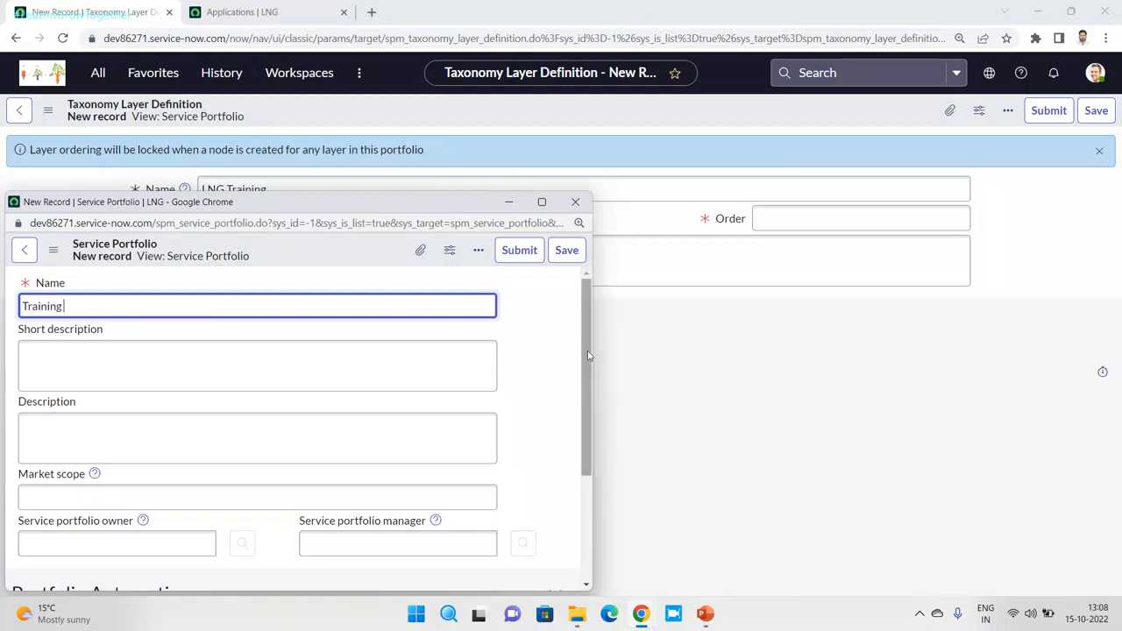
pyautogui.moveTo(585, 359); pyautogui.dragTo(581, 472)
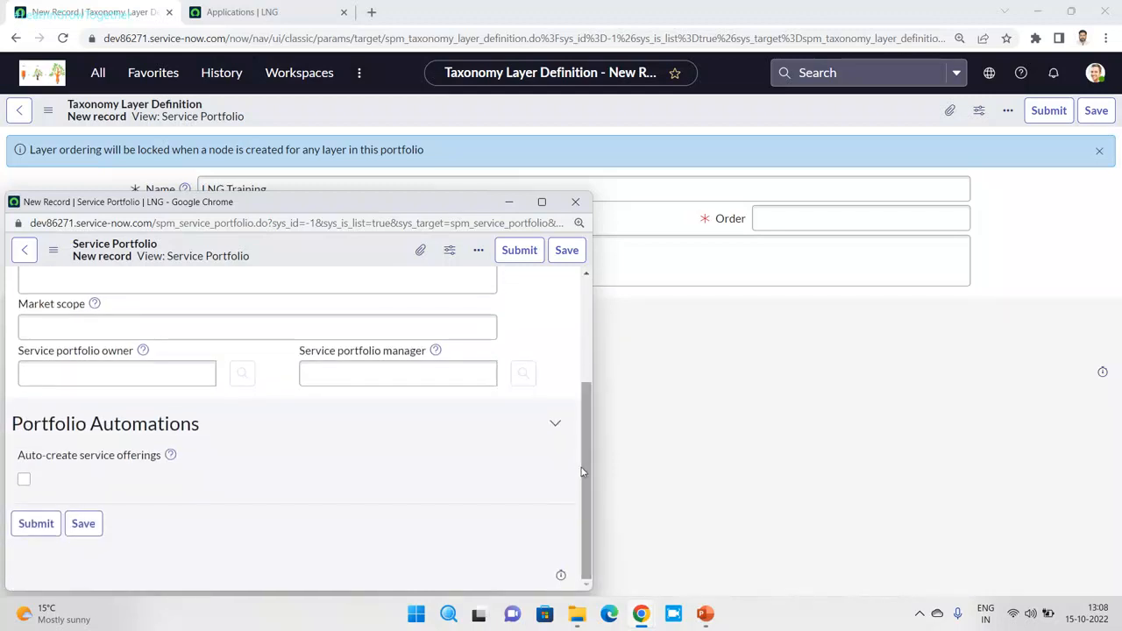
pyautogui.click(28, 526)
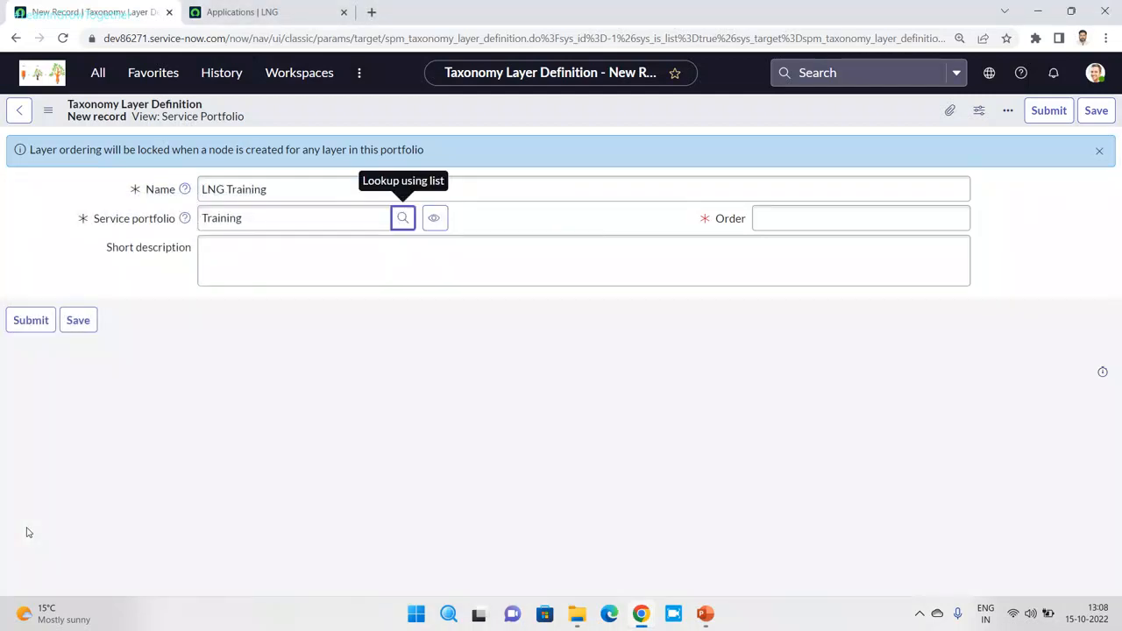
# Set the layer definition's order to 100, submit the record, and expand the Training portfolio group in the list.
pyautogui.click(794, 210)
pyautogui.write('100')
pyautogui.click(595, 254)
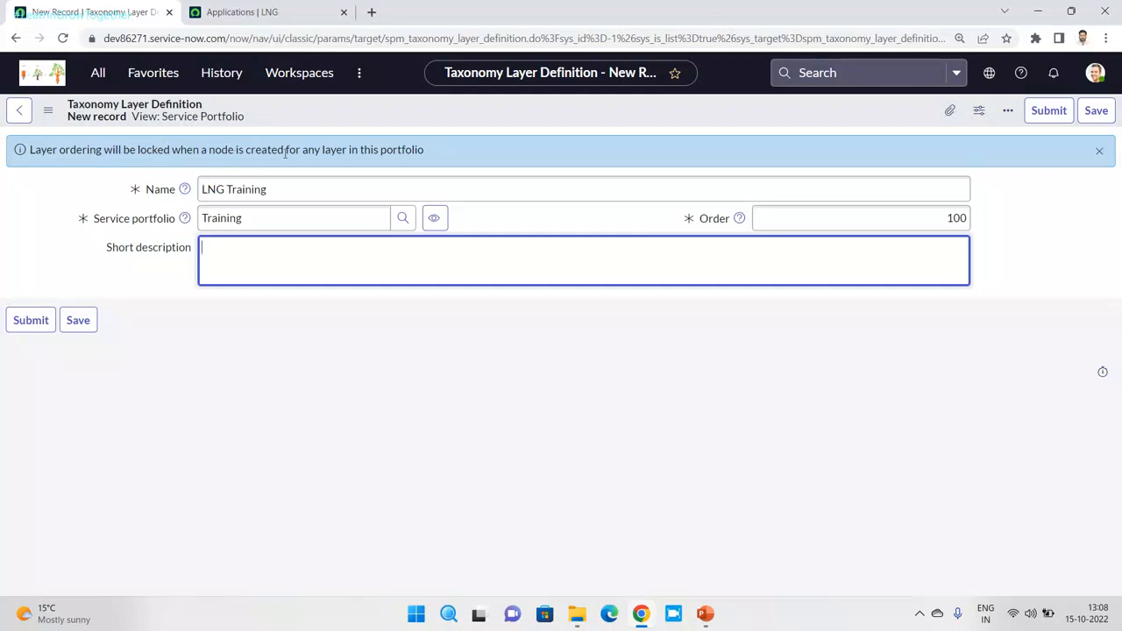
pyautogui.click(27, 322)
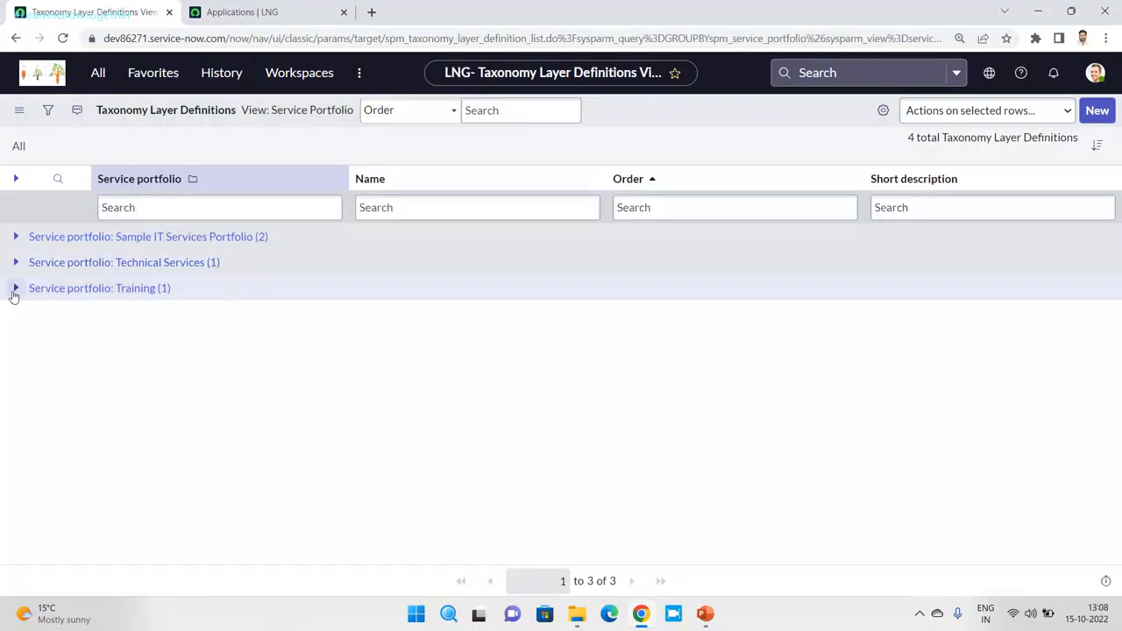
pyautogui.click(15, 289)
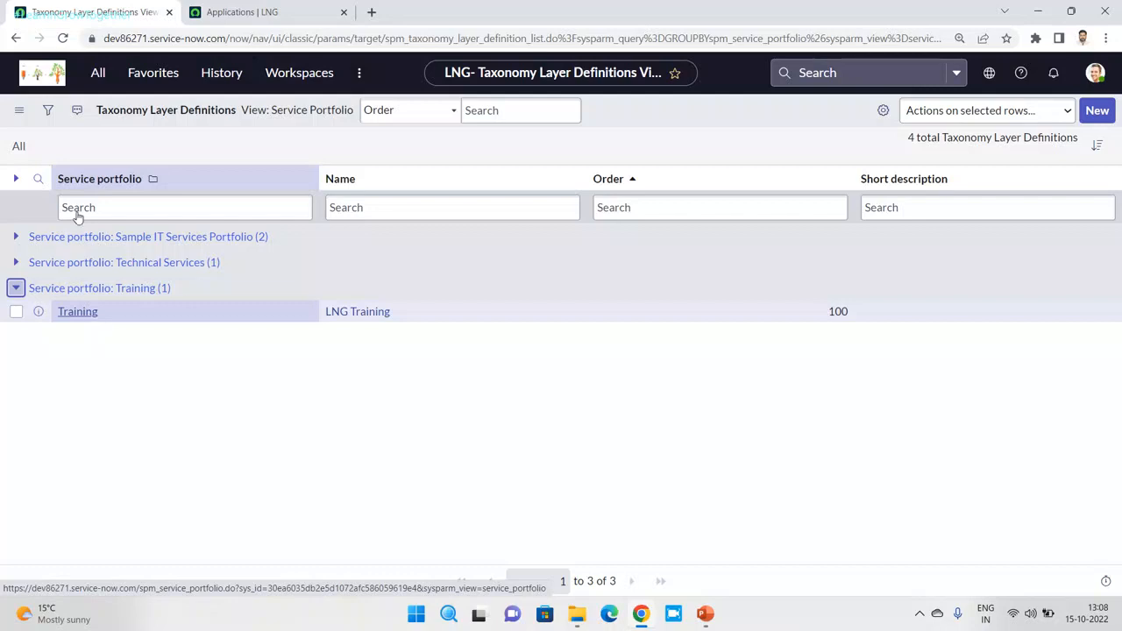
# Open the Services list of Service Portfolio Management.
pyautogui.click(100, 74)
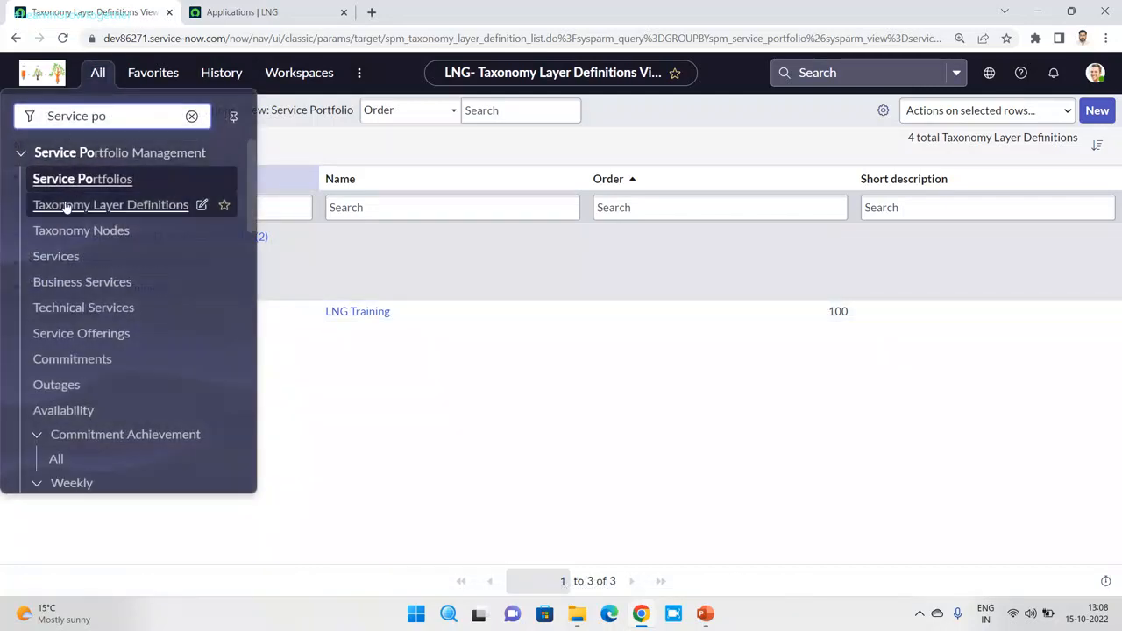
pyautogui.click(56, 256)
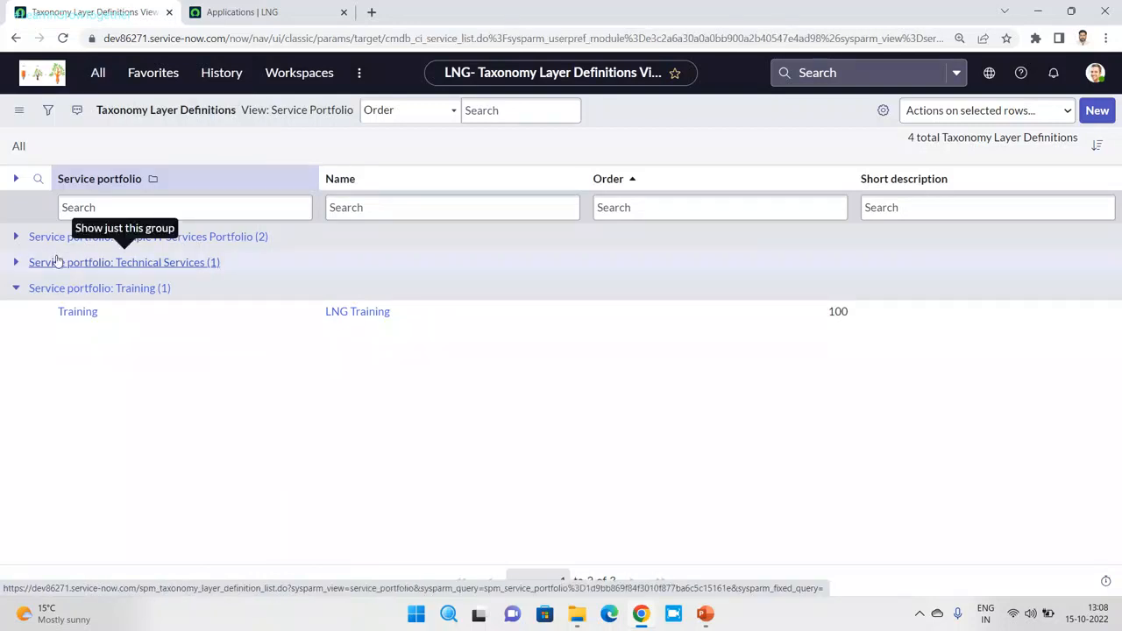
pyautogui.click(56, 260)
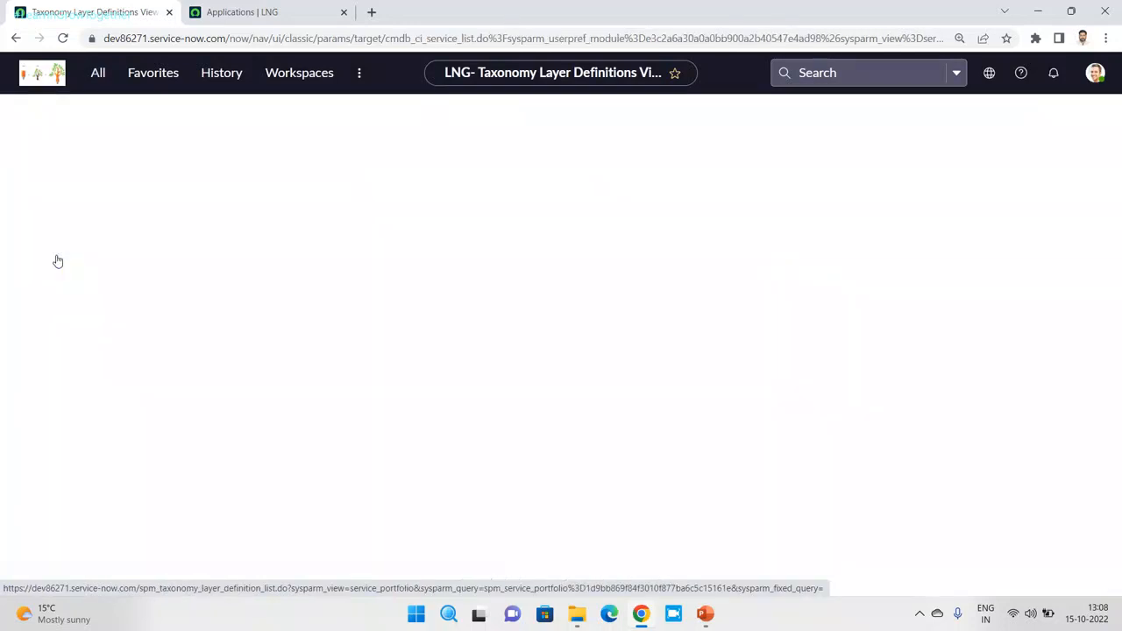
# Review the Service Portfolio definitions slide in the PowerPoint slide show, and return to the Services list in Chrome.
pyautogui.hotkey('alt', 'Tab')
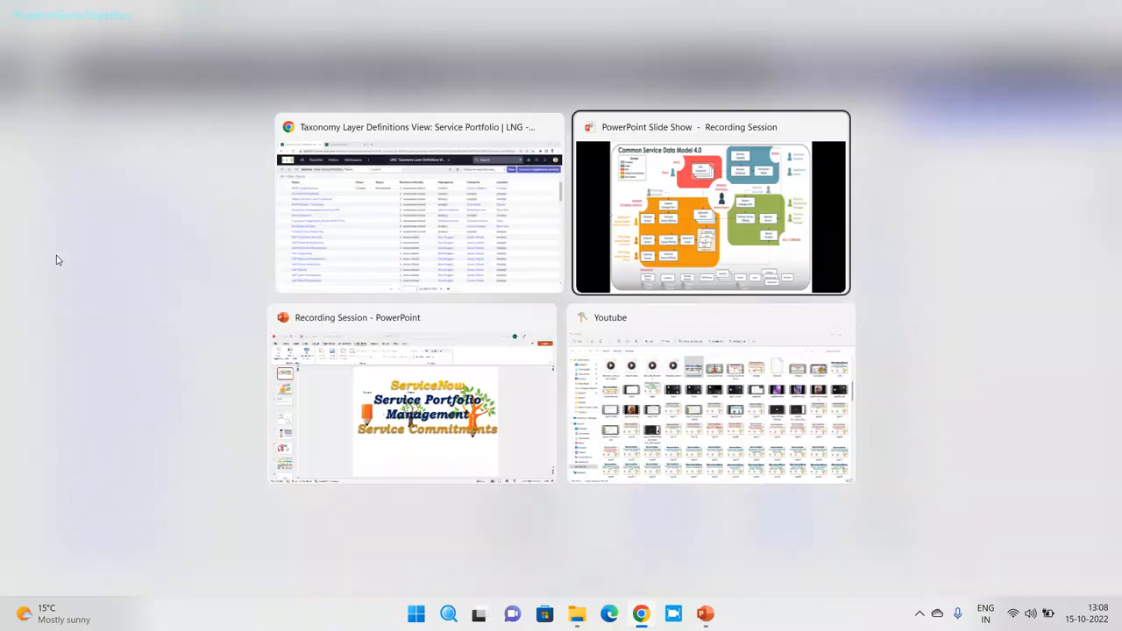
pyautogui.press('Right')
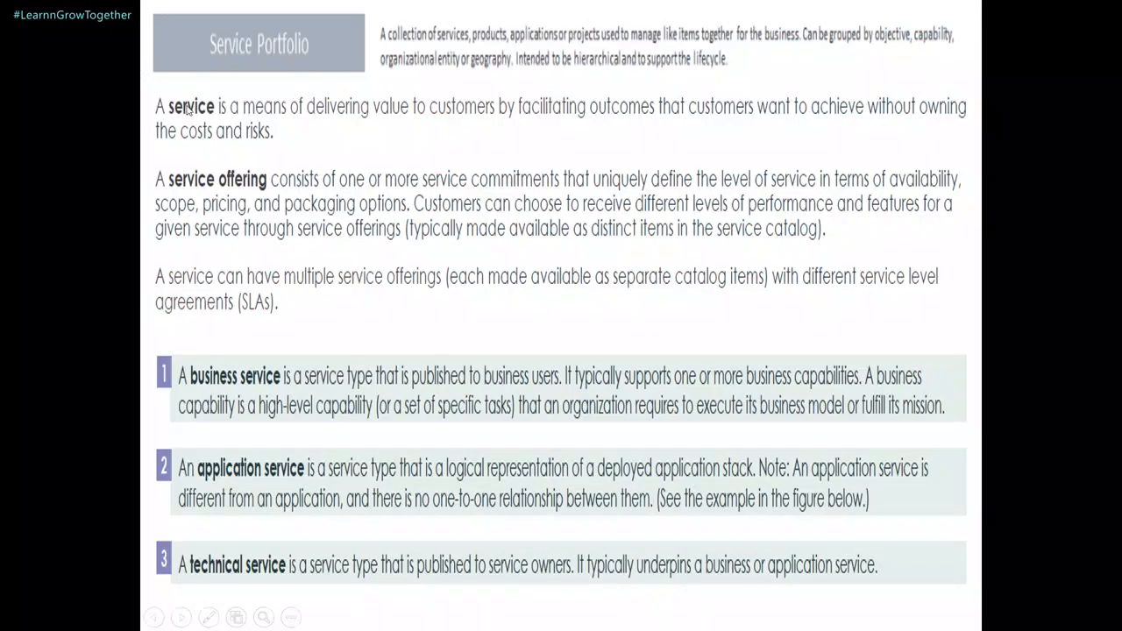
pyautogui.hotkey('alt', 'Tab')
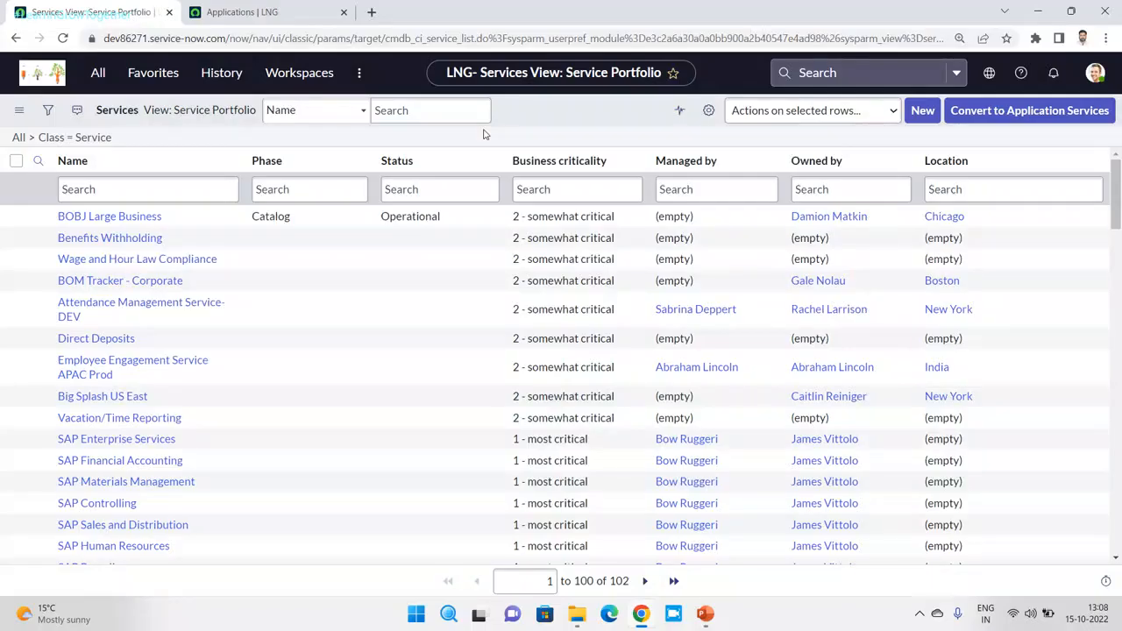
# Start a new service record and name it "Techno functional".
pyautogui.click(925, 112)
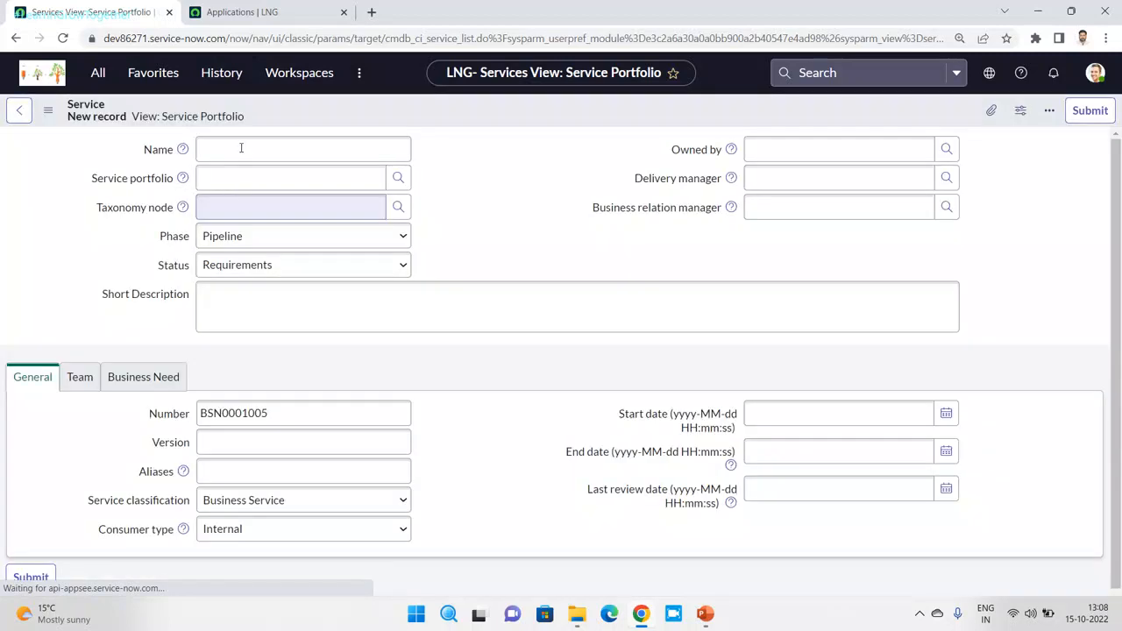
pyautogui.click(241, 148)
pyautogui.write('Tec')
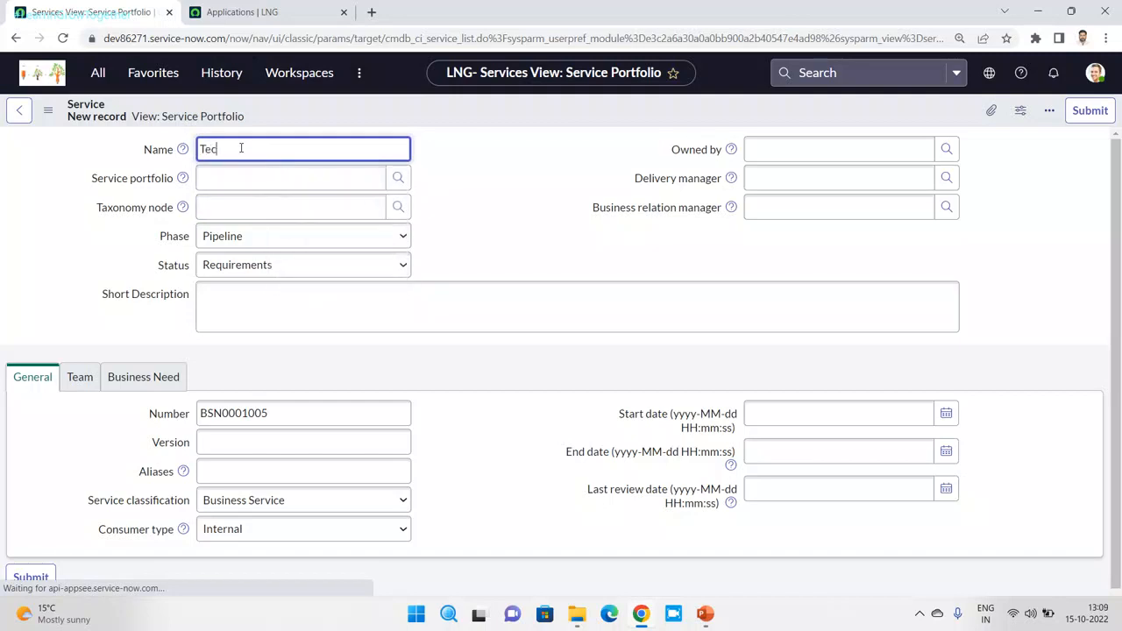
pyautogui.write('h')
pyautogui.write('no fucn')
pyautogui.press('BackSpace')
pyautogui.press('BackSpace')
pyautogui.write('nctional')
# Assign the new service to the Training service portfolio.
pyautogui.click(300, 182)
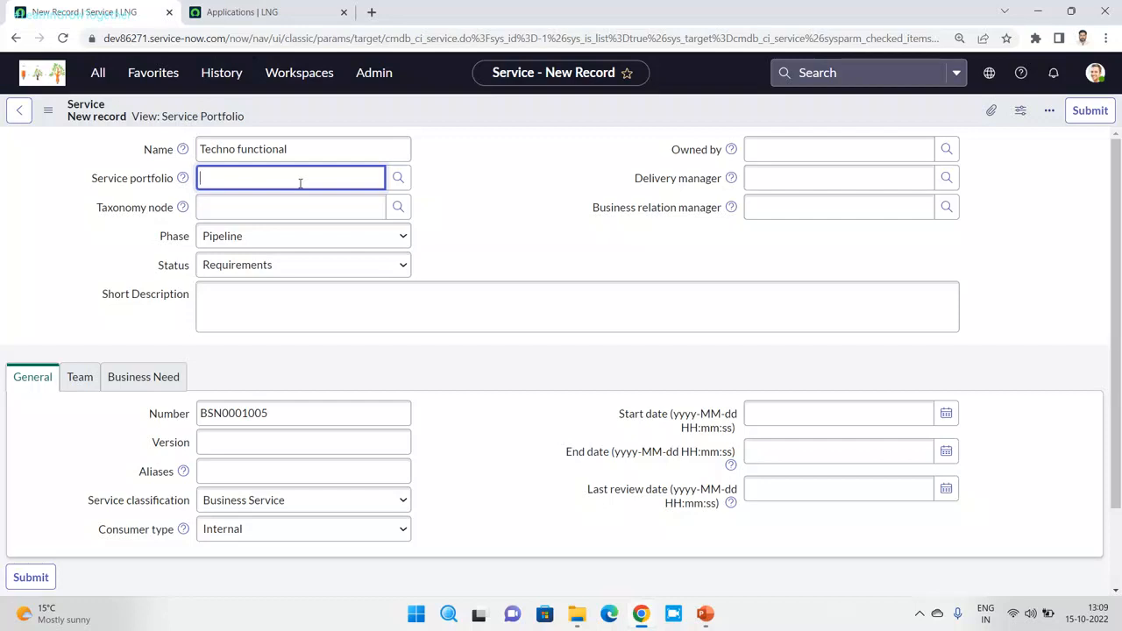
pyautogui.write('Tr')
pyautogui.click(264, 204)
pyautogui.click(265, 204)
pyautogui.write('LNG')
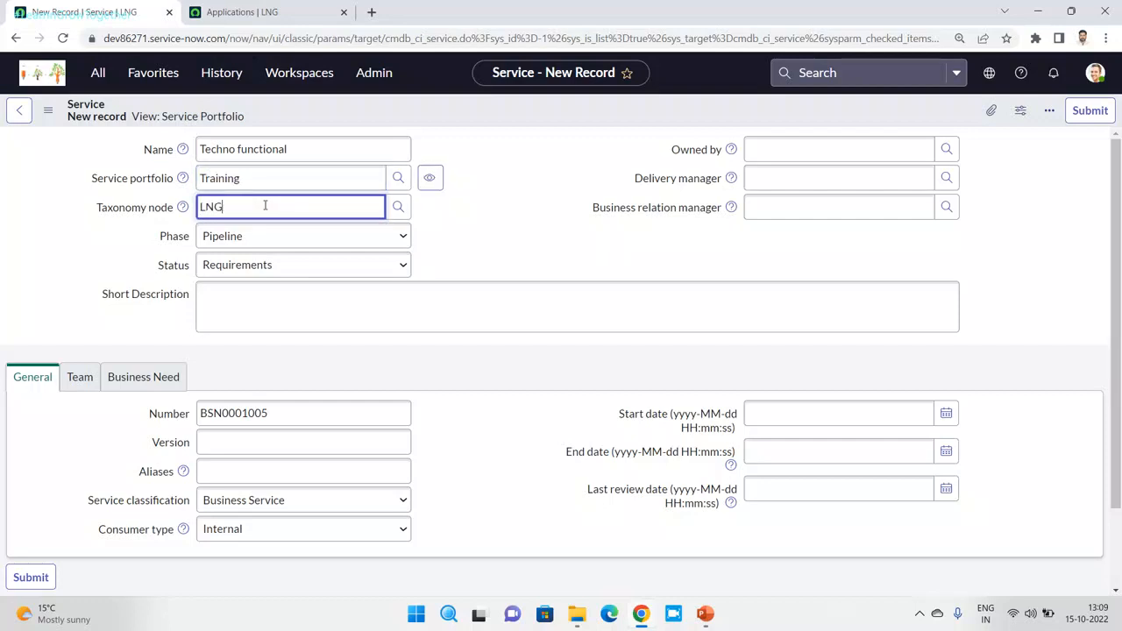
pyautogui.press('BackSpace')
pyautogui.press('BackSpace')
pyautogui.press('BackSpace')
pyautogui.write('**')
pyautogui.press('BackSpace')
pyautogui.press('BackSpace')
# Review the Common Service Data Model and service offering example slides in the PowerPoint slide show, and return to the service form in Chrome.
pyautogui.click(348, 239)
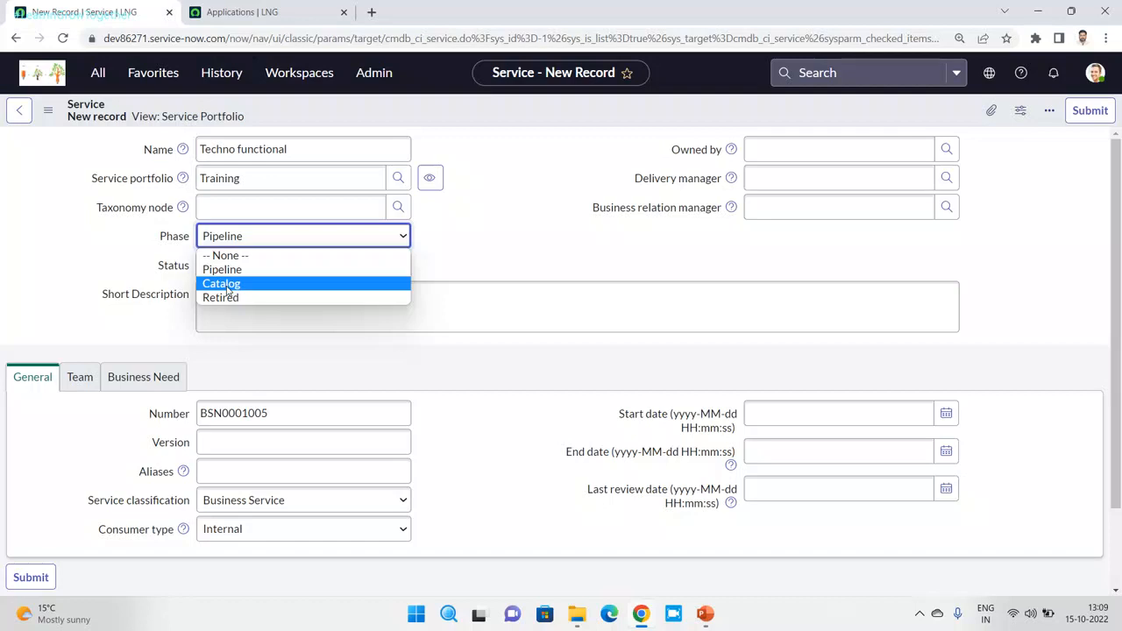
pyautogui.click(709, 612)
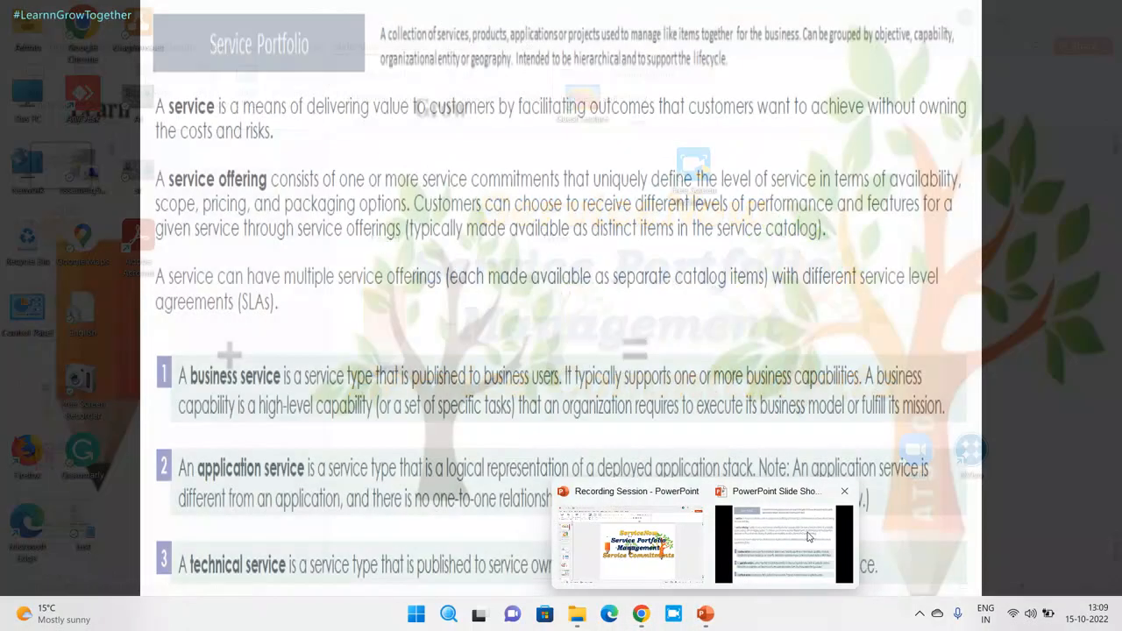
pyautogui.click(809, 536)
pyautogui.press('Right')
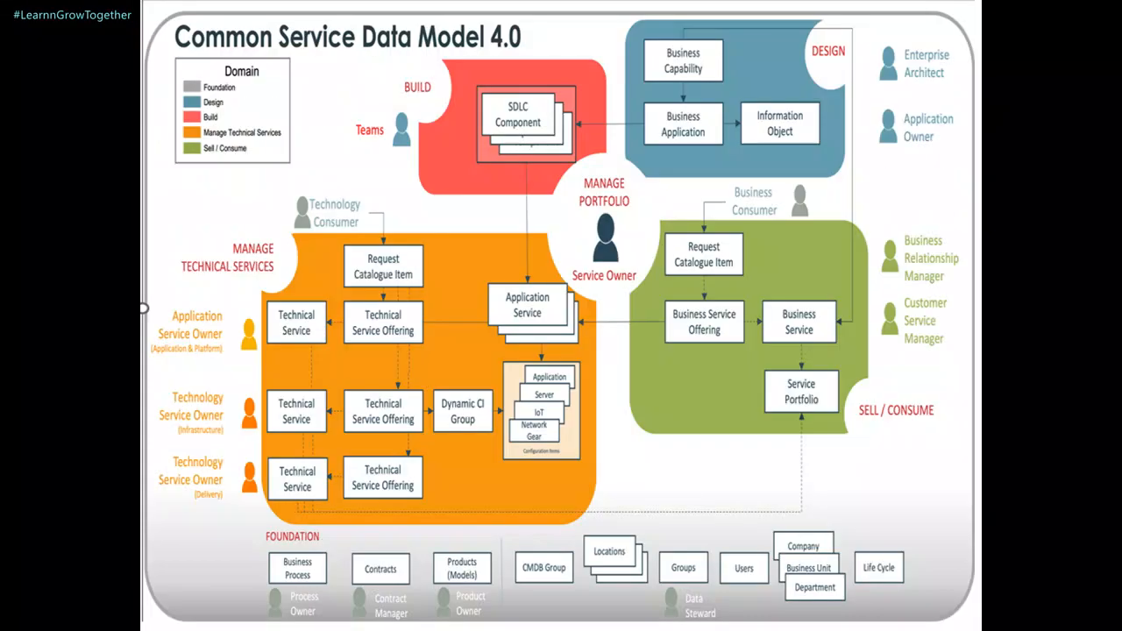
pyautogui.press('Right')
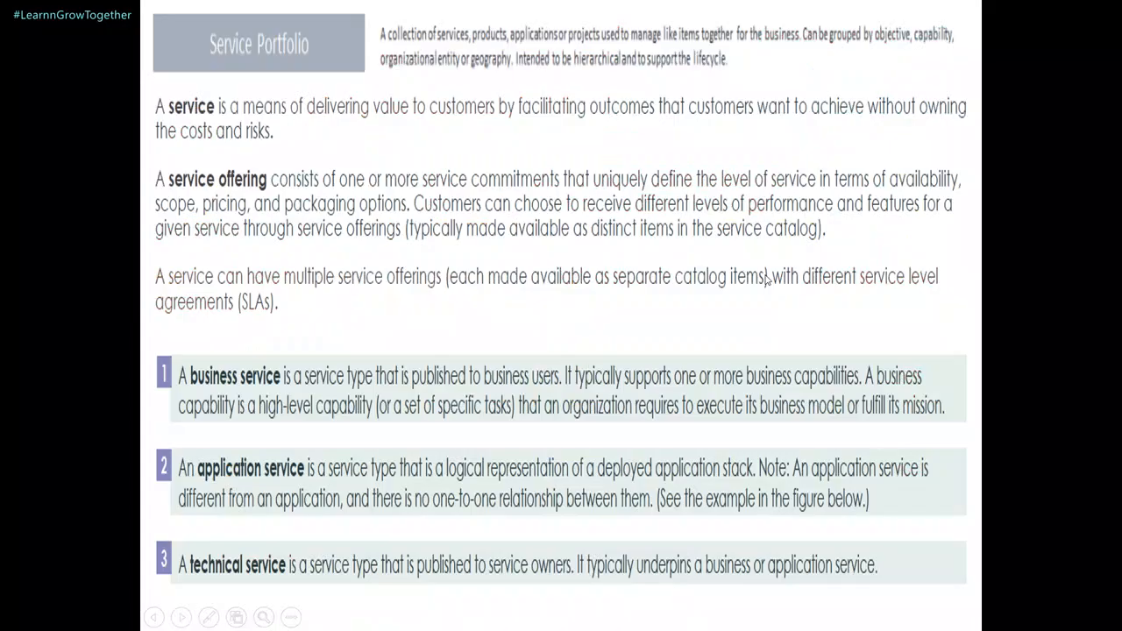
pyautogui.press('Right')
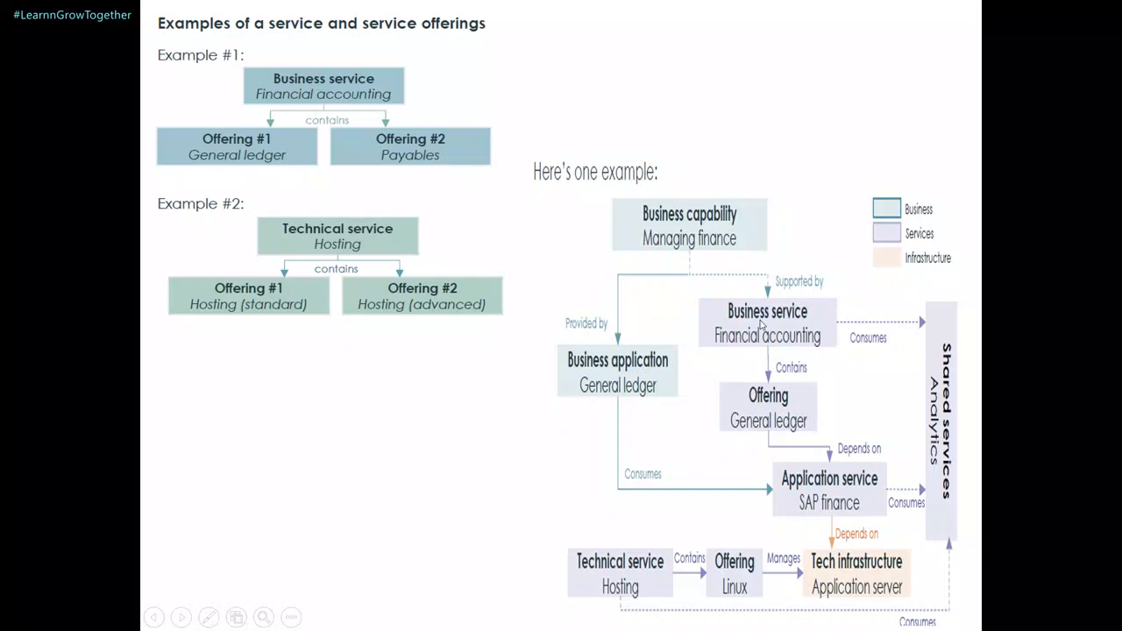
pyautogui.hotkey('alt', 'Tab')
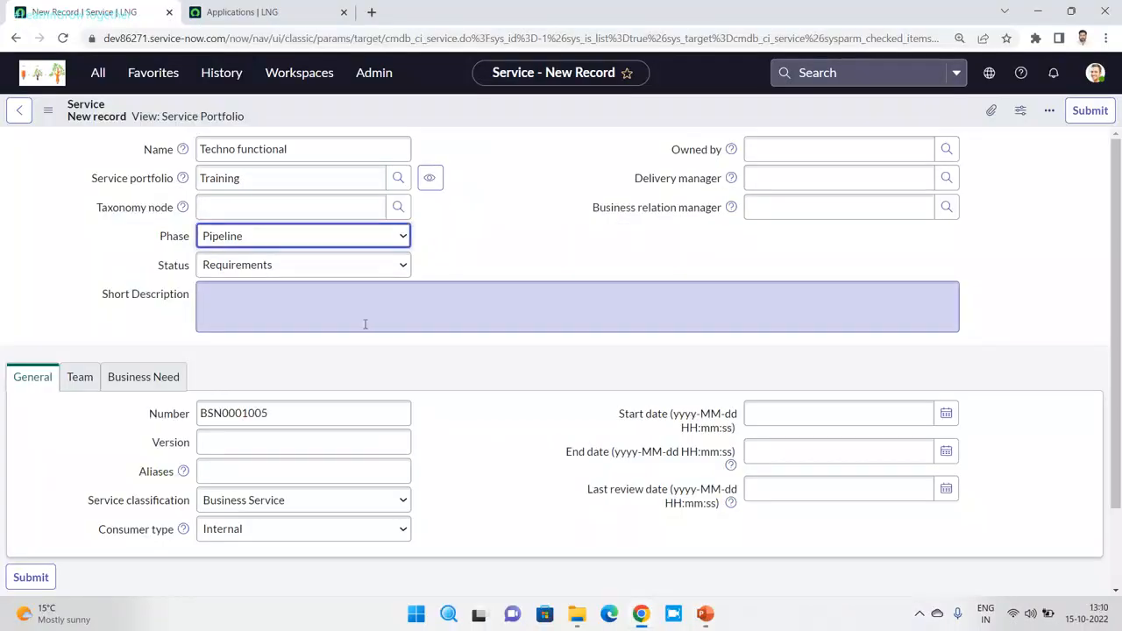
# Set the service's phase to Catalog and its status to Operational.
pyautogui.click(405, 236)
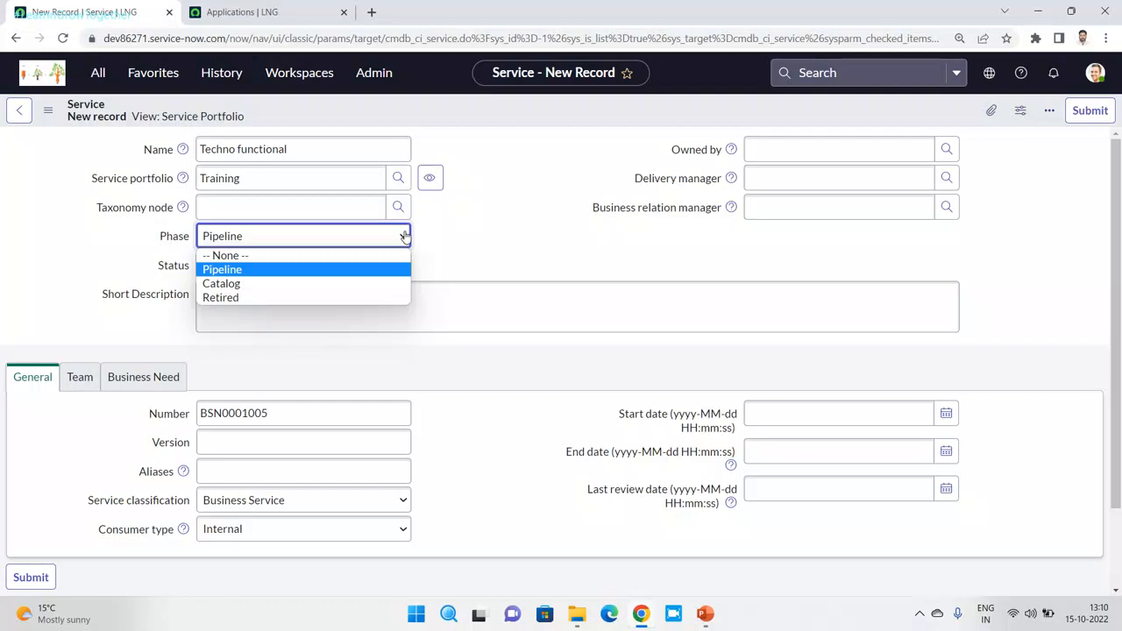
pyautogui.click(262, 285)
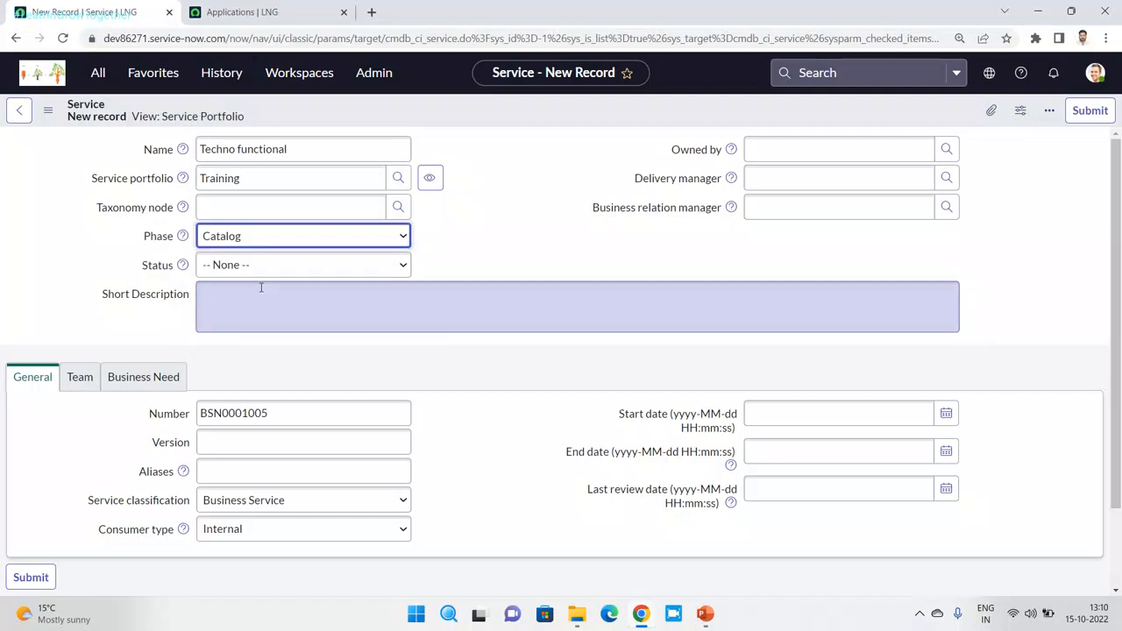
pyautogui.click(275, 267)
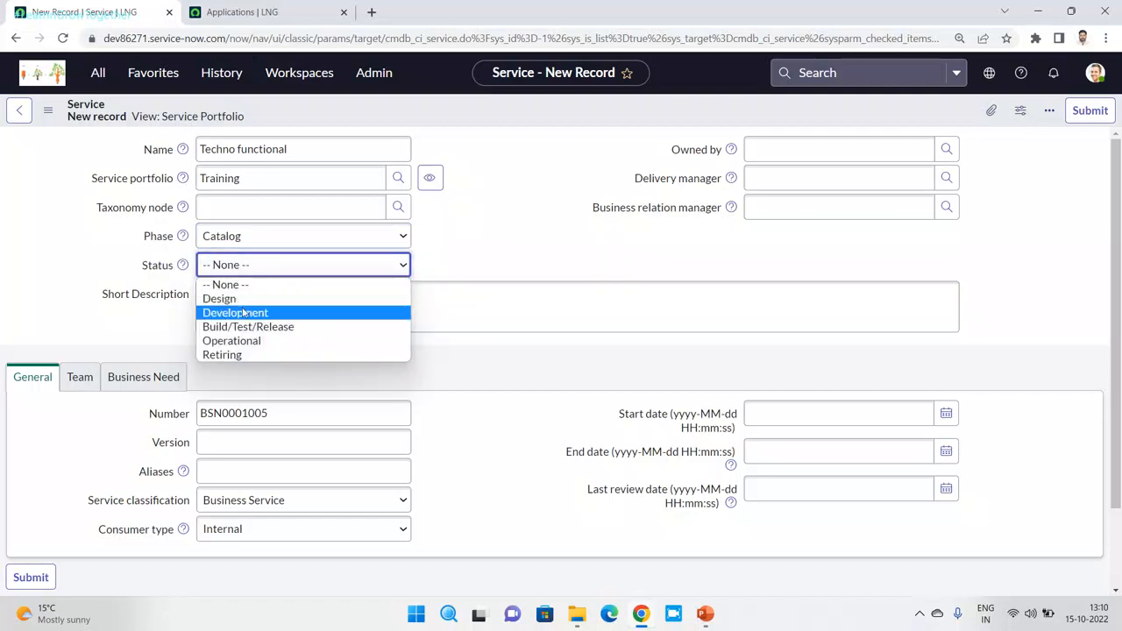
pyautogui.click(242, 341)
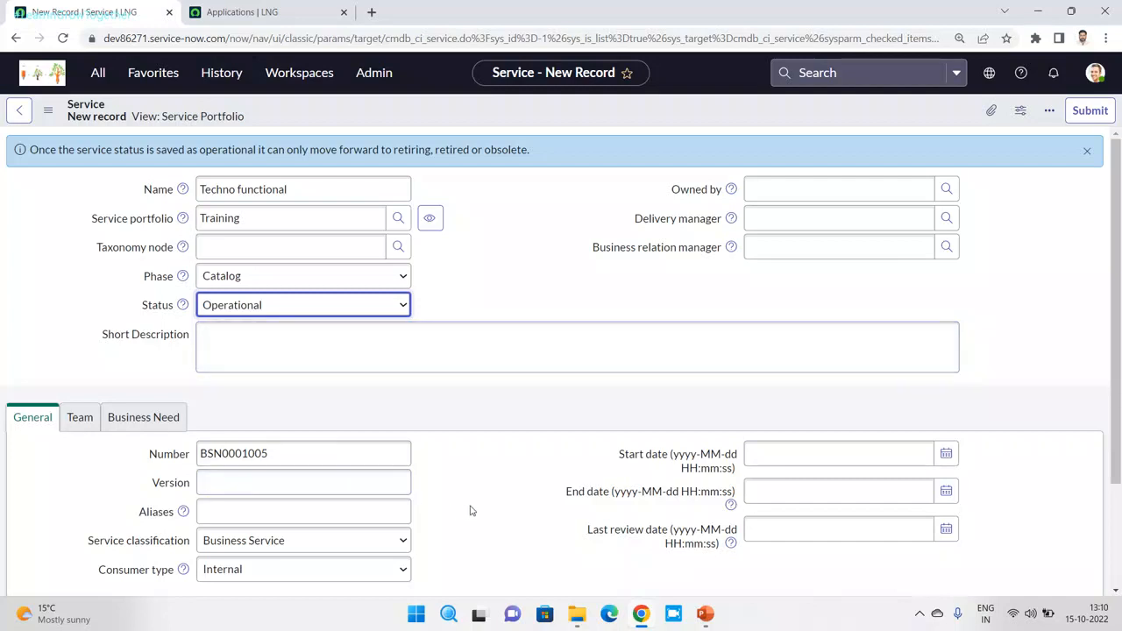
# Check the service classification options against the service offering examples slide in PowerPoint, and return to the form in Chrome.
pyautogui.click(371, 551)
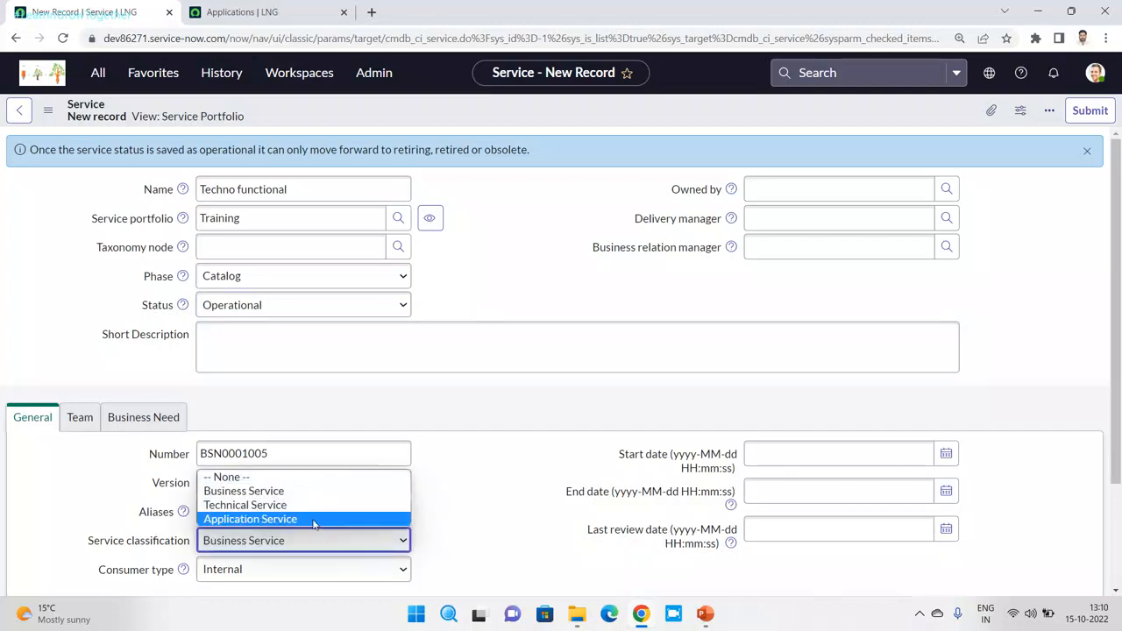
pyautogui.click(443, 501)
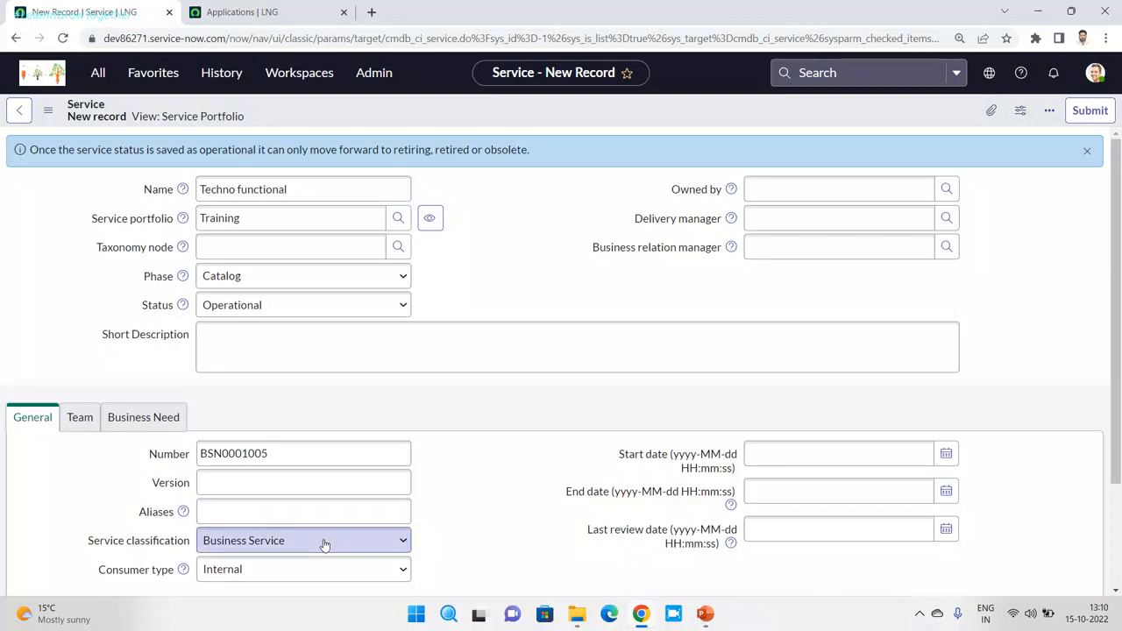
pyautogui.moveTo(706, 614)
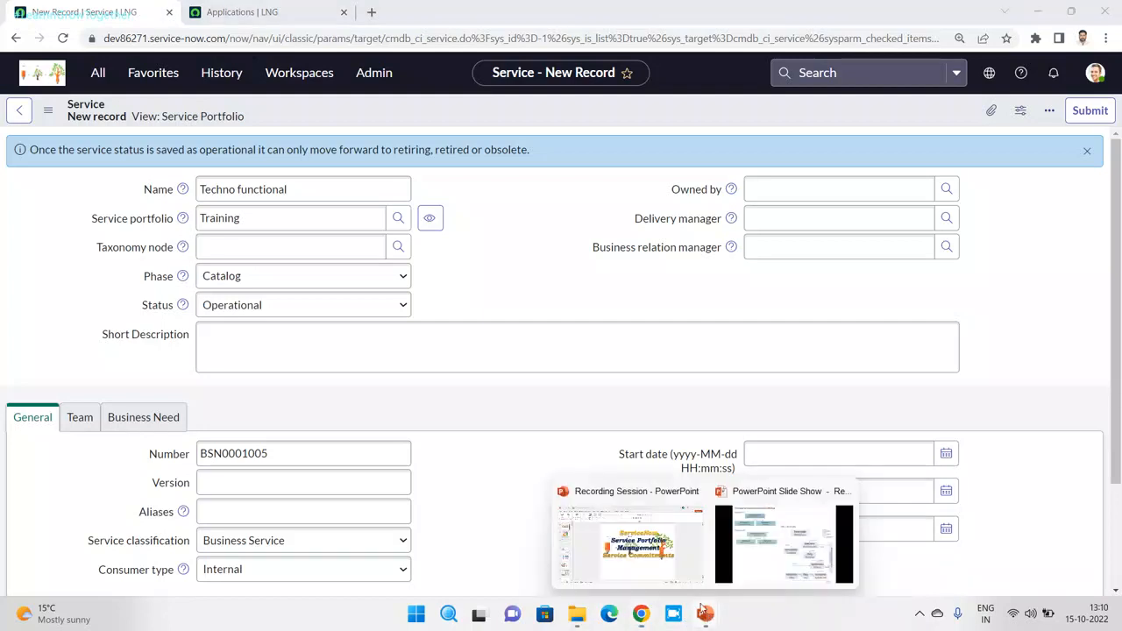
pyautogui.click(762, 530)
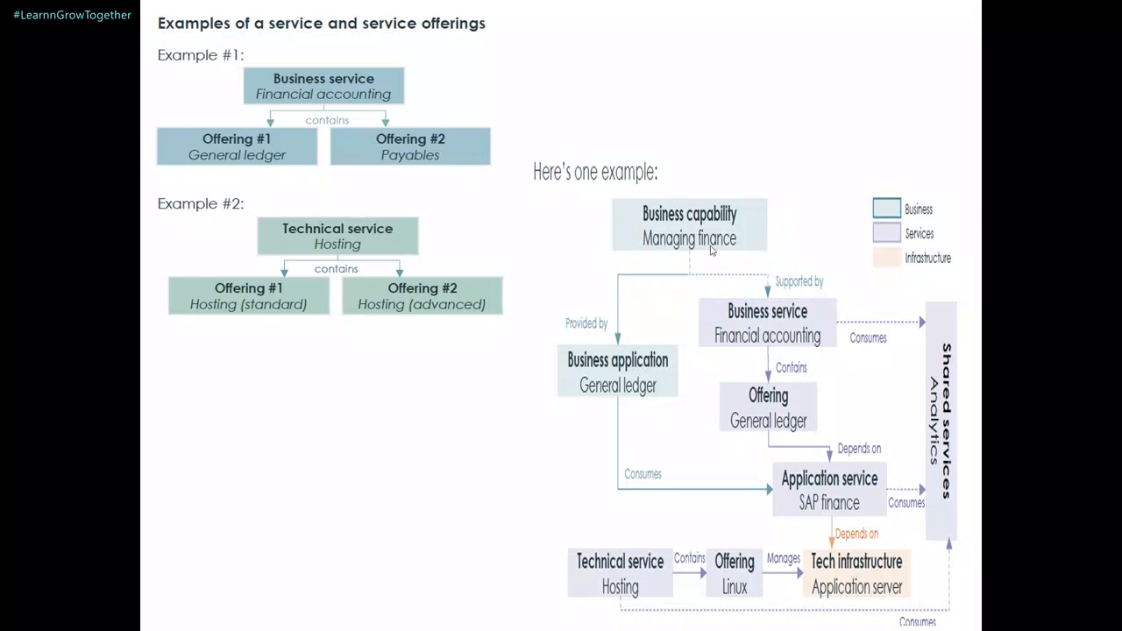
pyautogui.hotkey('alt', 'Tab')
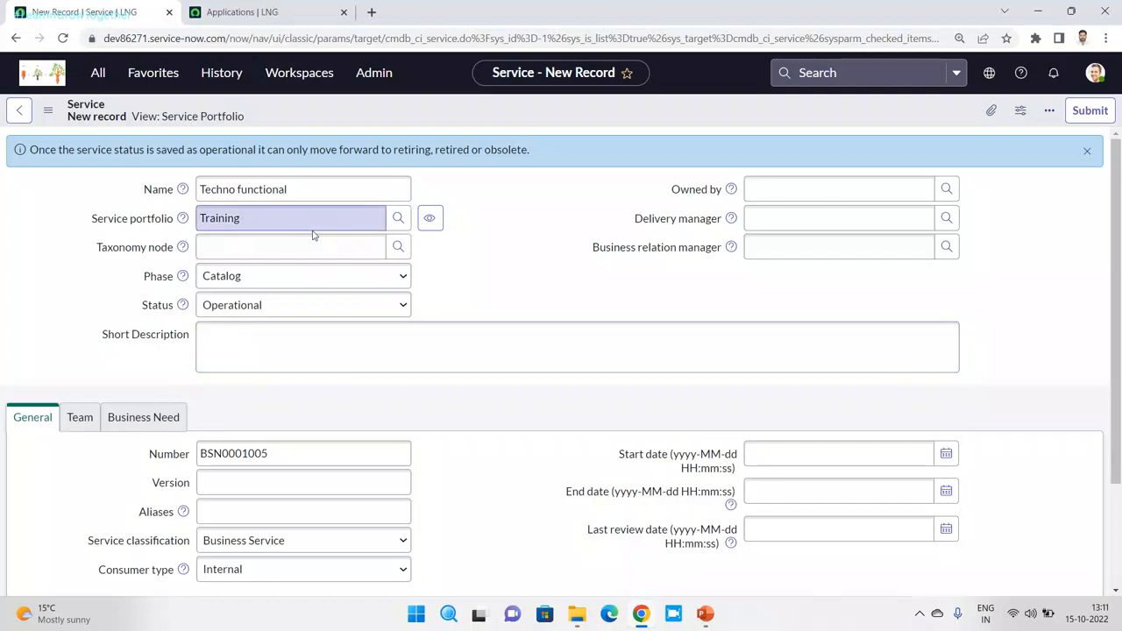
# Set the consumer type to Internal and External, and look through the Team and Business Need sections.
pyautogui.click(271, 571)
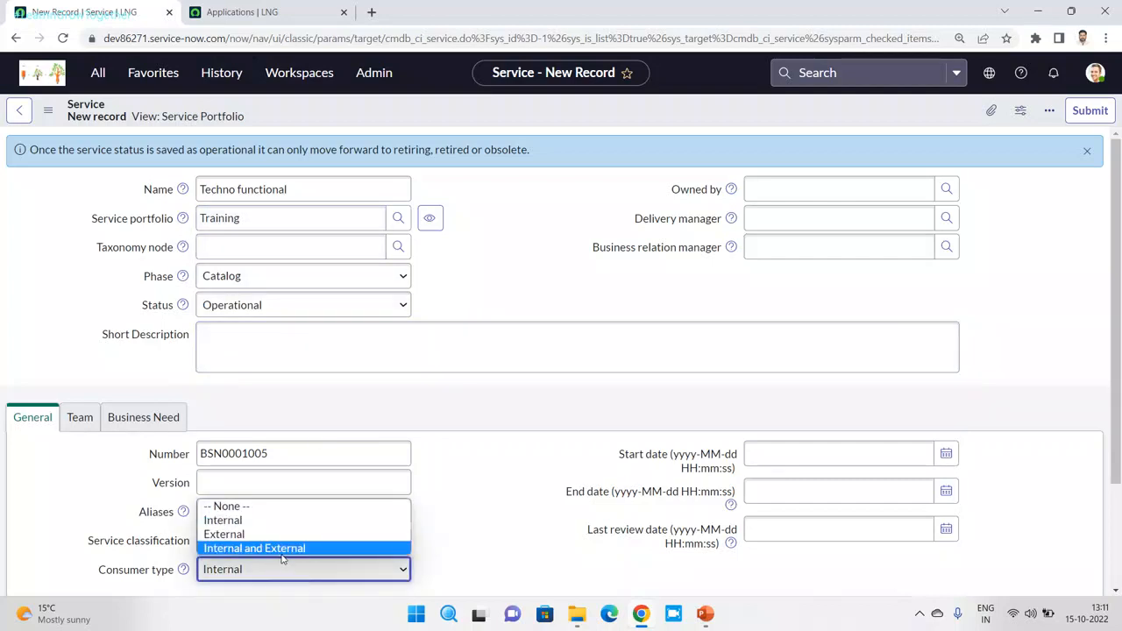
pyautogui.click(282, 550)
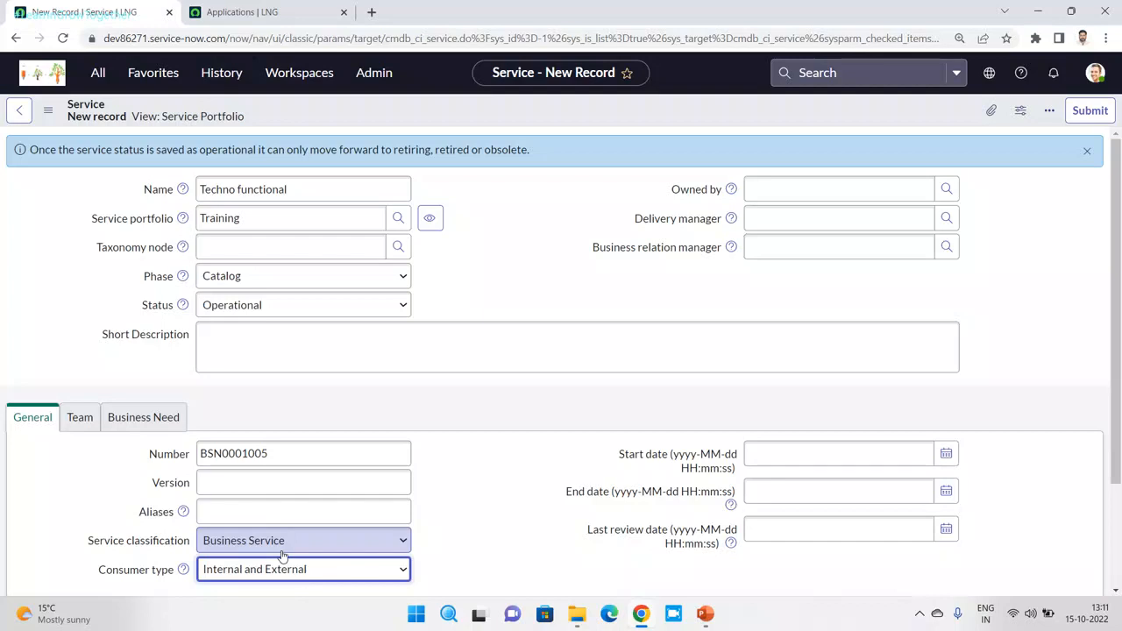
pyautogui.click(86, 420)
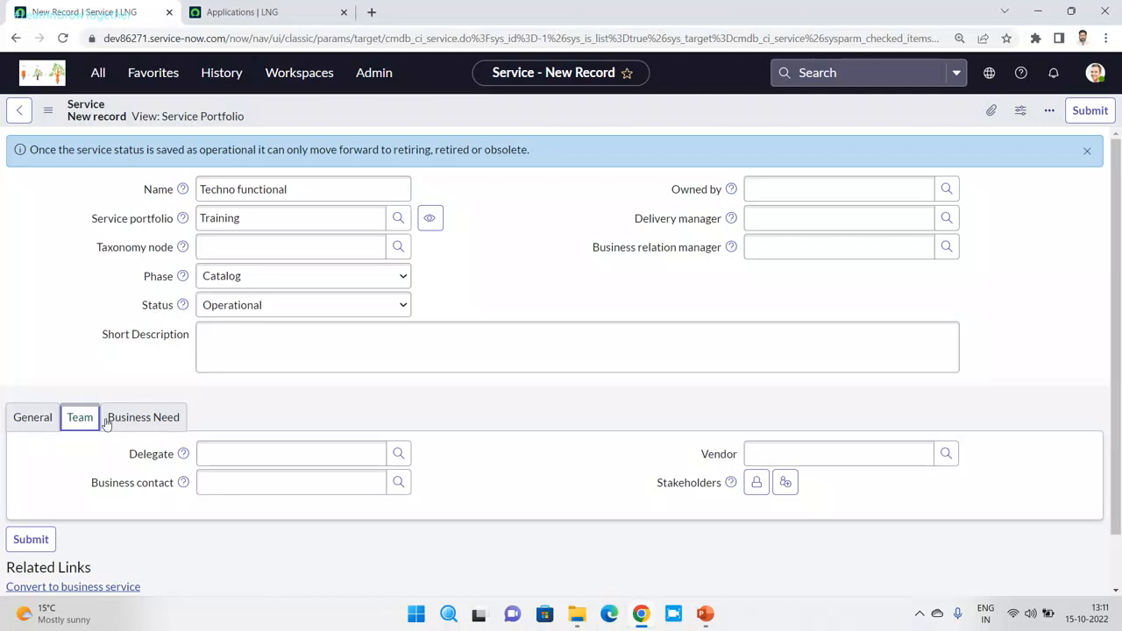
pyautogui.click(155, 419)
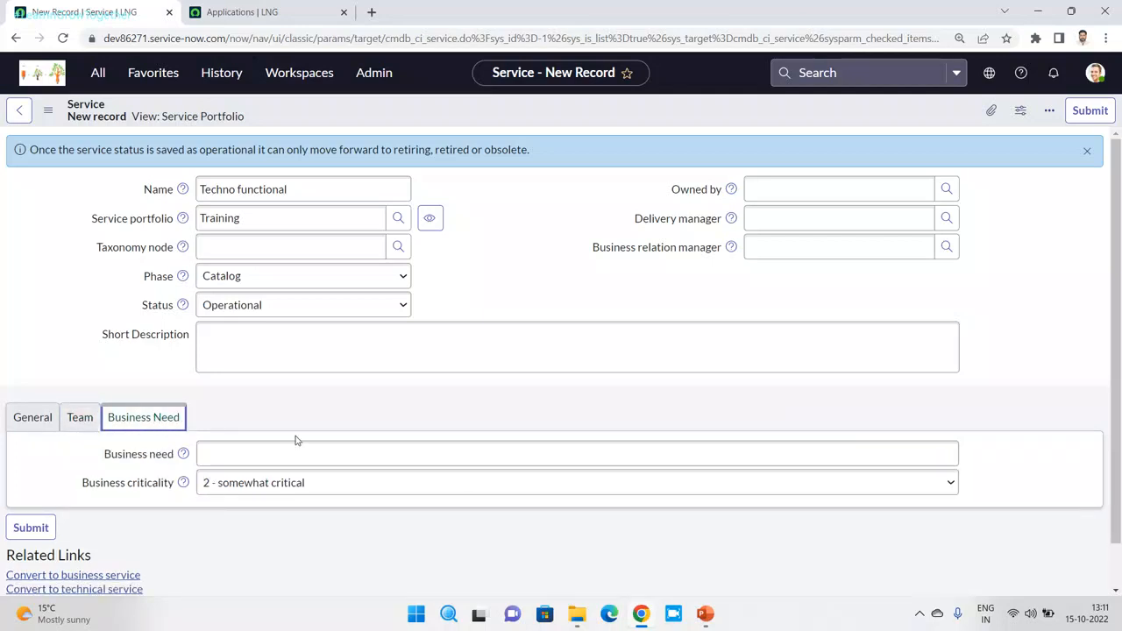
# Fill in the service's owner, delivery manager and business relation manager, and try to submit the record.
pyautogui.click(811, 192)
pyautogui.write('shya')
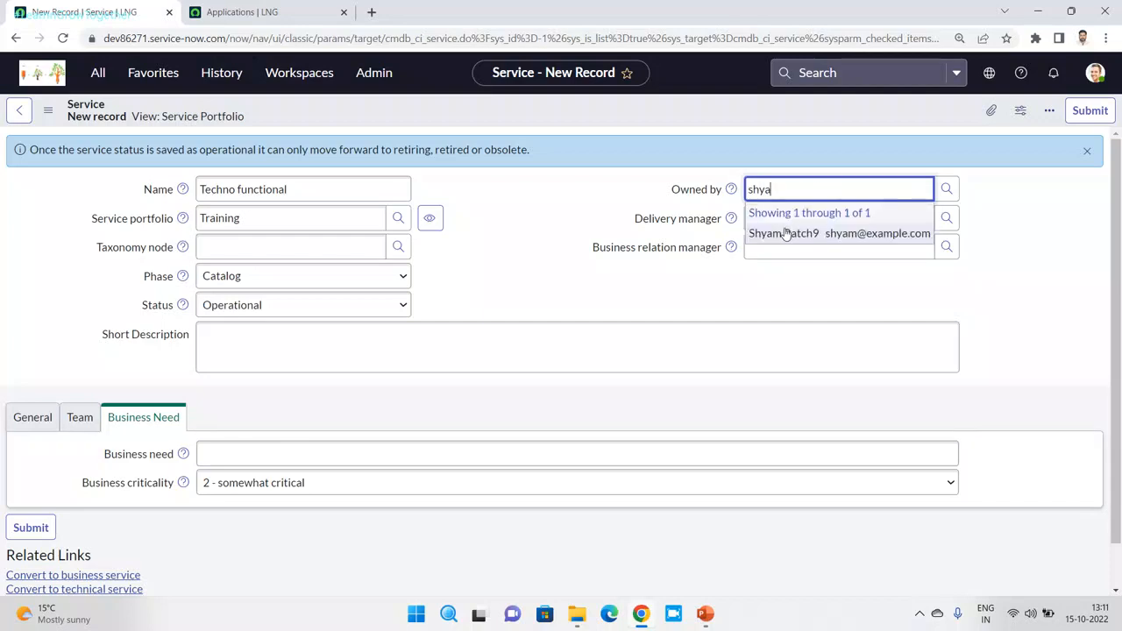
pyautogui.click(783, 227)
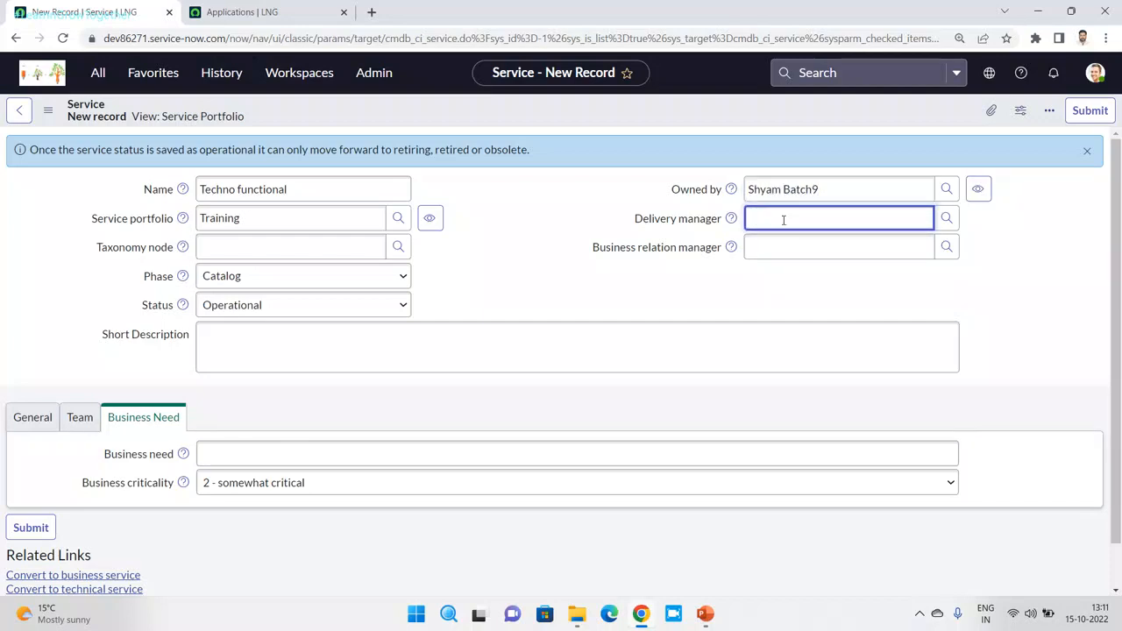
pyautogui.write('Saty')
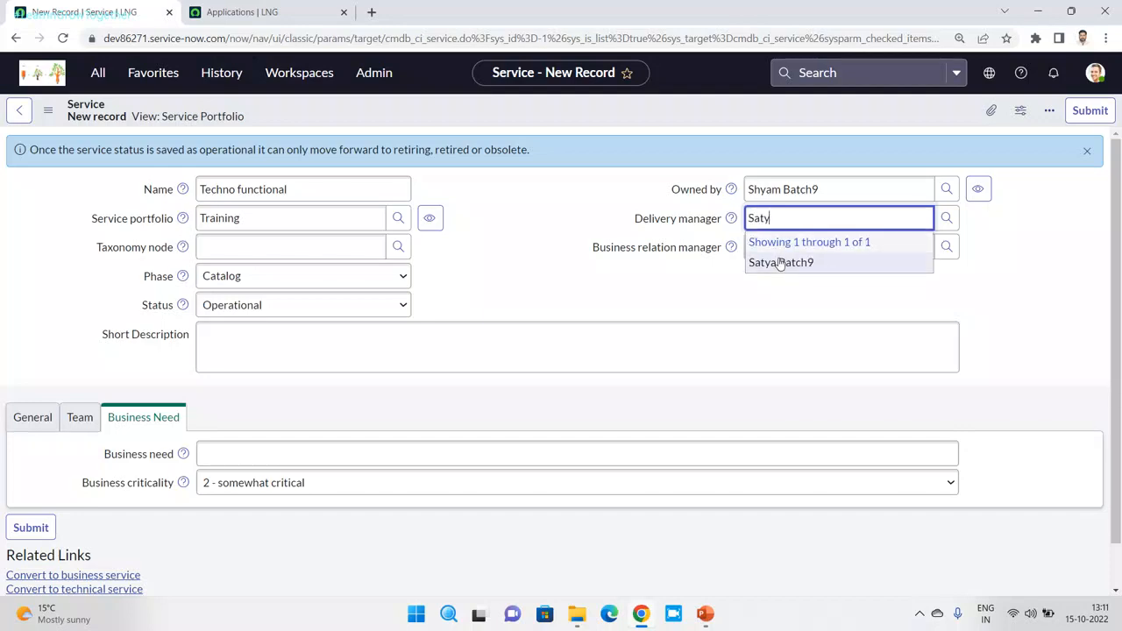
pyautogui.click(780, 262)
pyautogui.click(787, 249)
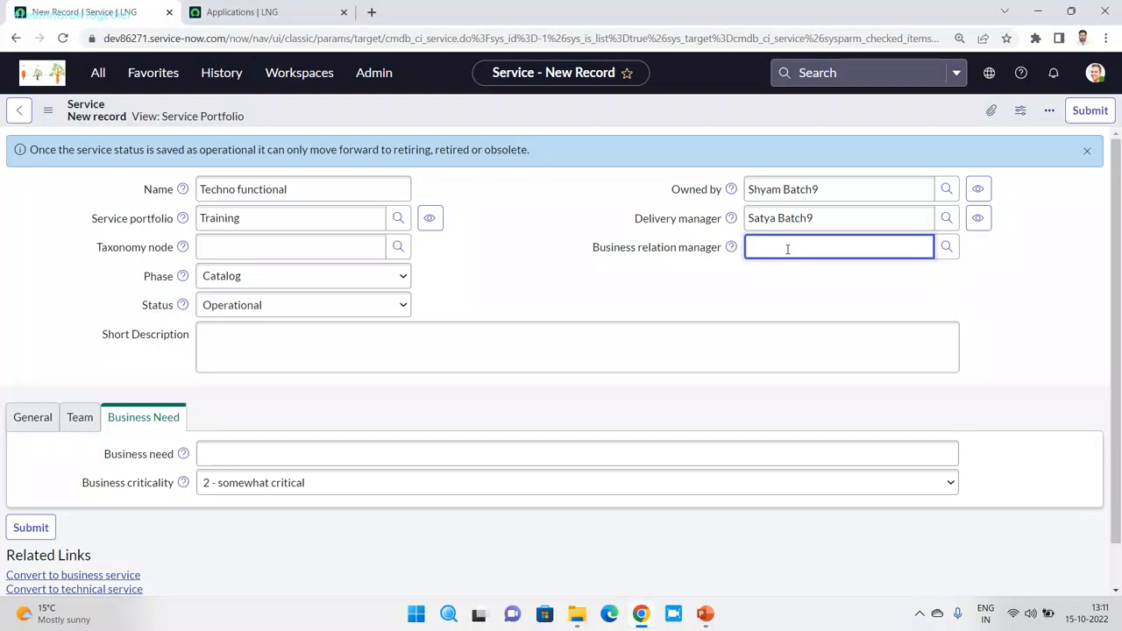
pyautogui.write('Jim')
pyautogui.click(775, 290)
pyautogui.click(1092, 117)
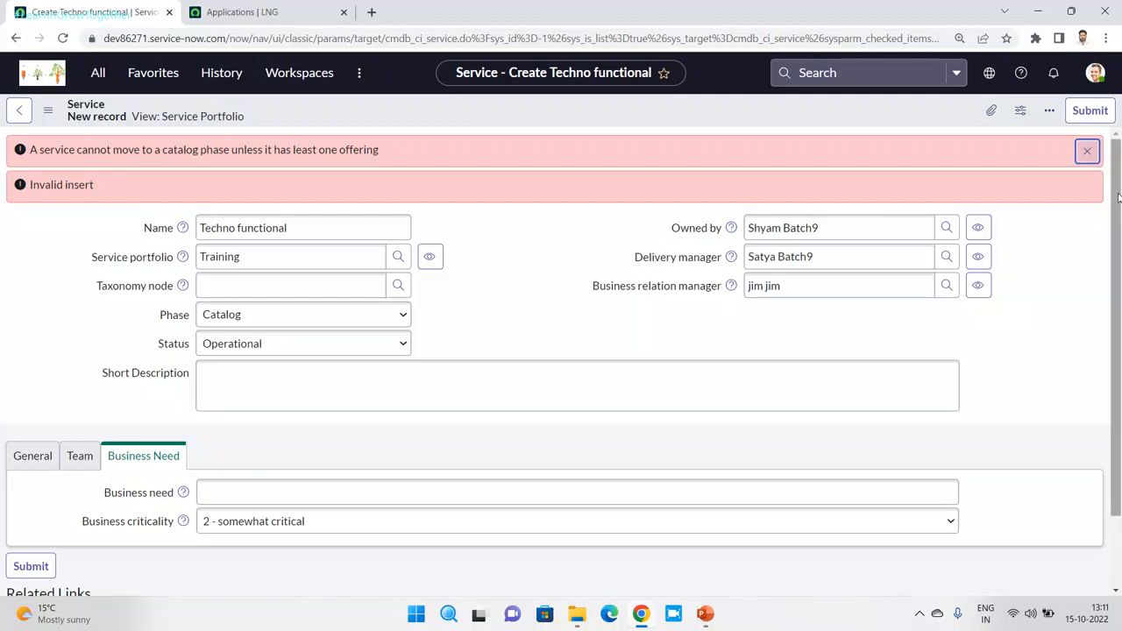
# Set the service's phase to Pipeline and submit the record.
pyautogui.moveTo(1119, 197); pyautogui.dragTo(1120, 321)
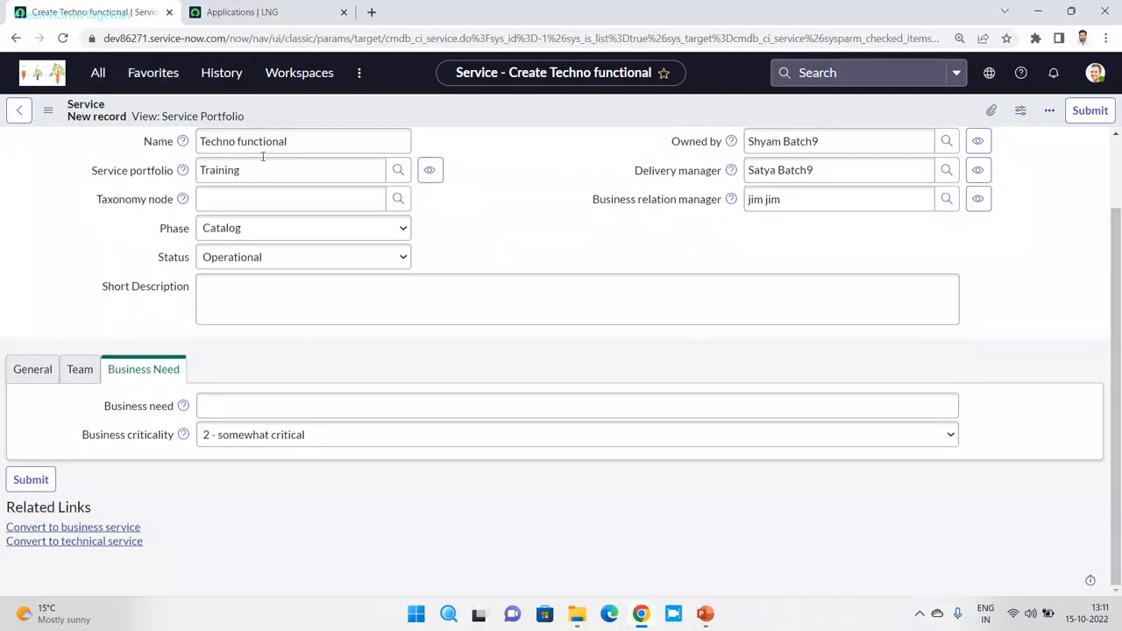
pyautogui.scroll(1, 1117, 280)
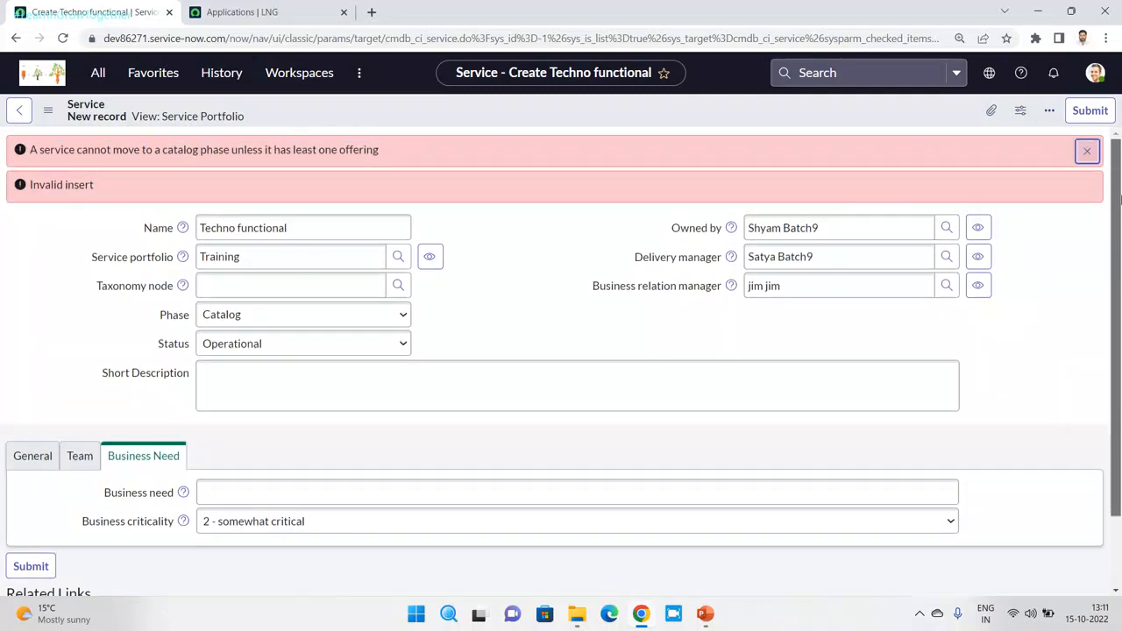
pyautogui.click(375, 318)
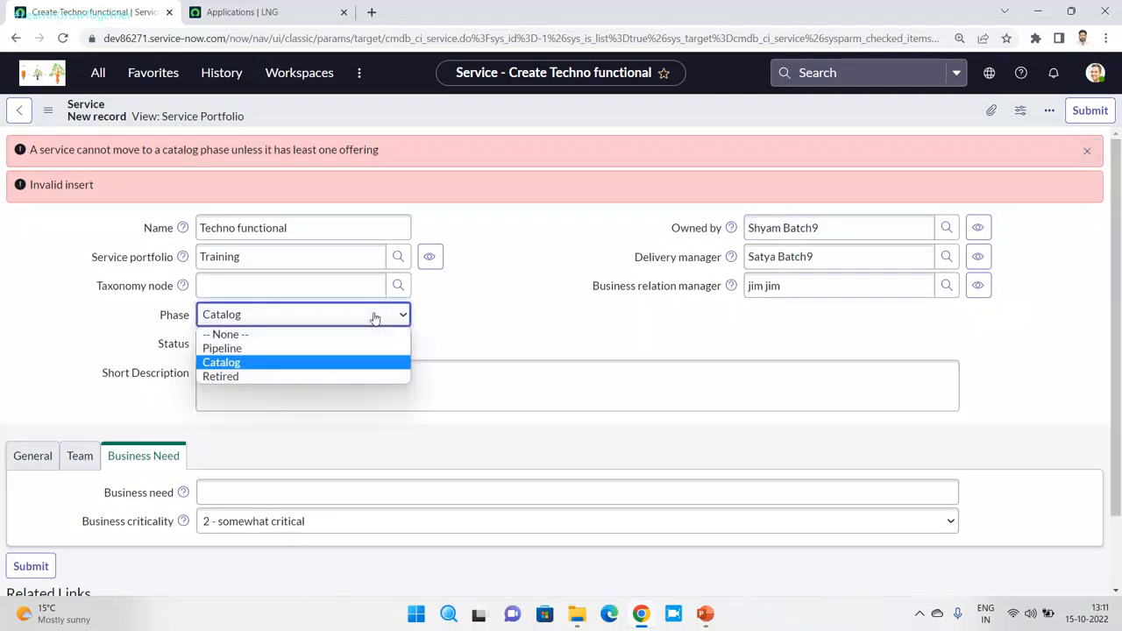
pyautogui.click(288, 349)
pyautogui.click(1089, 111)
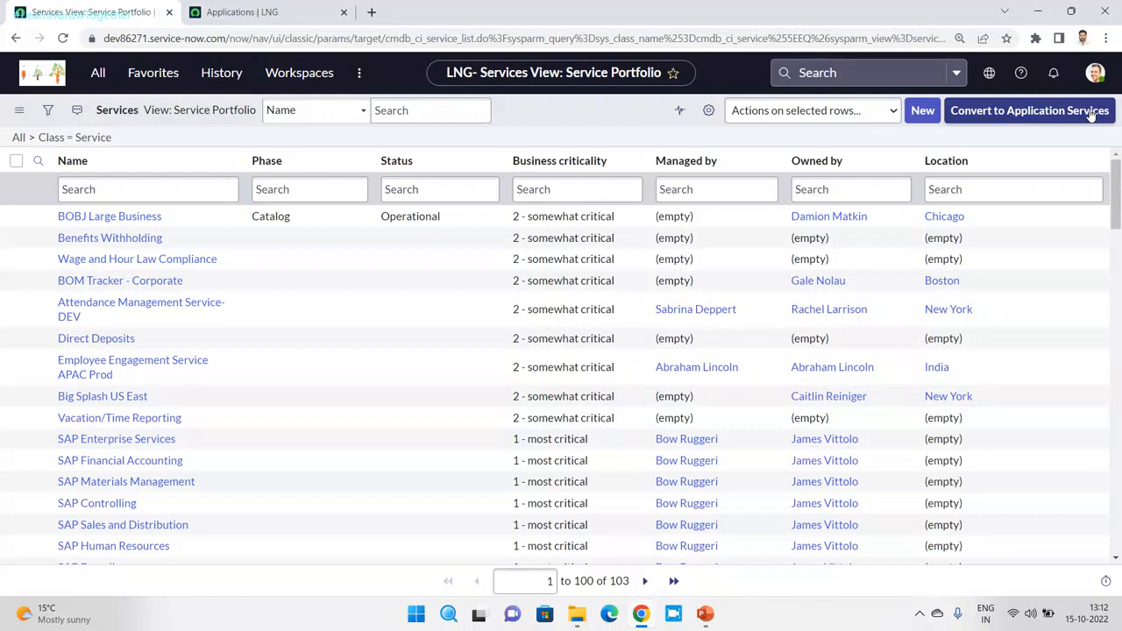
# Review how business services and offerings relate on the Common Service Data Model slide in PowerPoint, and return to the Services list in Chrome.
pyautogui.hotkey('alt', 'Tab')
pyautogui.press('Left')
pyautogui.press('Left')
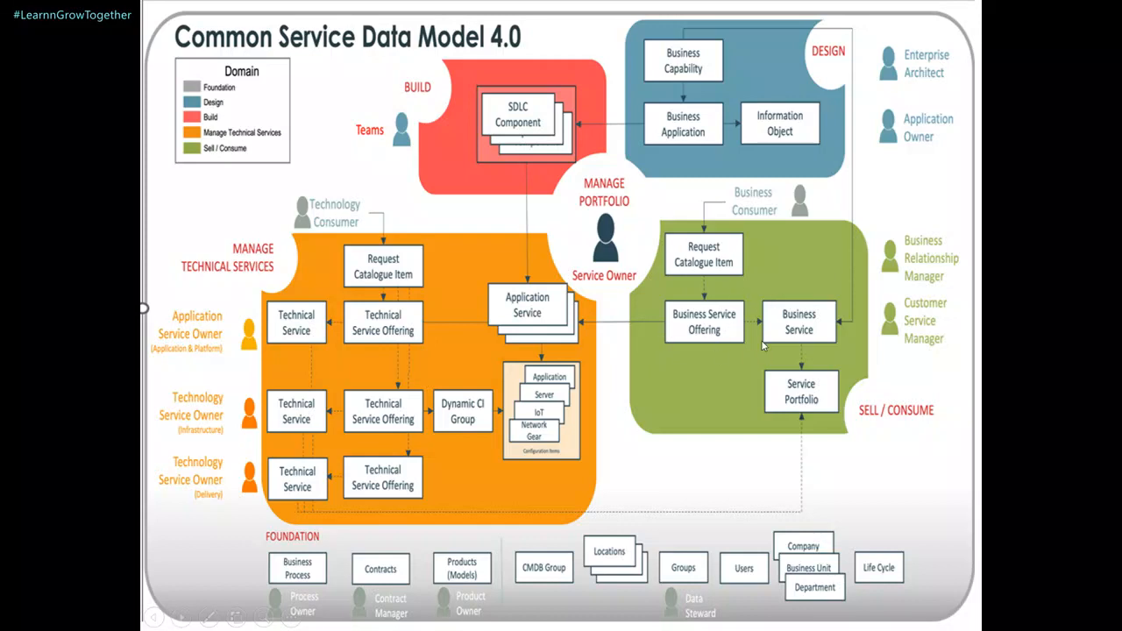
pyautogui.hotkey('alt', 'Tab')
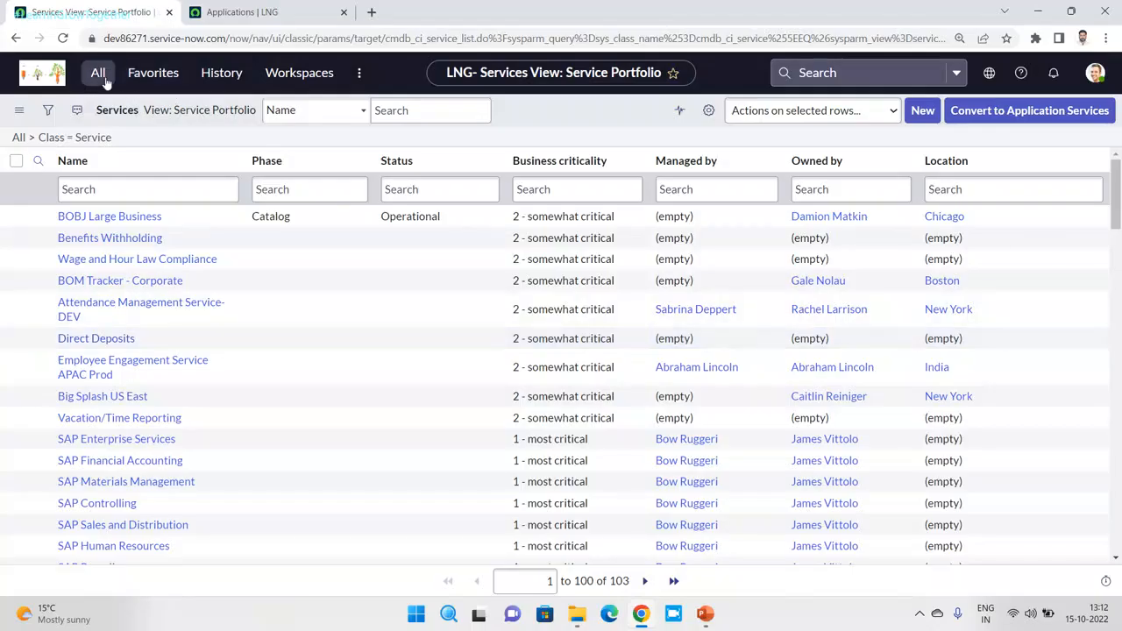
# Open the Service Offerings list and start a new offering named Admin & Advance Training.
pyautogui.click(97, 72)
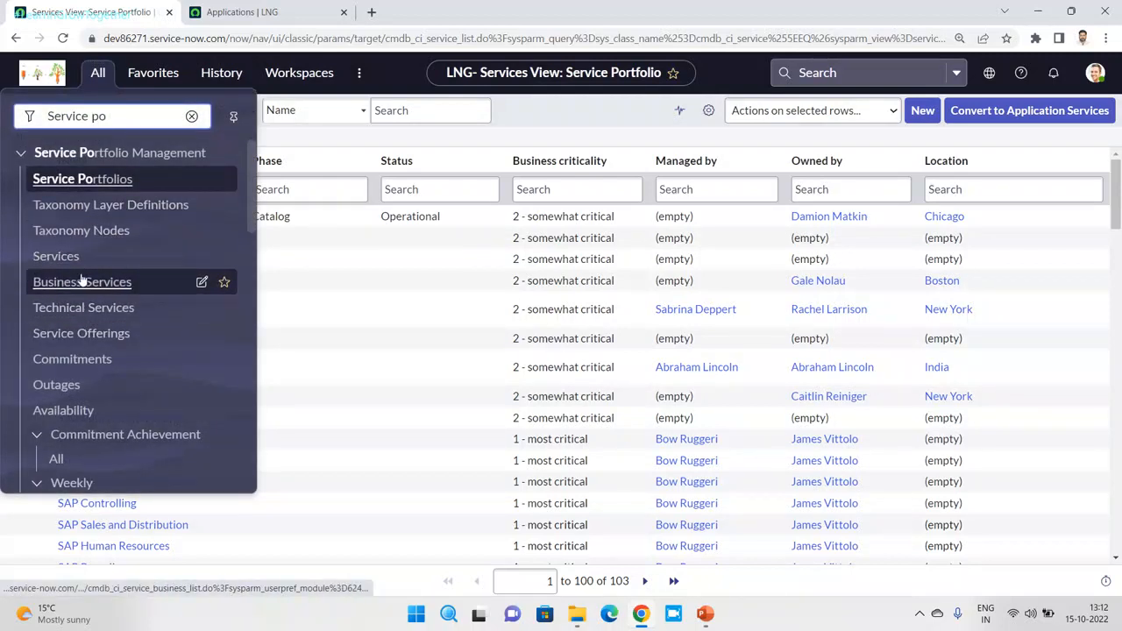
pyautogui.click(71, 334)
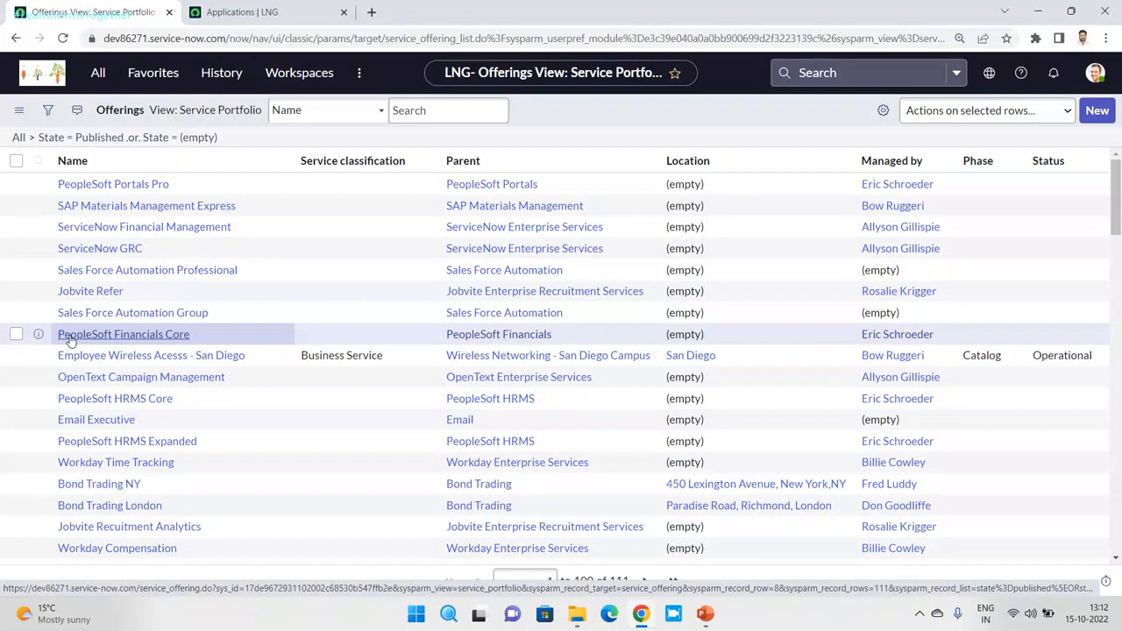
pyautogui.click(1098, 112)
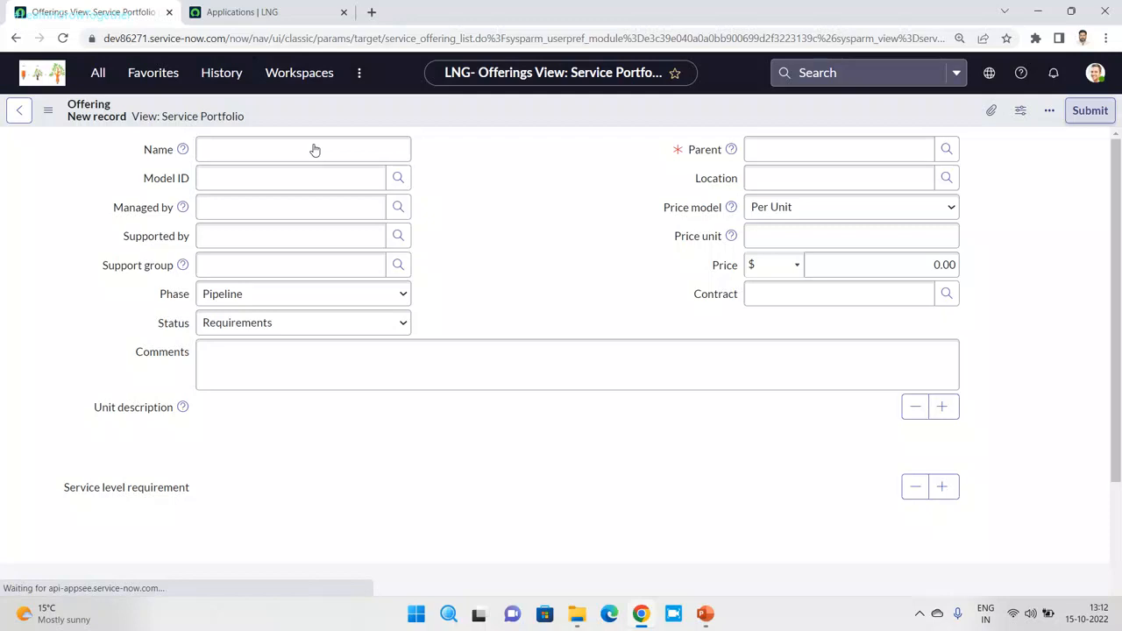
pyautogui.click(275, 152)
pyautogui.write('Admin & Ad')
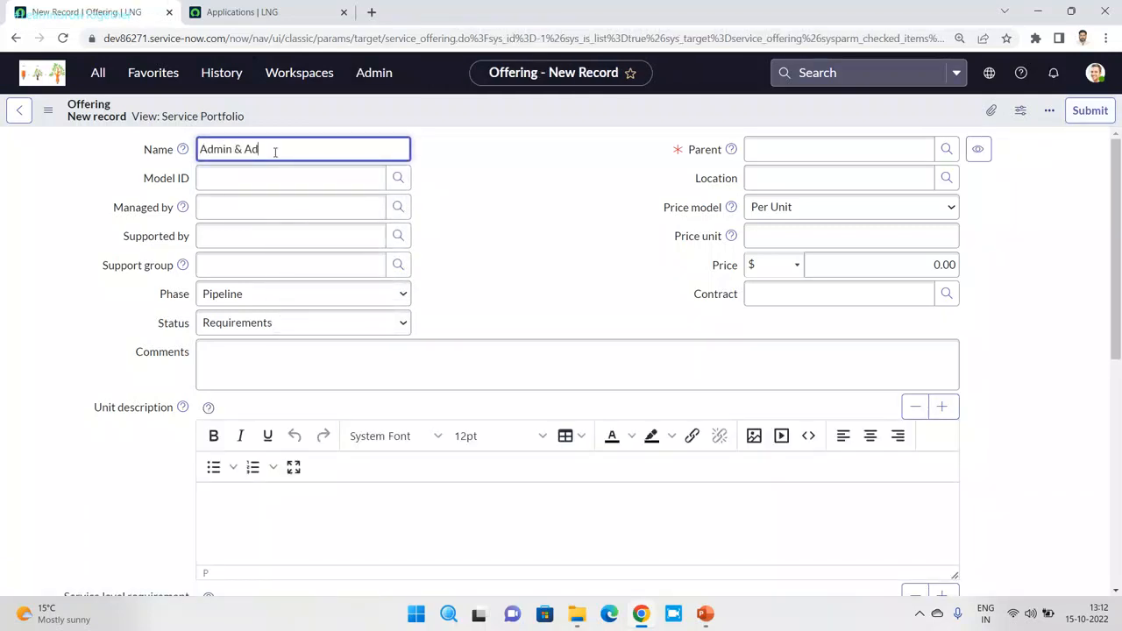
pyautogui.write('vance Trainingf')
pyautogui.click(282, 176)
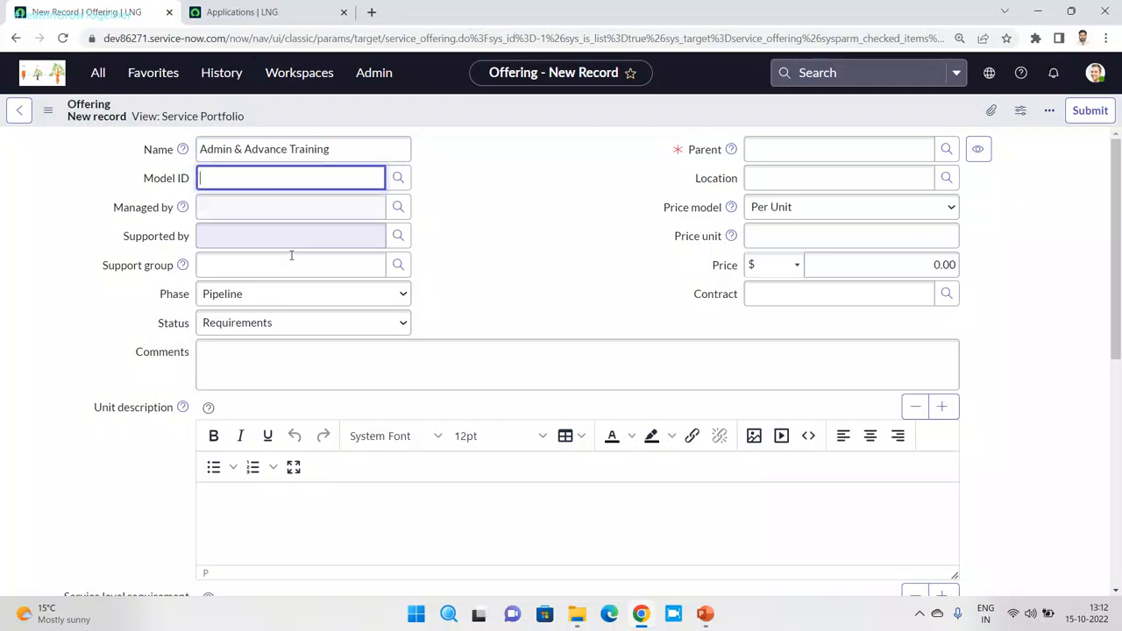
# Set the new offering's phase to Catalog and its status to Operational.
pyautogui.click(311, 300)
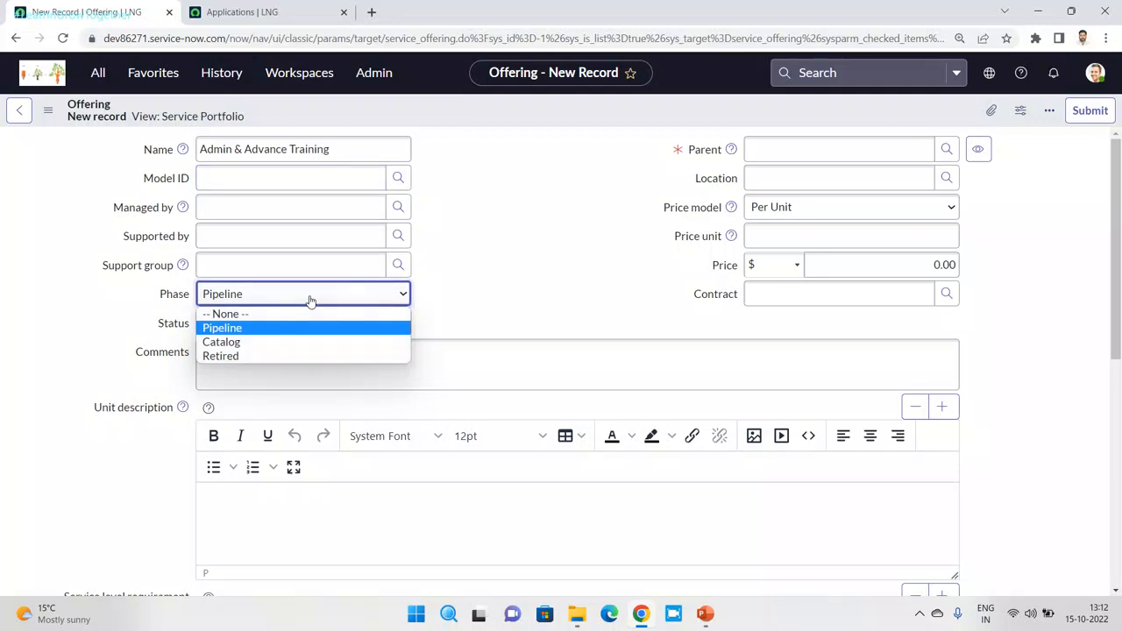
pyautogui.click(250, 343)
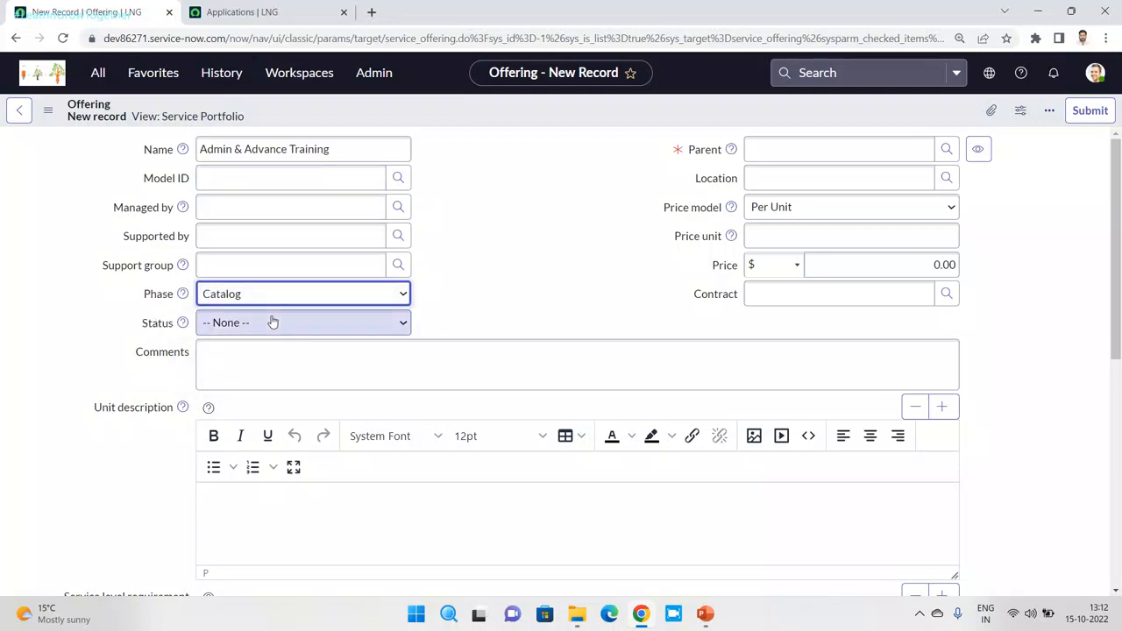
pyautogui.click(272, 322)
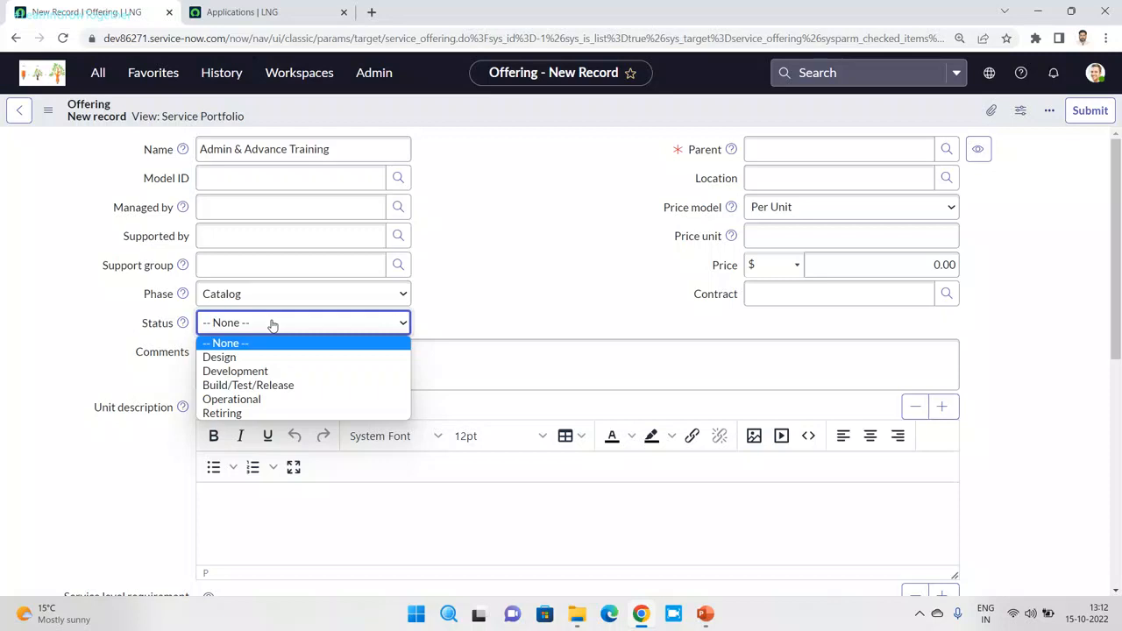
pyautogui.click(231, 399)
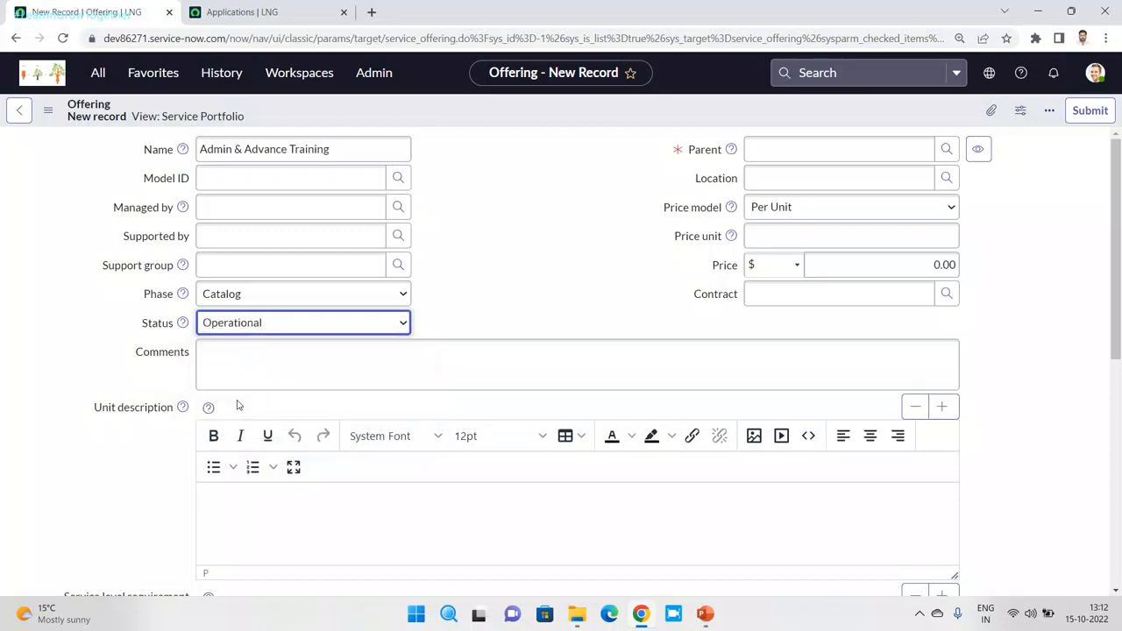
# Set the offering's parent to Techno functional, keep the Per Unit price model and enter 5000 as the price unit.
pyautogui.click(791, 151)
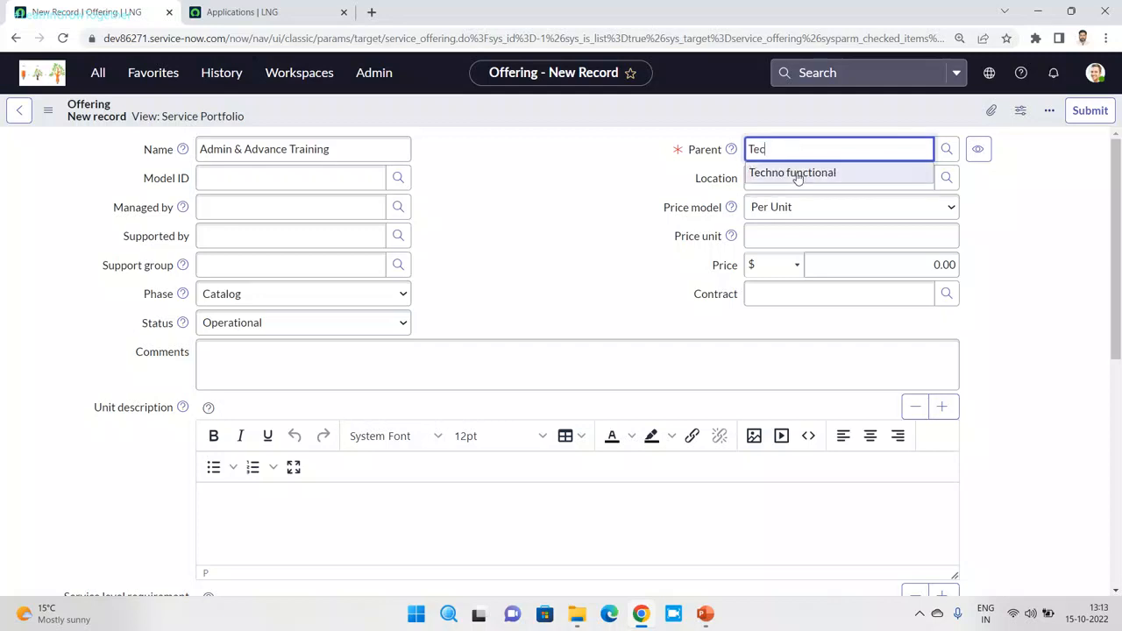
pyautogui.click(797, 173)
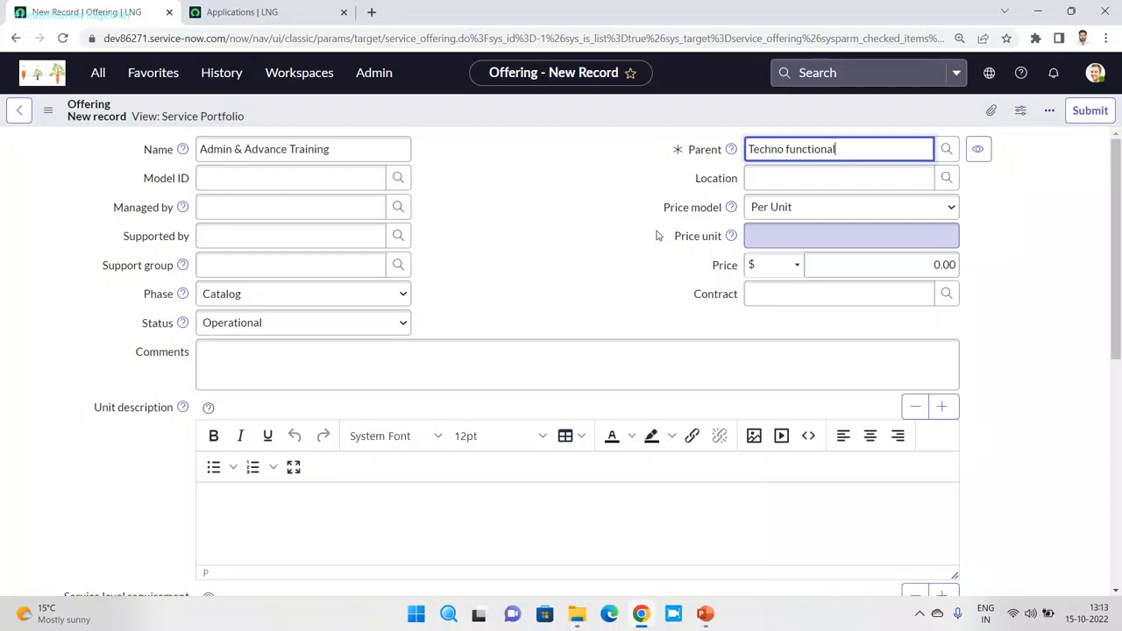
pyautogui.click(831, 213)
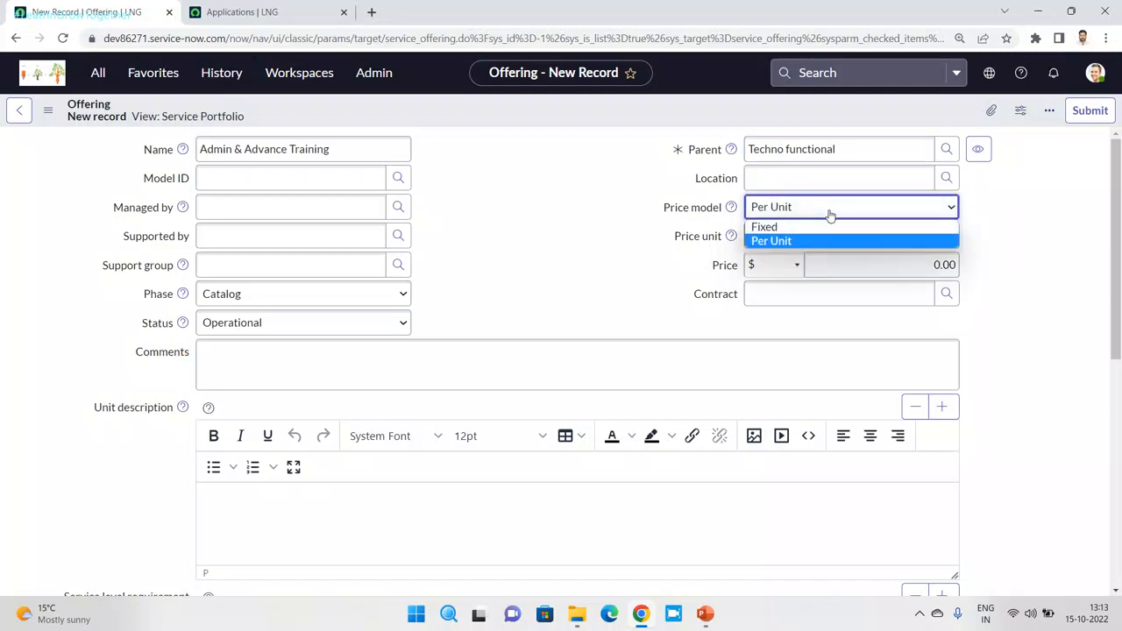
pyautogui.click(807, 240)
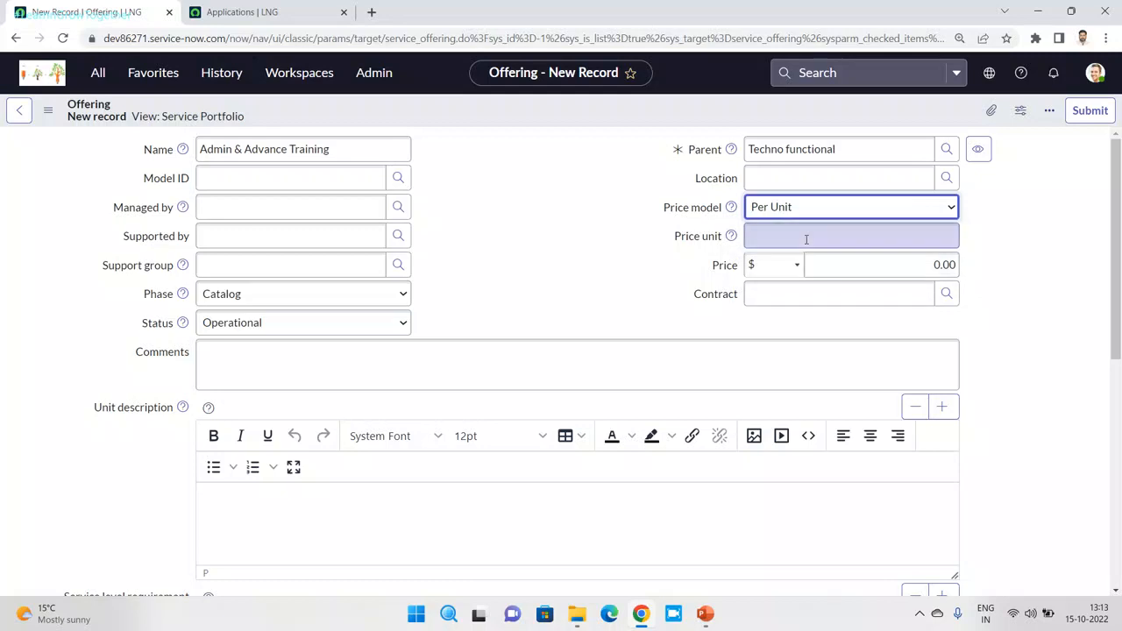
pyautogui.click(844, 245)
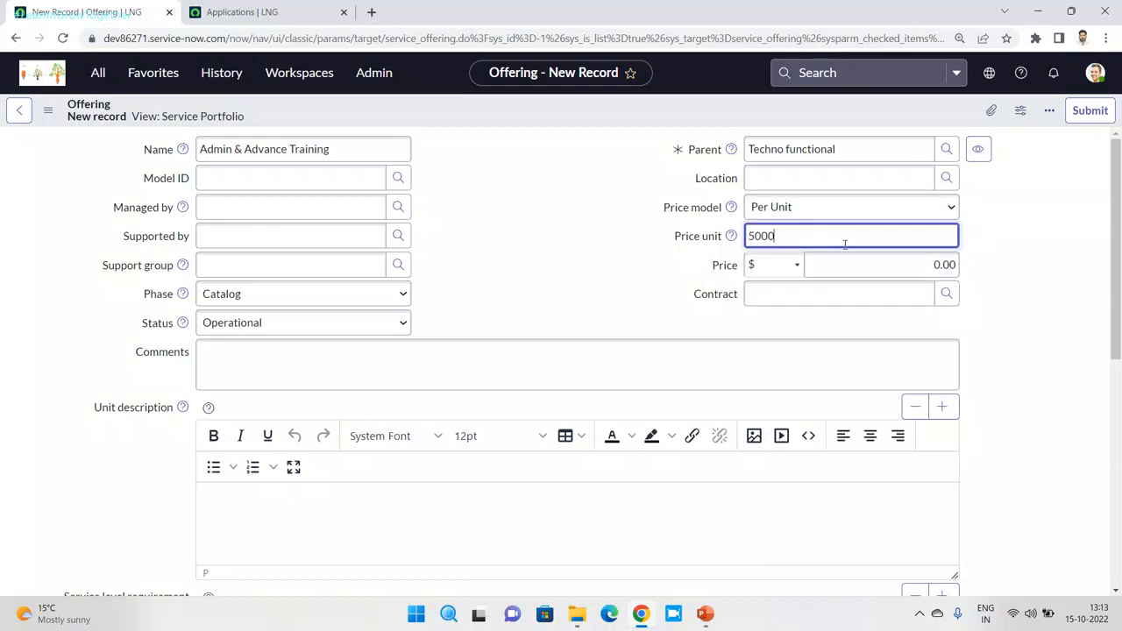
pyautogui.click(1027, 263)
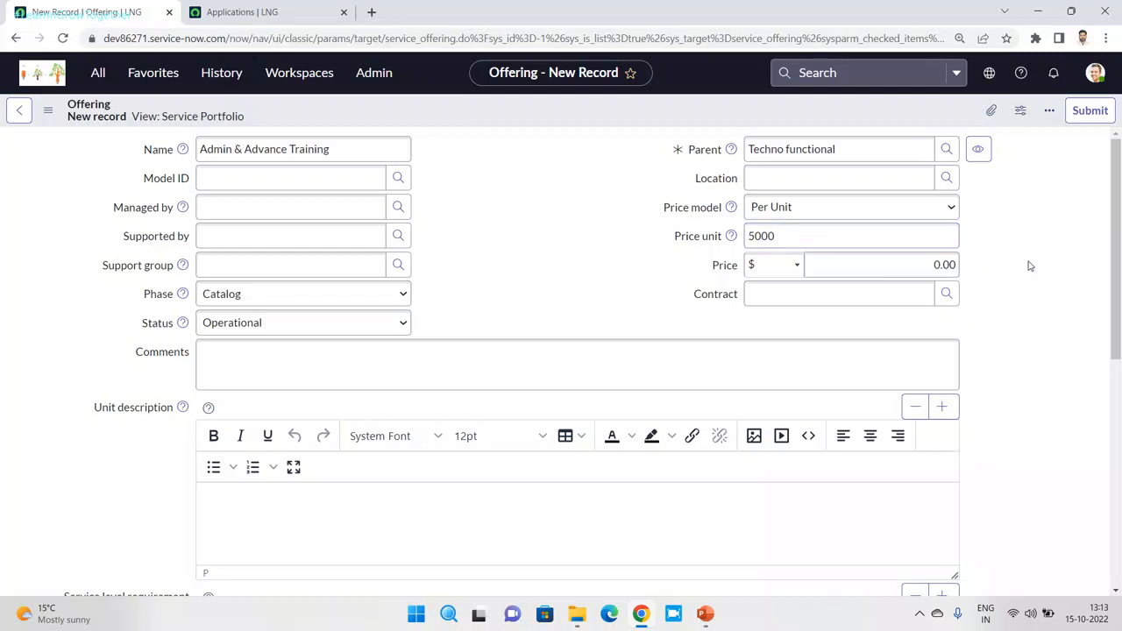
# Set the offering's price to $1,000.00.
pyautogui.click(796, 265)
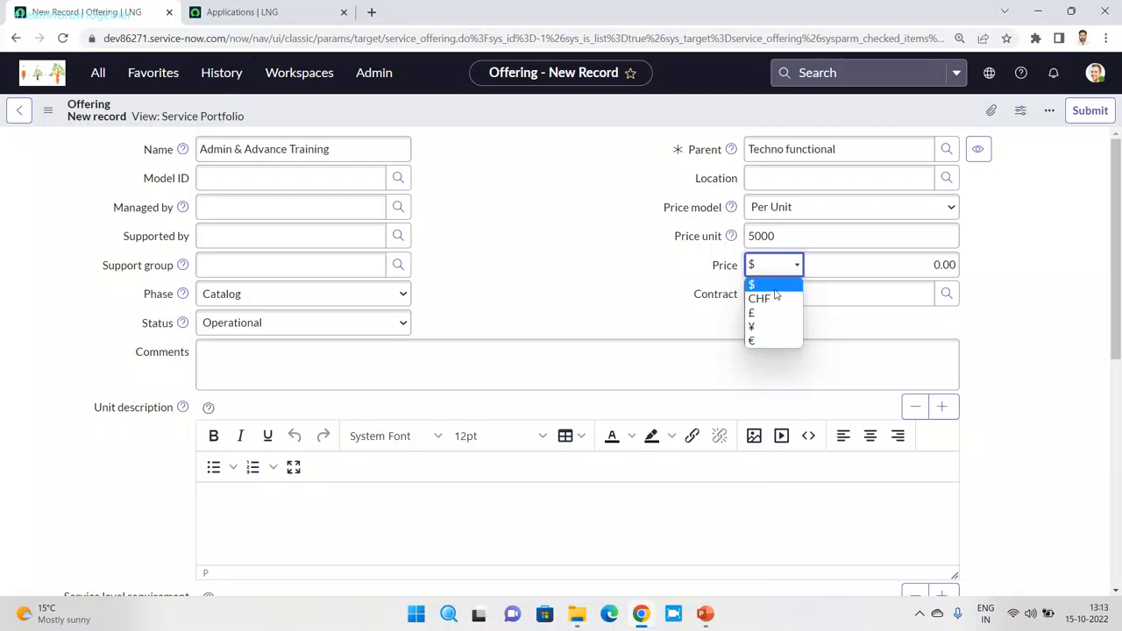
pyautogui.click(761, 284)
pyautogui.click(899, 268)
pyautogui.write('100')
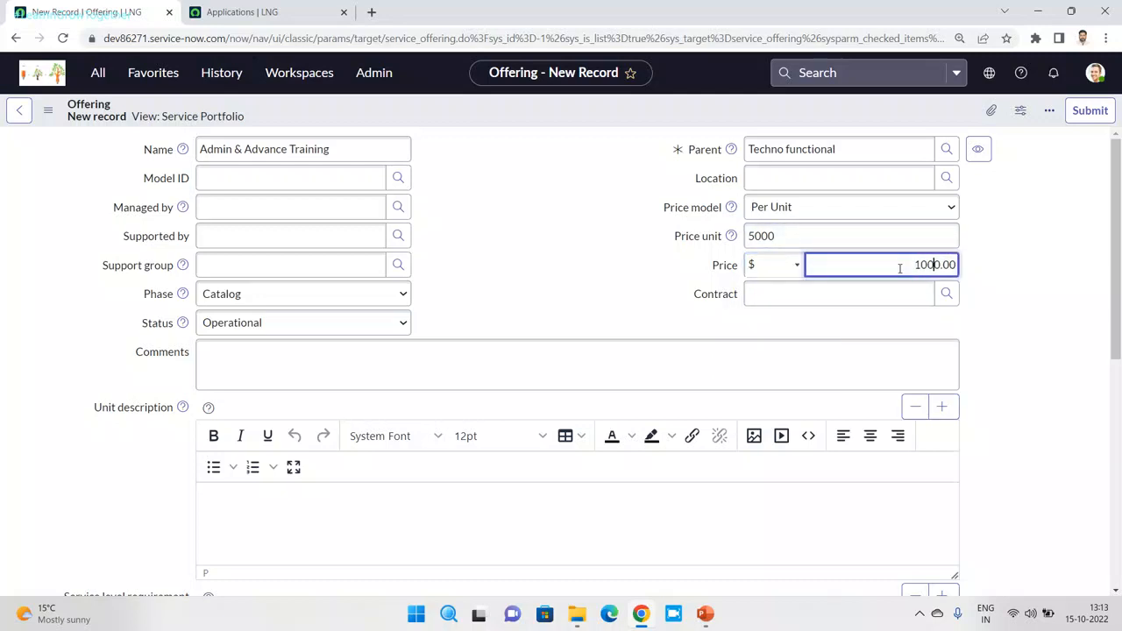
pyautogui.click(1028, 266)
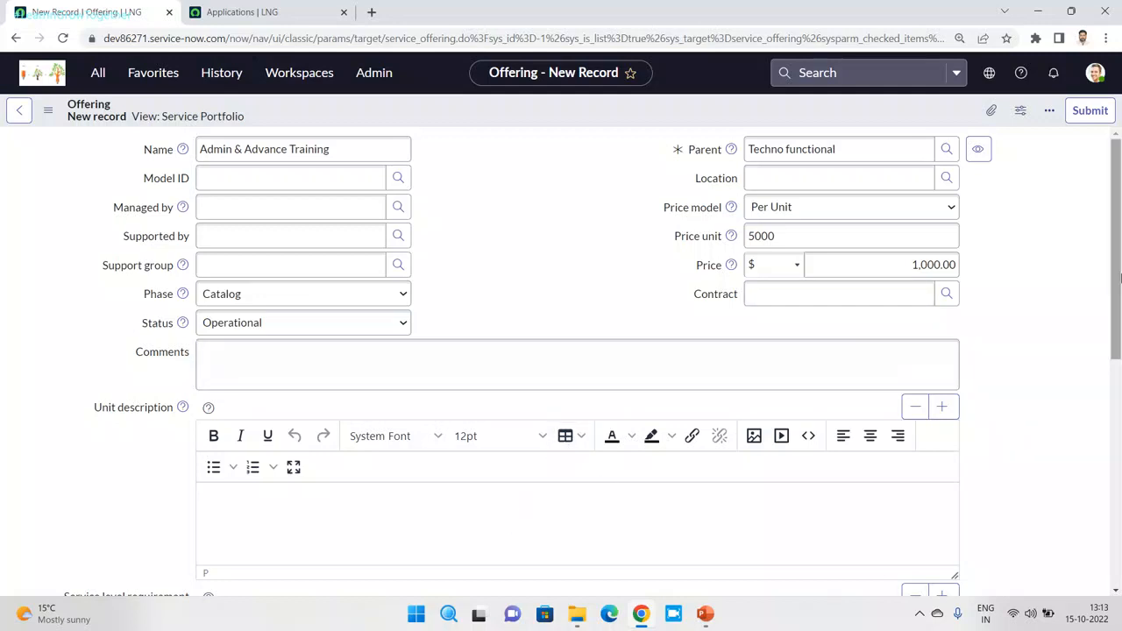
# Look through the offering's General section and try to save the record.
pyautogui.moveTo(1119, 278); pyautogui.dragTo(1119, 505)
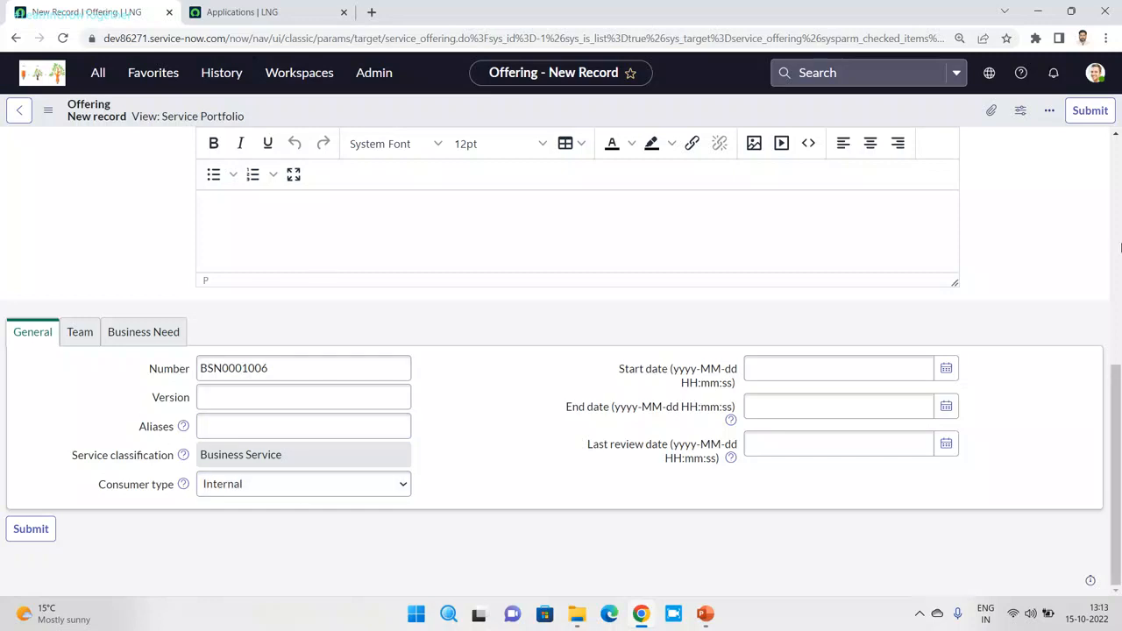
pyautogui.scroll(10, 1110, 173)
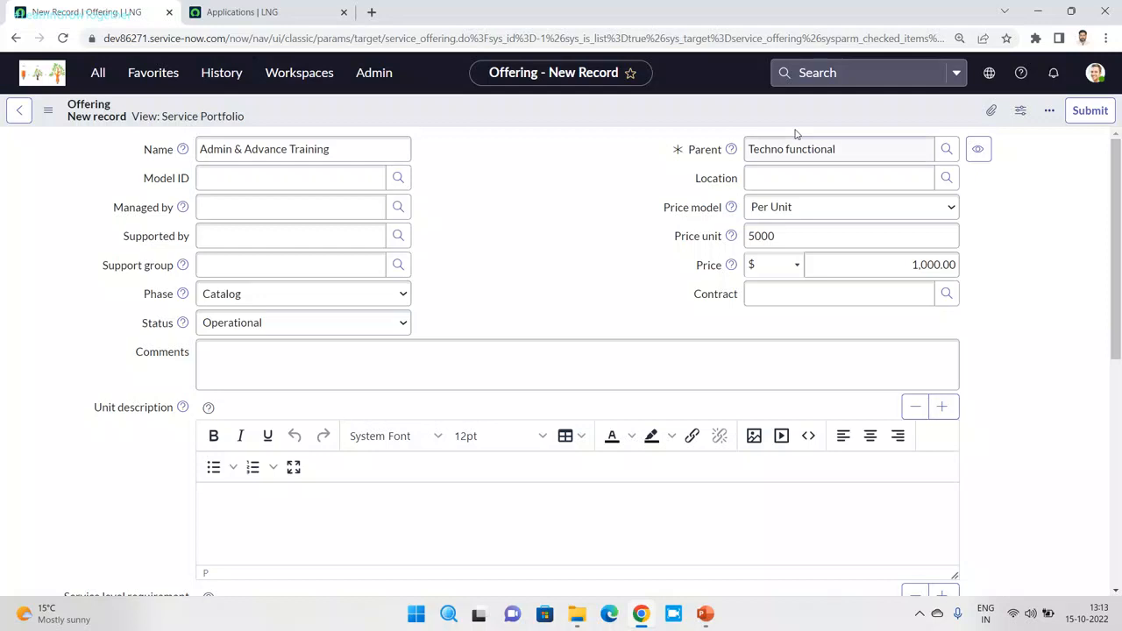
pyautogui.rightClick(744, 109)
pyautogui.click(759, 120)
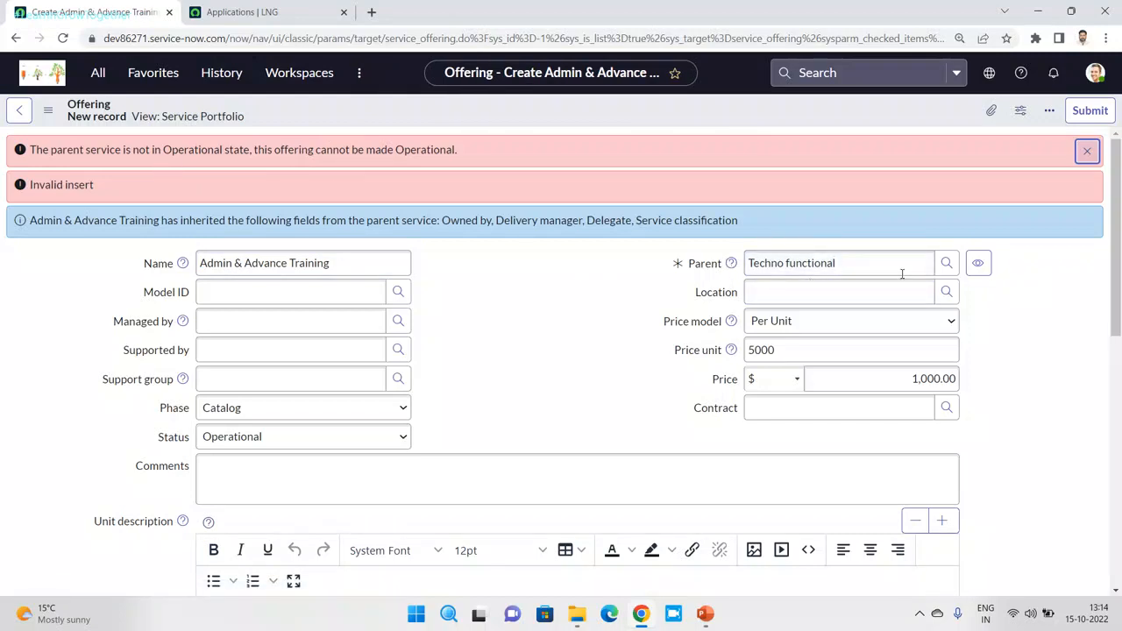
# Open the parent Techno functional service, try the Catalog phase while checking the status choices, and set the phase back to Pipeline.
pyautogui.click(976, 263)
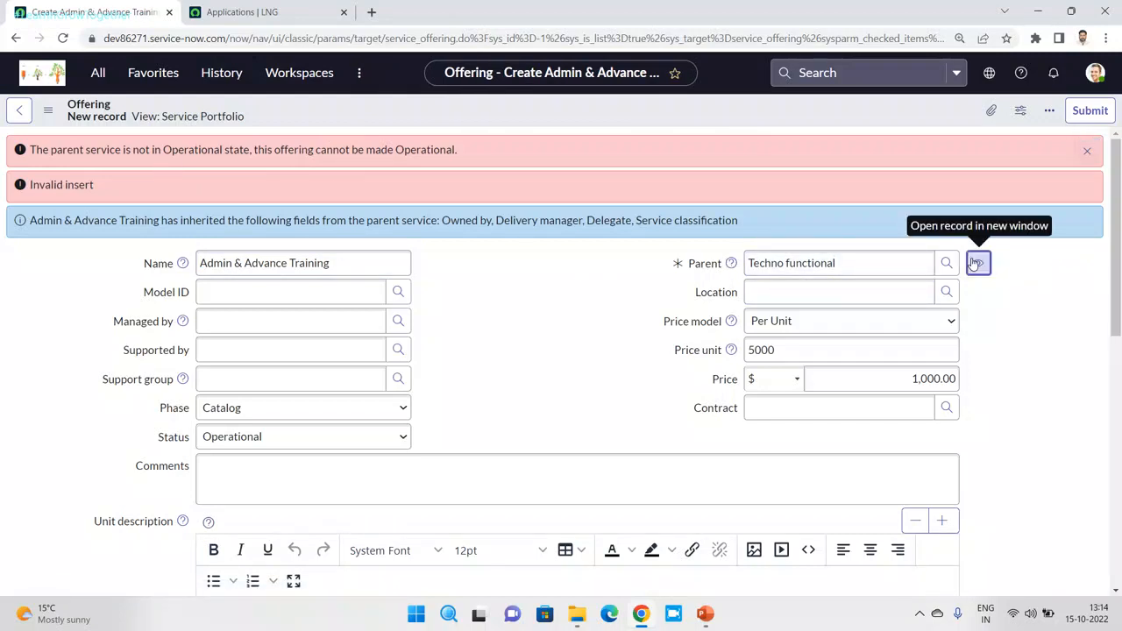
pyautogui.click(438, 11)
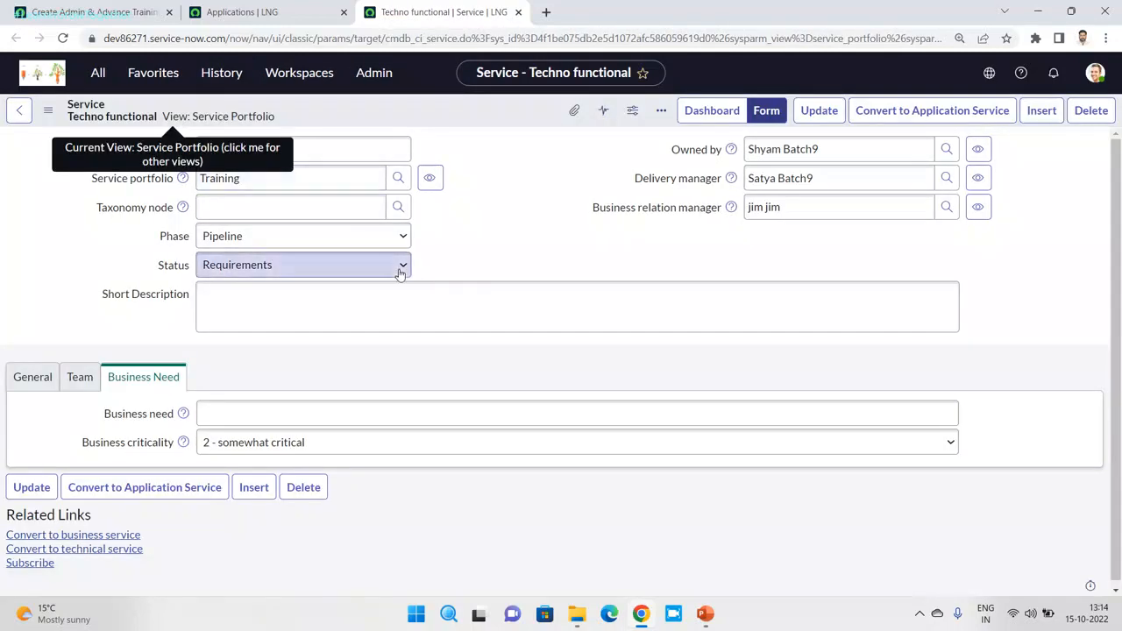
pyautogui.click(348, 241)
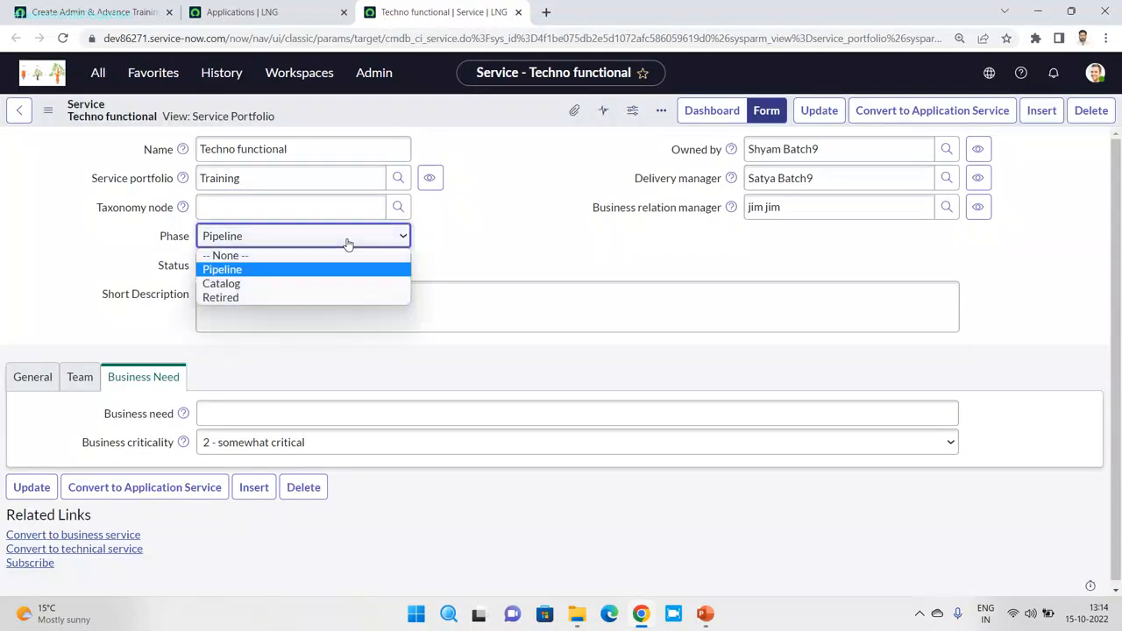
pyautogui.click(241, 287)
pyautogui.click(265, 266)
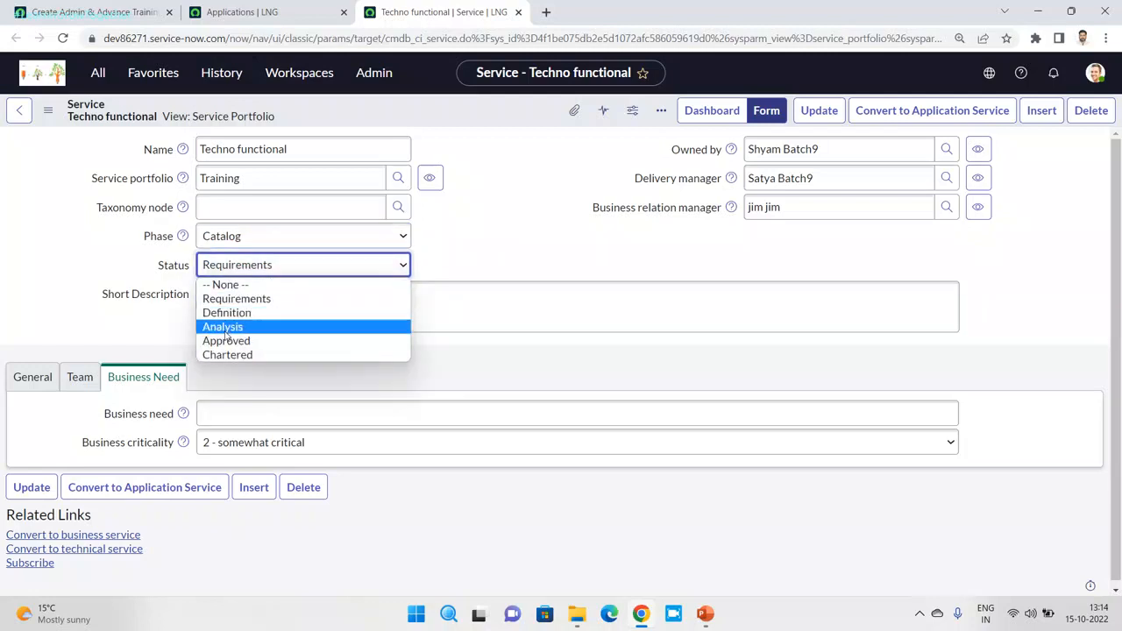
pyautogui.click(578, 272)
pyautogui.click(341, 274)
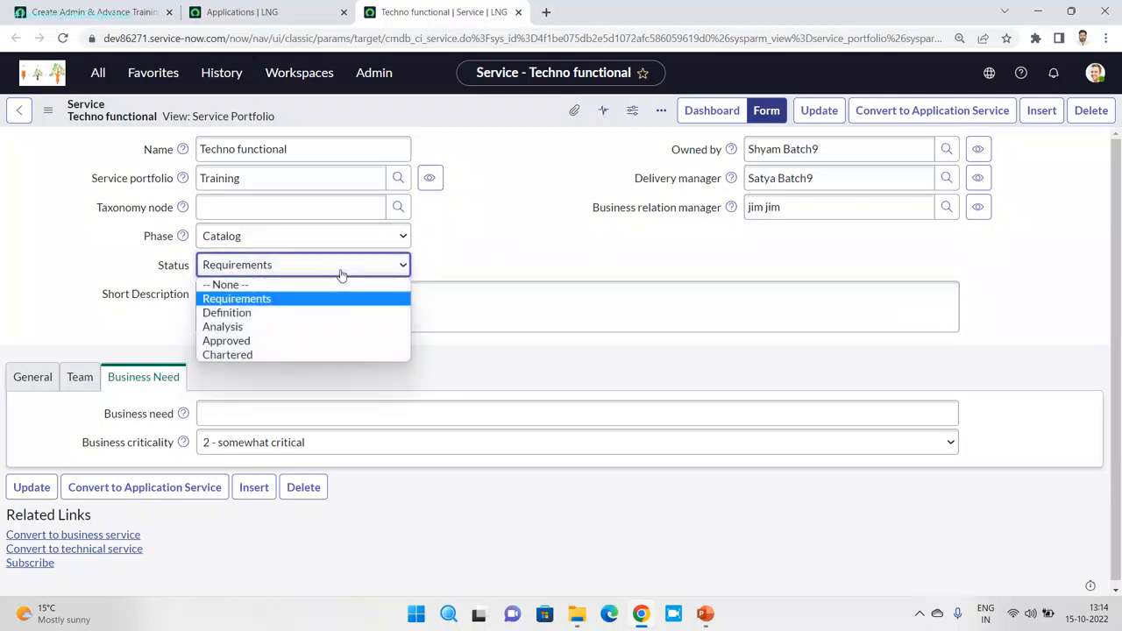
pyautogui.click(474, 250)
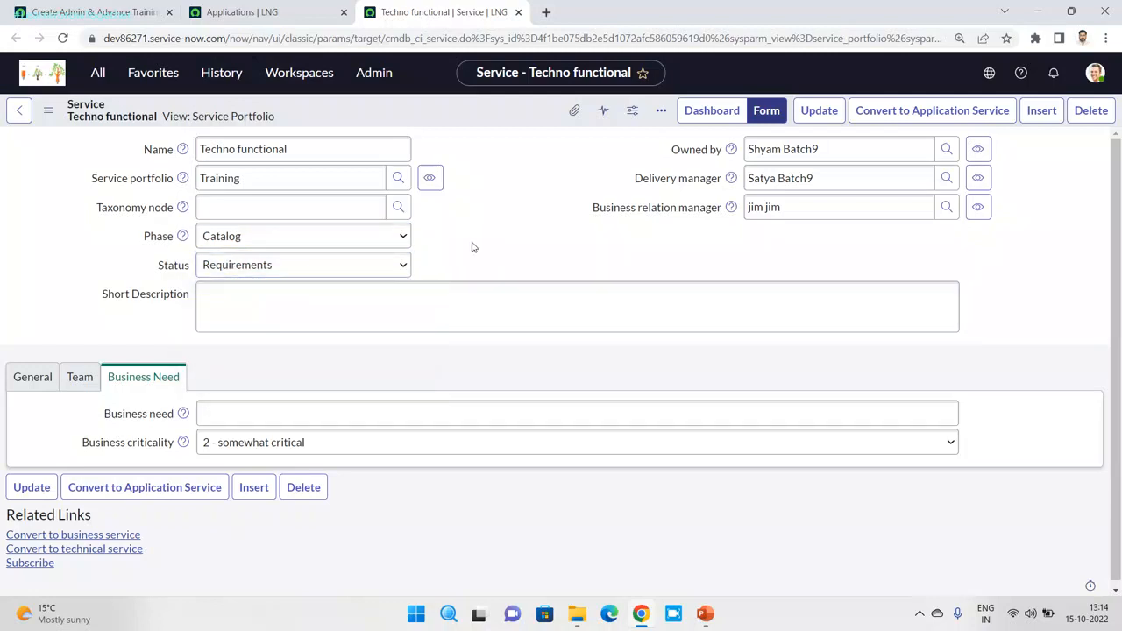
pyautogui.click(325, 250)
pyautogui.click(268, 271)
# Try to save the Techno functional service with phase Catalog and status Operational.
pyautogui.click(316, 233)
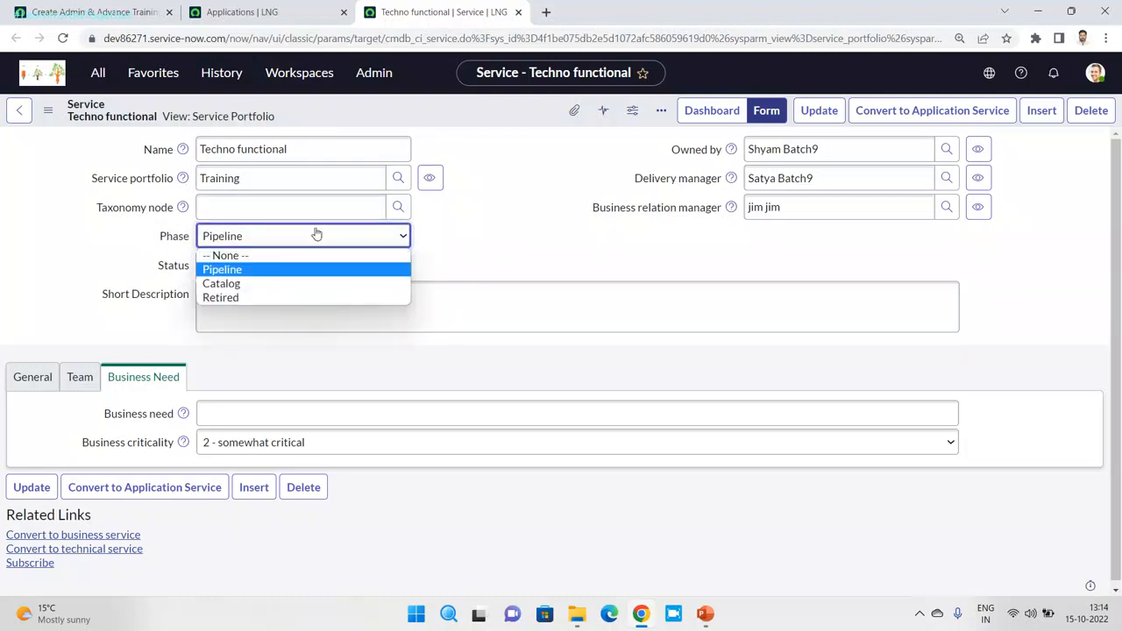
pyautogui.click(243, 283)
pyautogui.click(289, 270)
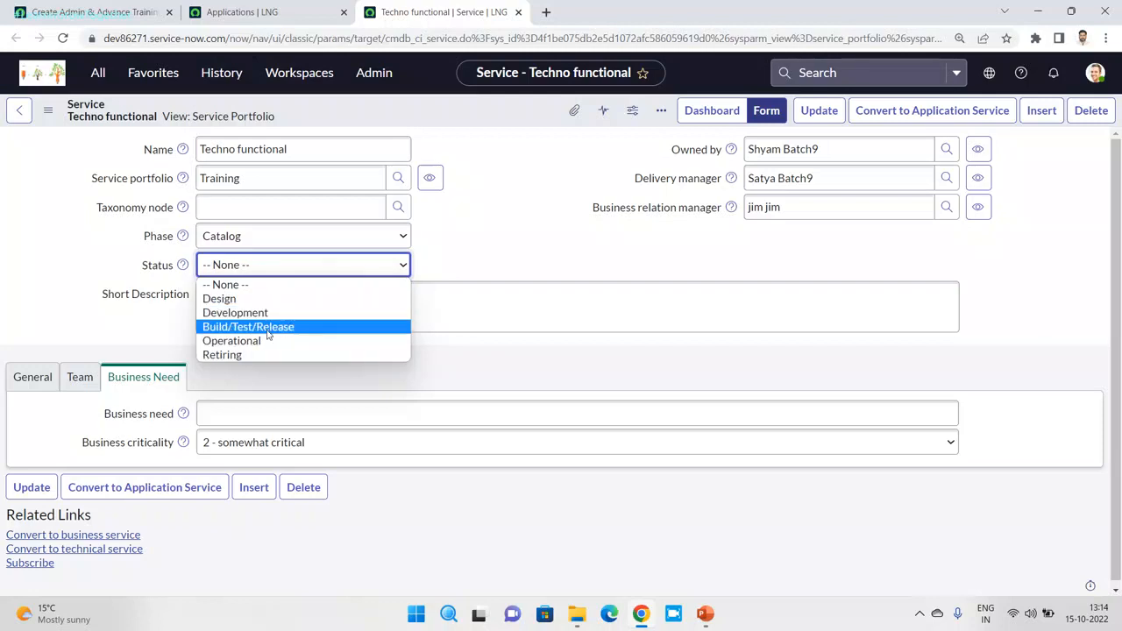
pyautogui.click(263, 341)
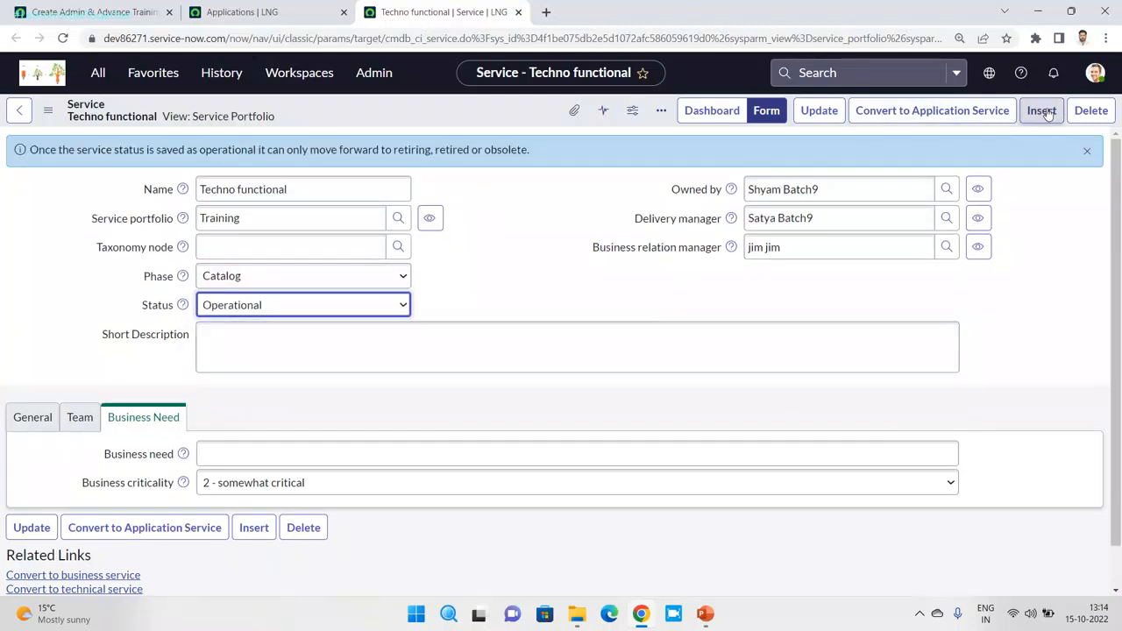
pyautogui.rightClick(494, 113)
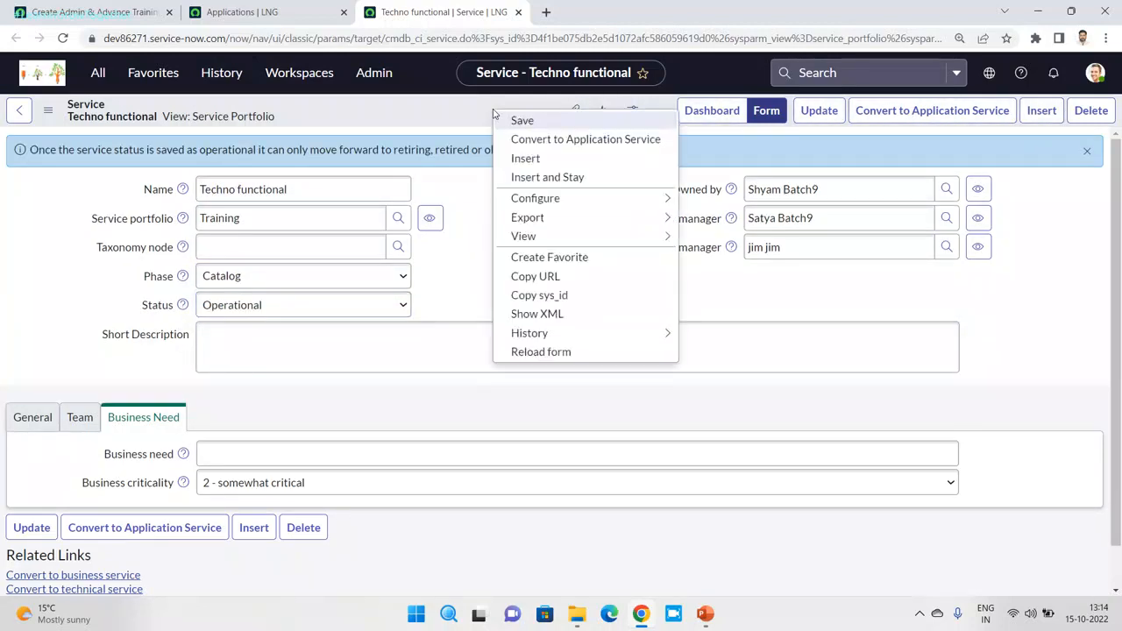
pyautogui.click(504, 121)
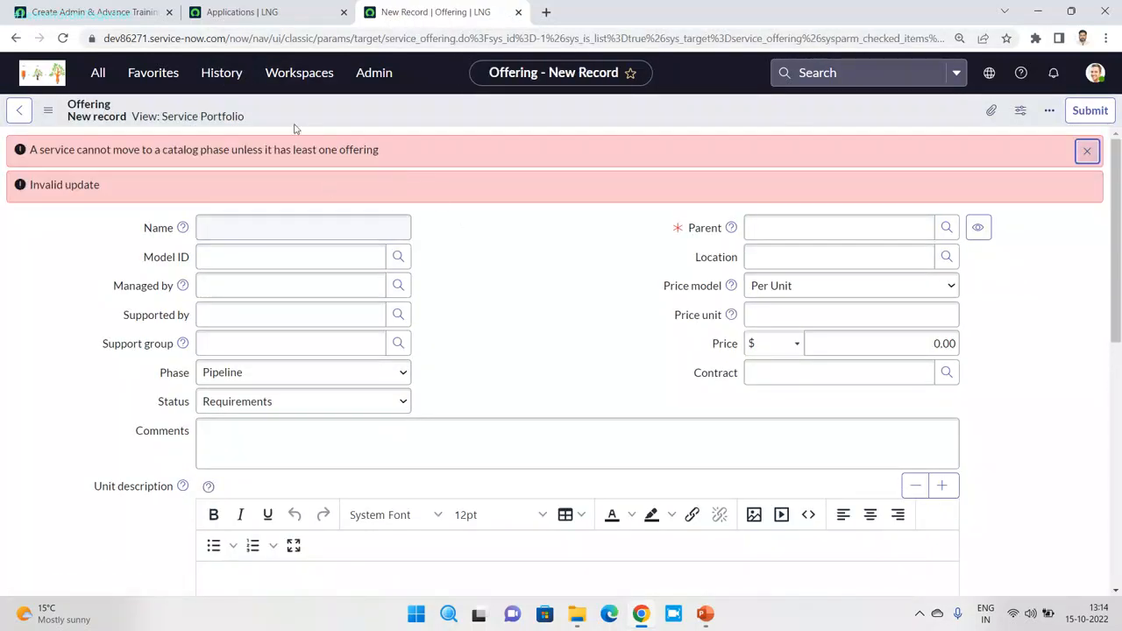
# Return to the unsaved Admin & Advance Training offering and set its phase to Pipeline and status to Requirements.
pyautogui.click(191, 12)
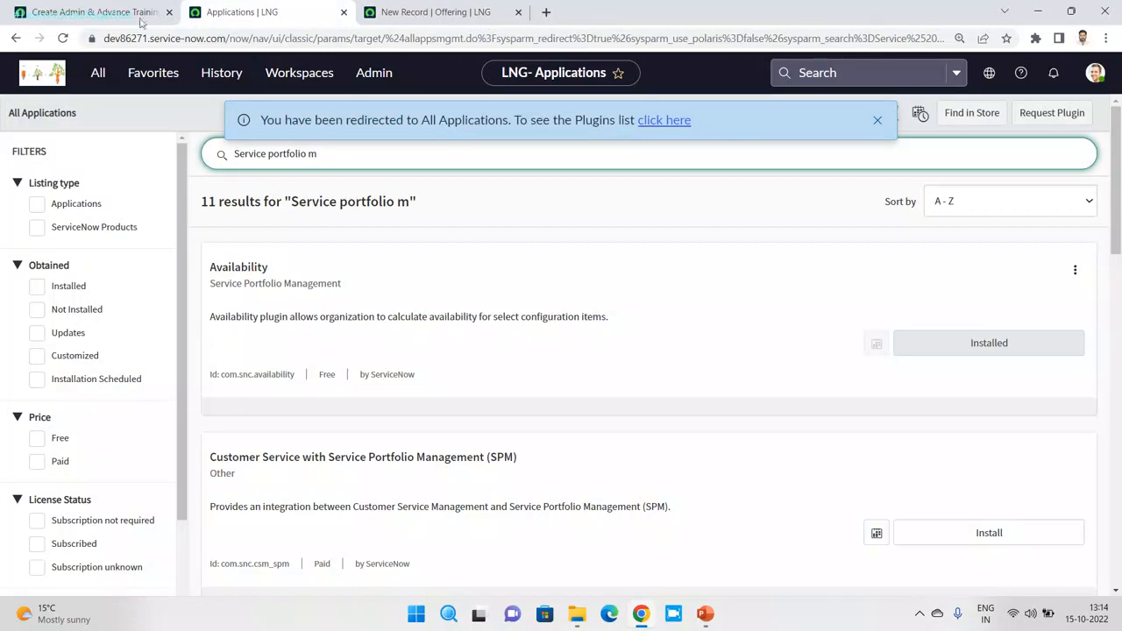
pyautogui.click(101, 12)
pyautogui.click(401, 408)
pyautogui.click(277, 442)
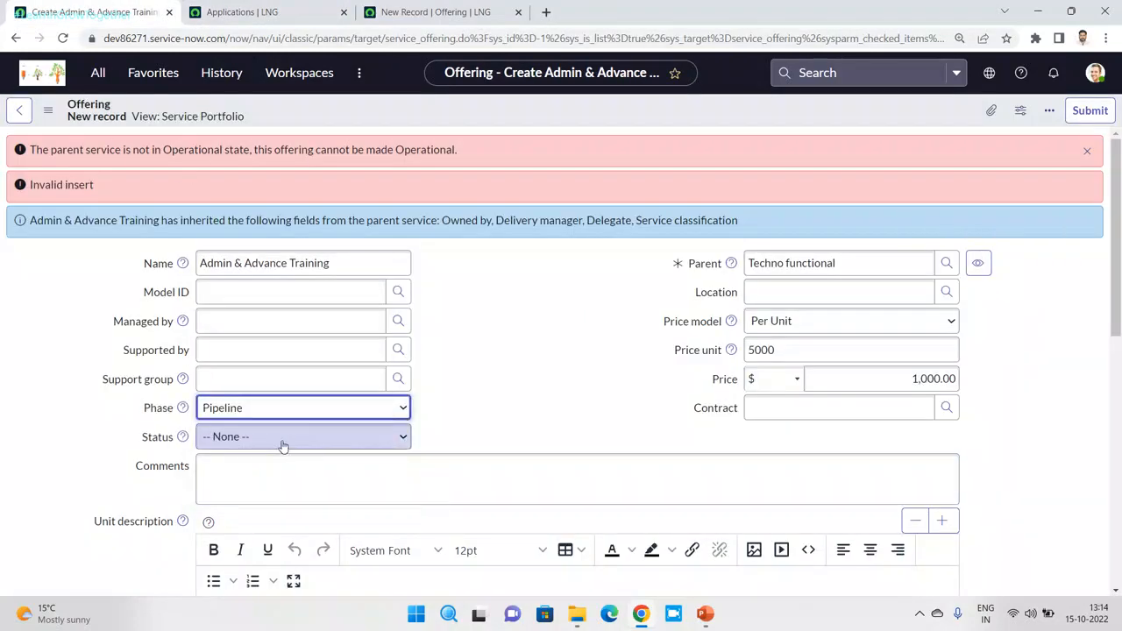
pyautogui.click(281, 443)
pyautogui.click(250, 473)
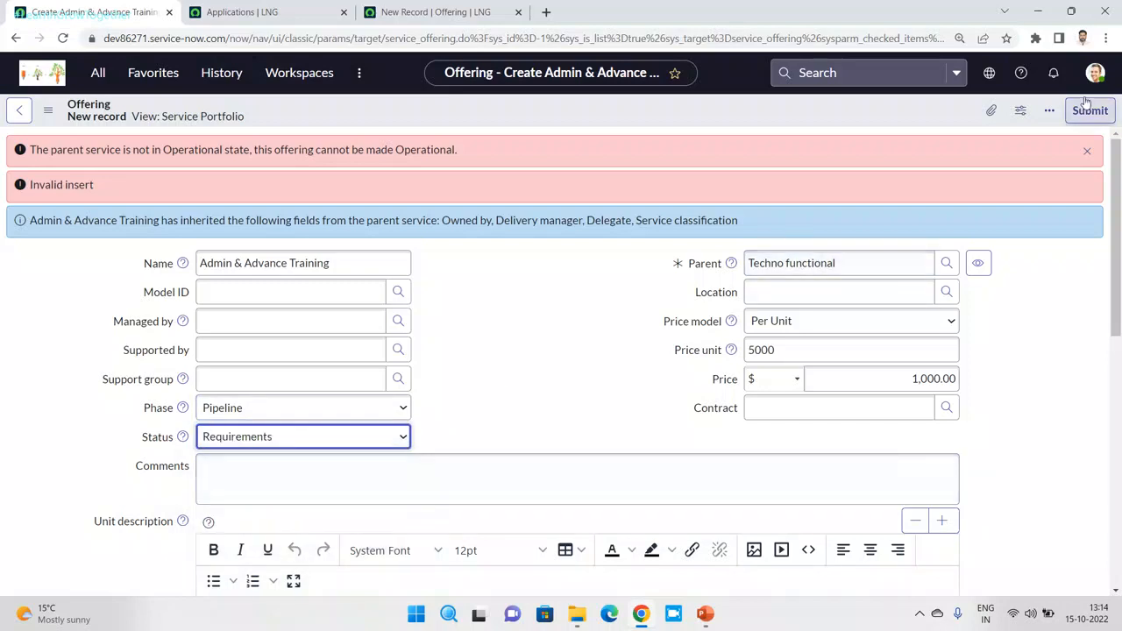
# Save the Admin & Advance Training offering with phase Pipeline and status Requirements.
pyautogui.rightClick(783, 117)
pyautogui.click(789, 123)
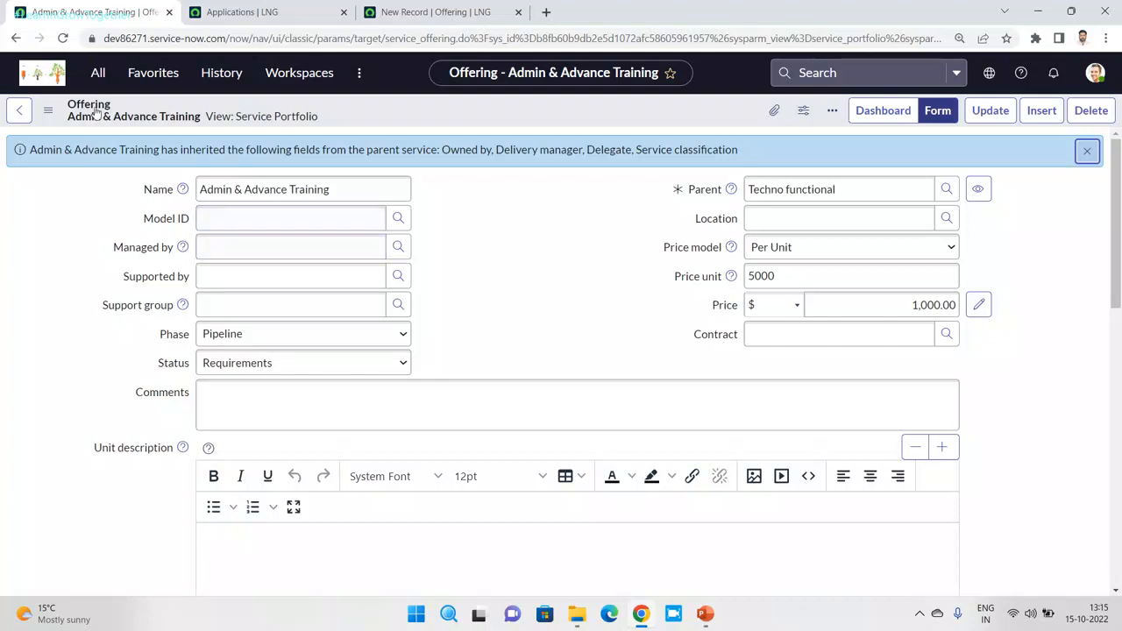
# Open the Services list in a new browser tab, close the leftover new-record tab, filter names by "*techn" and open the Techno functional service.
pyautogui.click(98, 72)
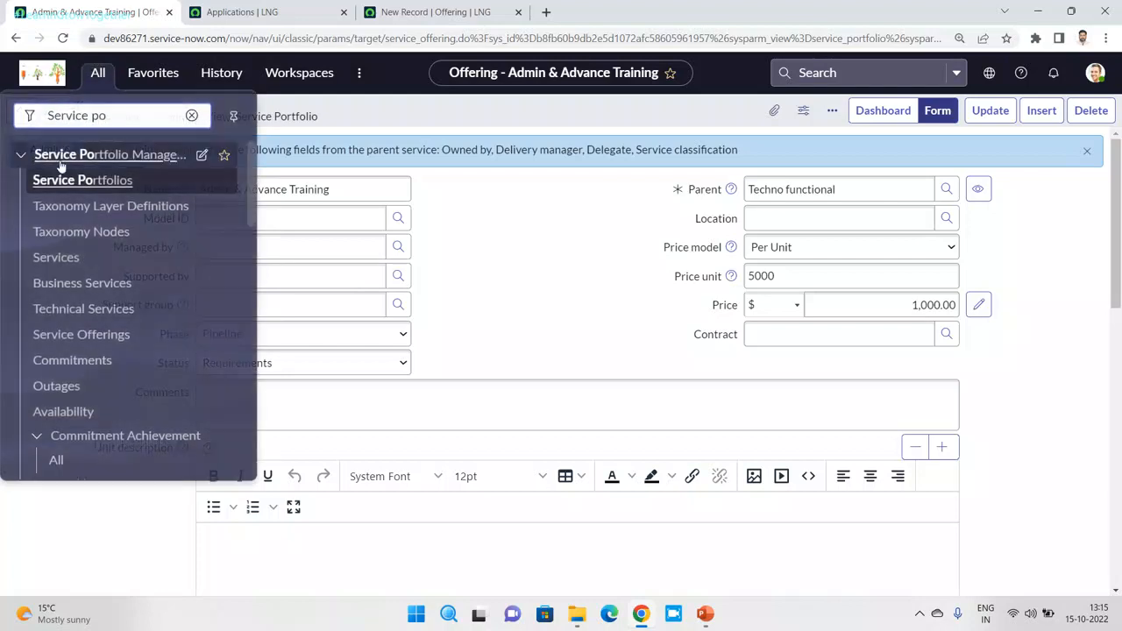
pyautogui.keyDown('ctrl'); pyautogui.click(62, 261); pyautogui.keyUp('ctrl')
pyautogui.click(518, 12)
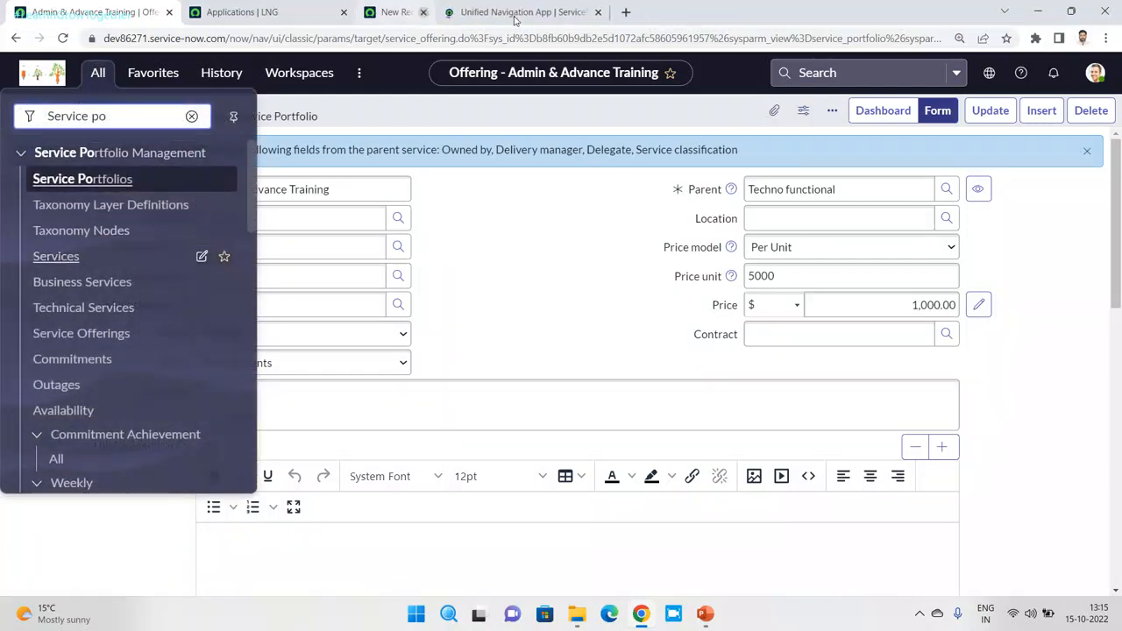
pyautogui.click(429, 17)
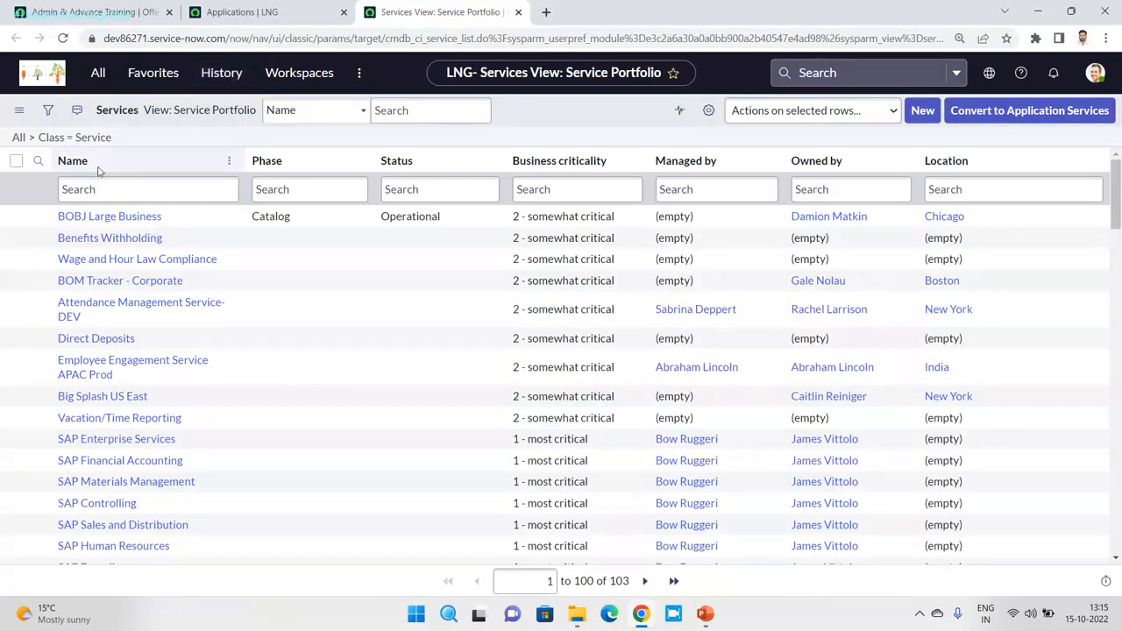
pyautogui.click(95, 189)
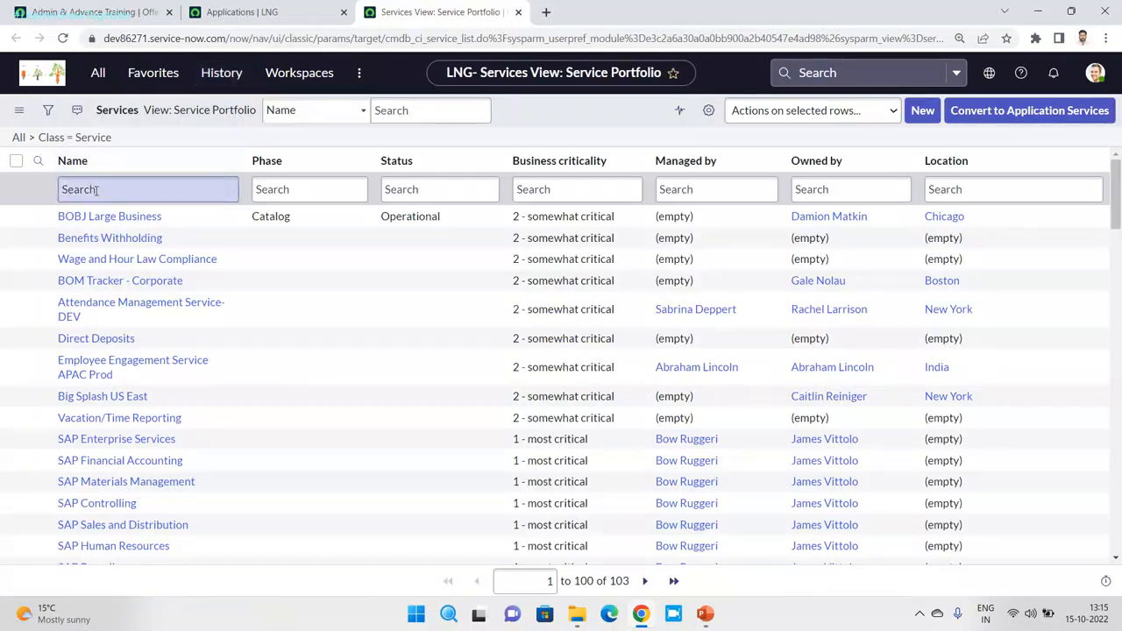
pyautogui.write('*techn')
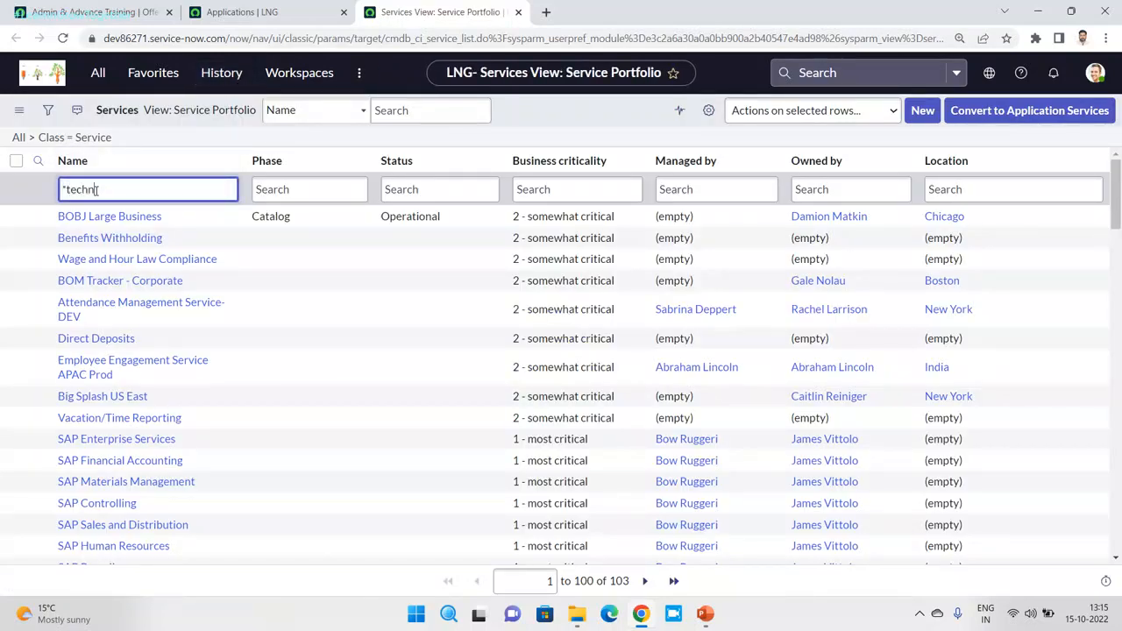
pyautogui.press('Return')
pyautogui.click(98, 218)
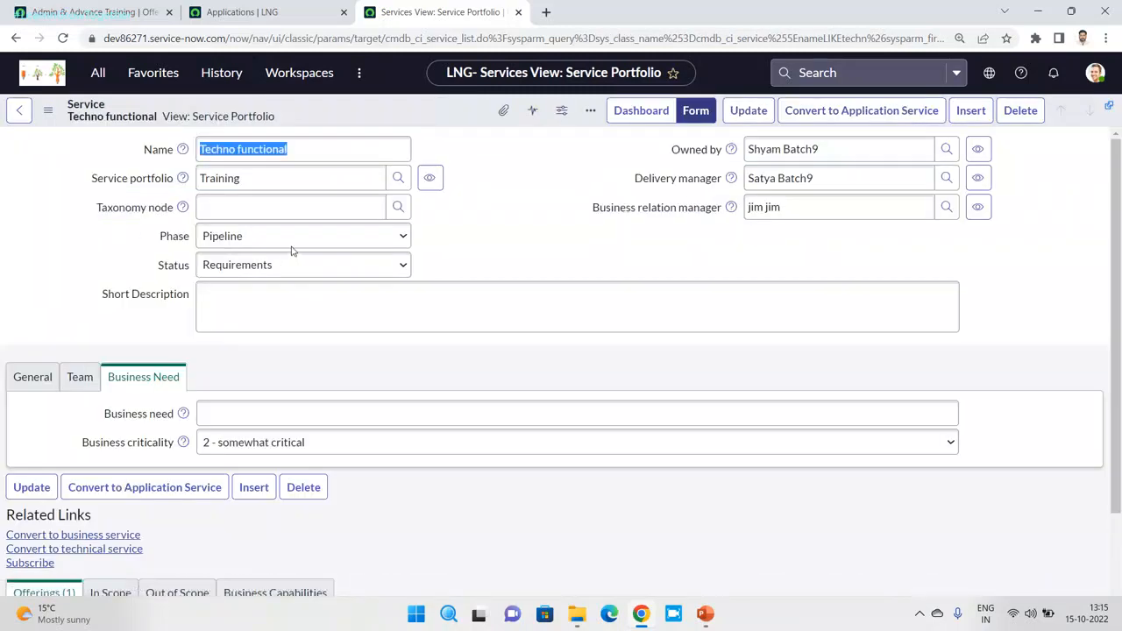
# Set the Techno functional service's phase to Catalog and status to Operational, and save the record.
pyautogui.click(306, 244)
pyautogui.click(240, 283)
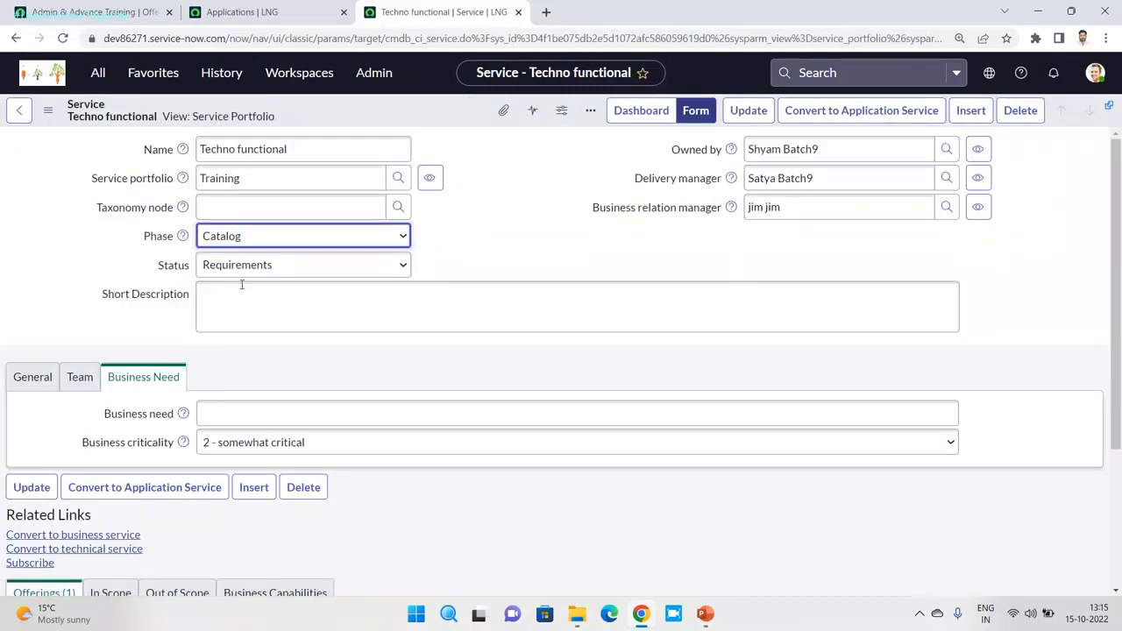
pyautogui.click(303, 273)
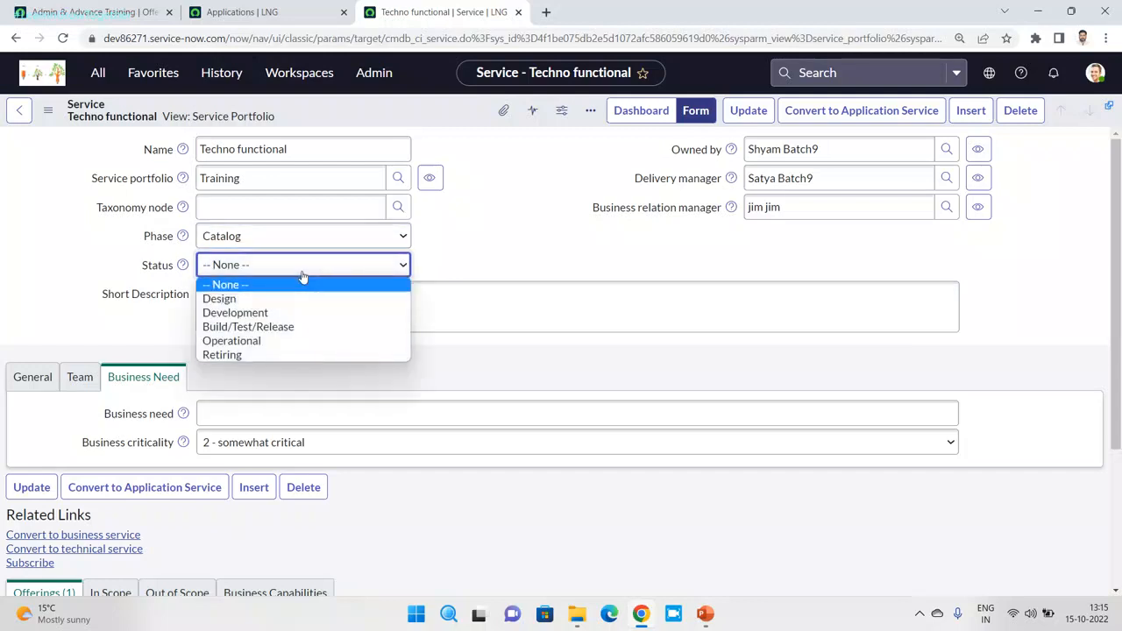
pyautogui.click(254, 339)
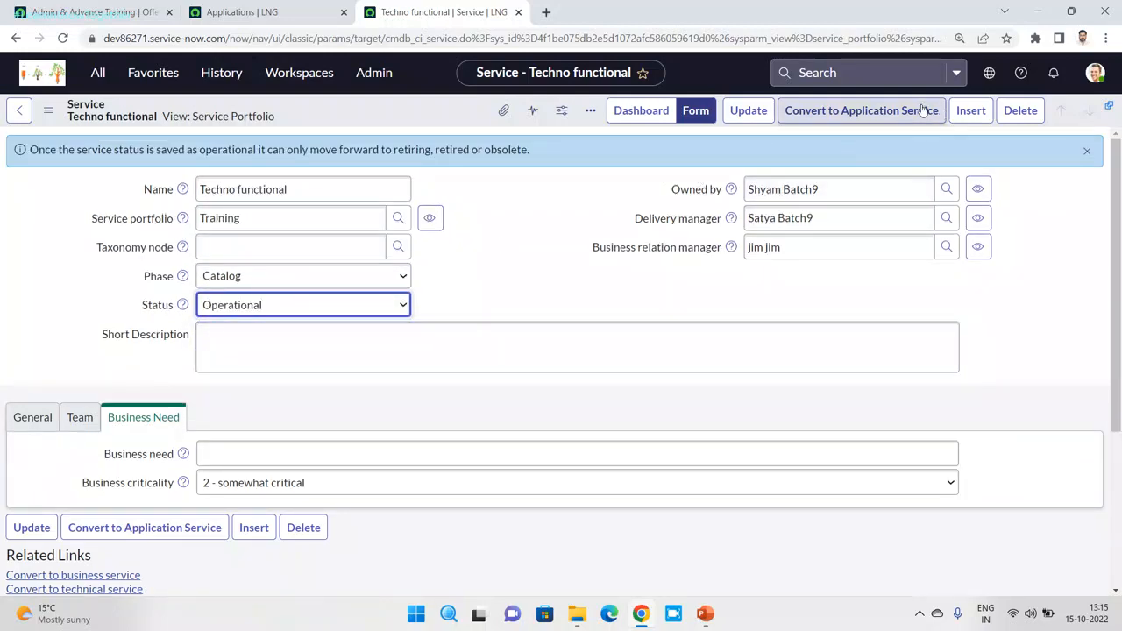
pyautogui.rightClick(388, 119)
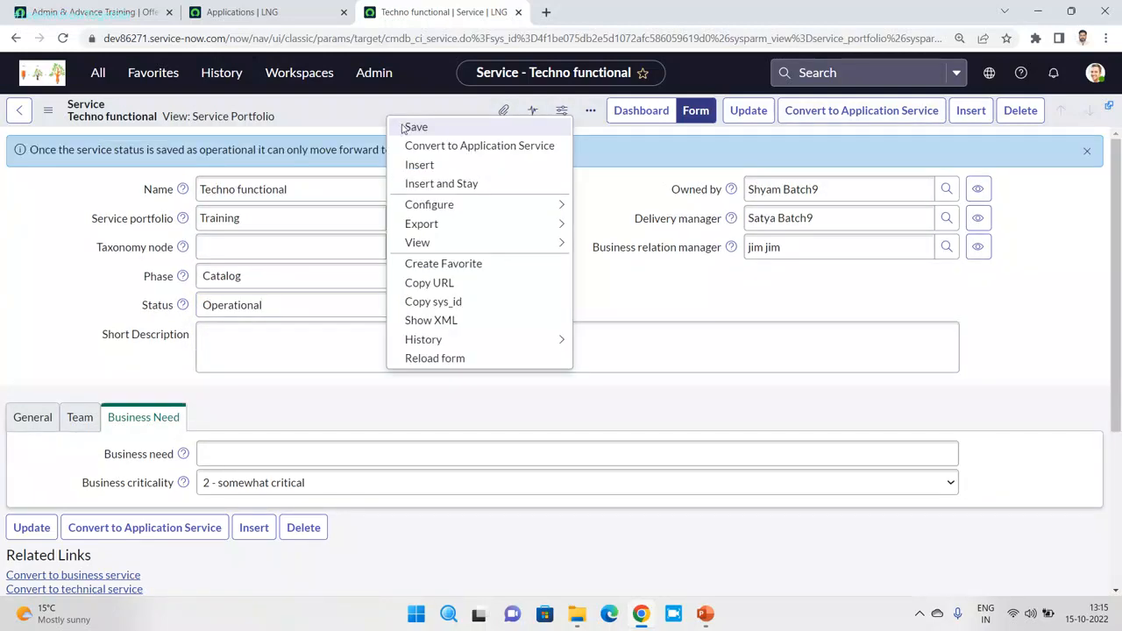
pyautogui.click(405, 125)
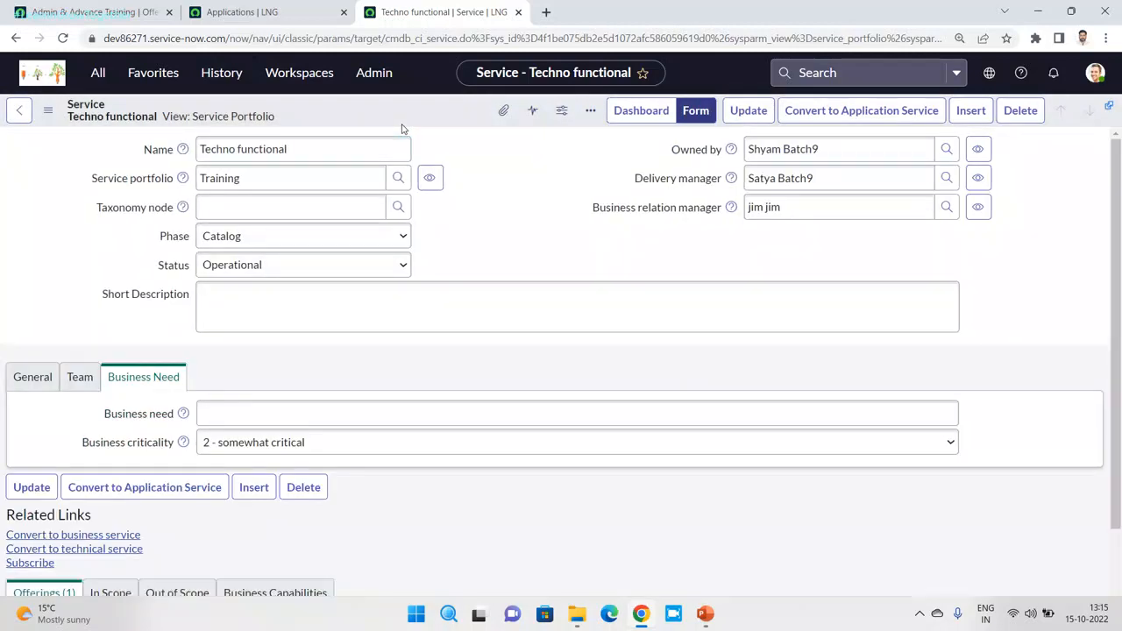
# Return to the Admin & Advance Training offering, set its phase to Catalog and status to Operational, and save it.
pyautogui.click(88, 11)
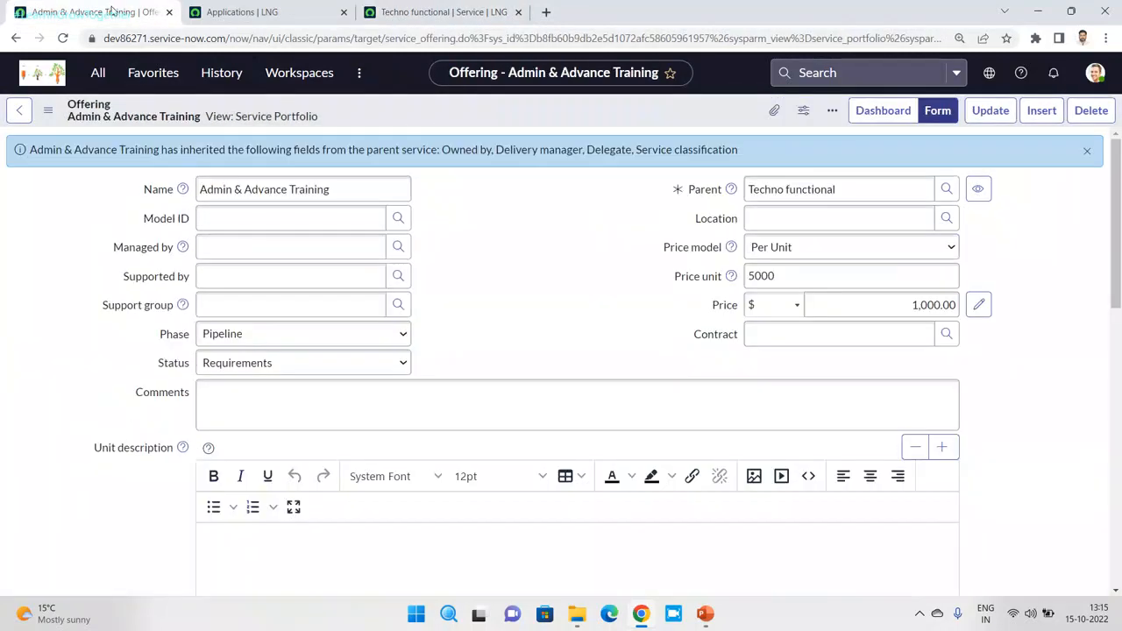
pyautogui.rightClick(406, 107)
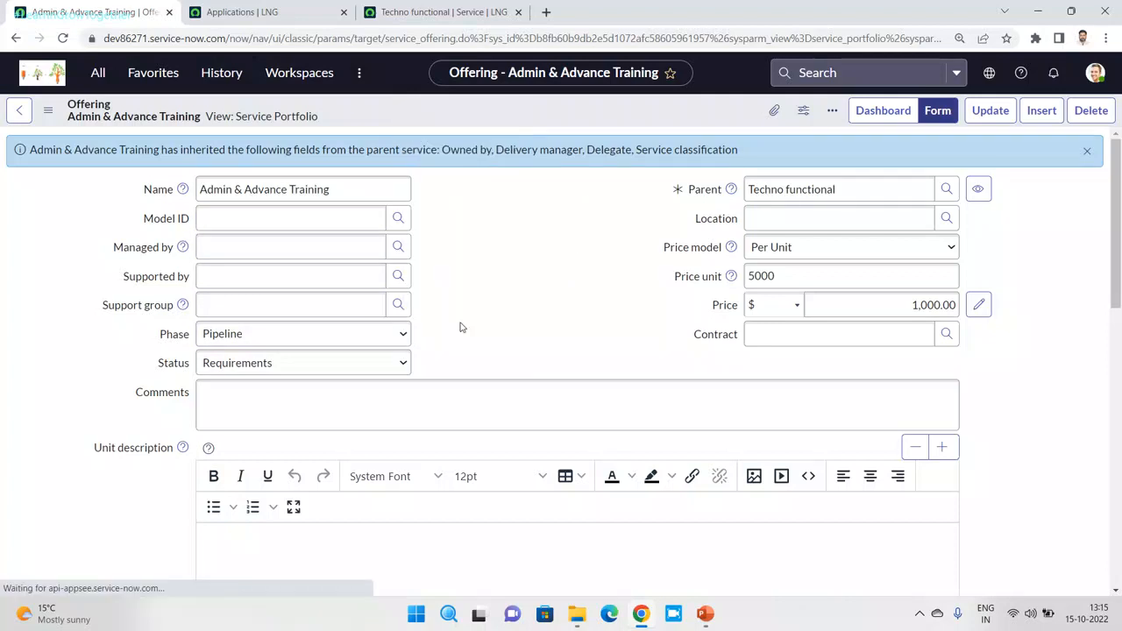
pyautogui.click(342, 295)
pyautogui.click(232, 342)
pyautogui.click(274, 325)
pyautogui.click(231, 399)
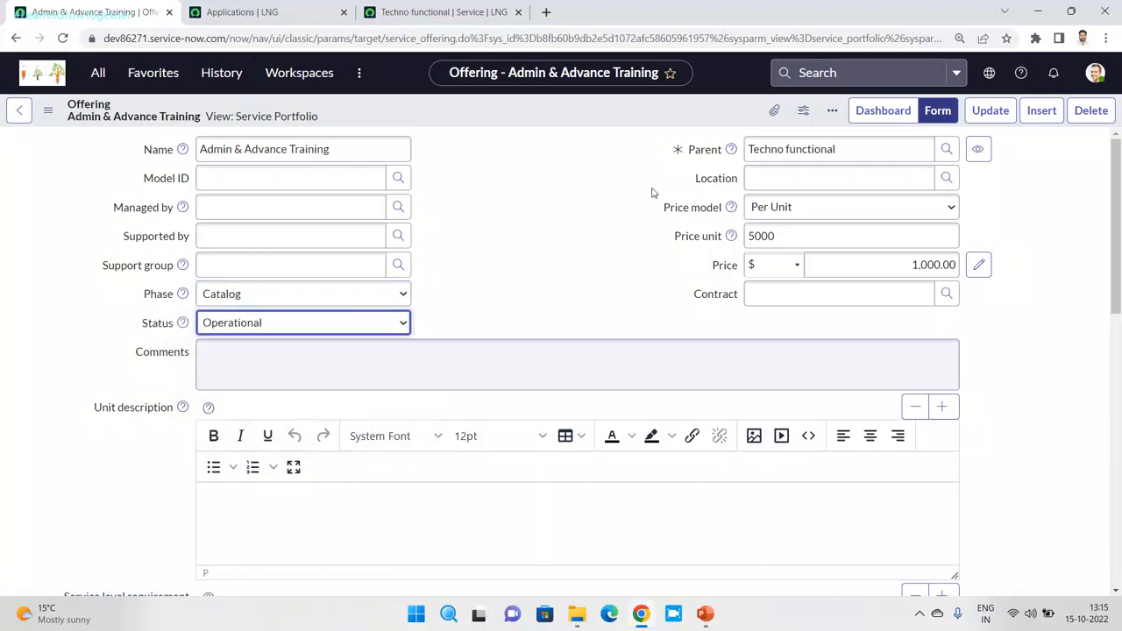
pyautogui.rightClick(658, 114)
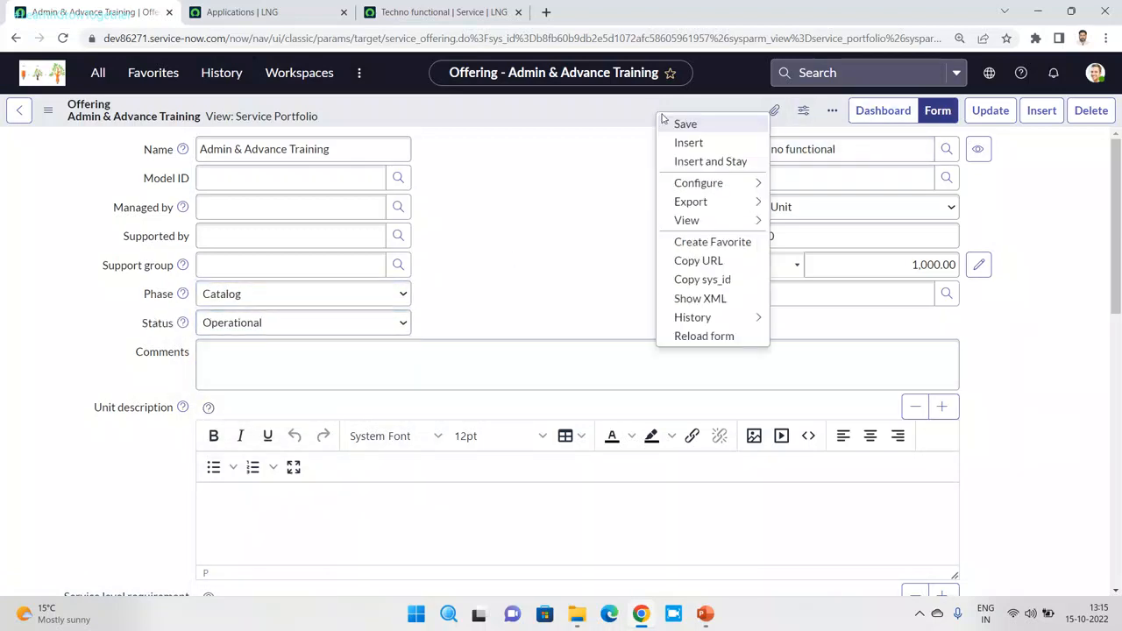
pyautogui.click(668, 128)
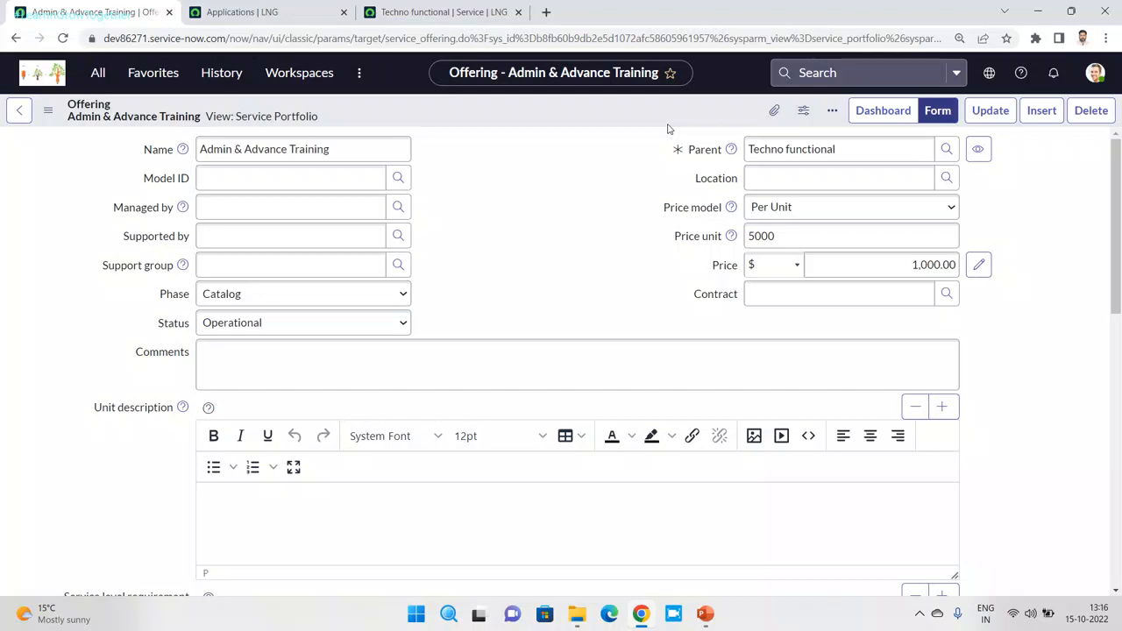
# Start a new service commitment record from the Service Portfolio Management Commitments list and name it Passing.
pyautogui.click(97, 79)
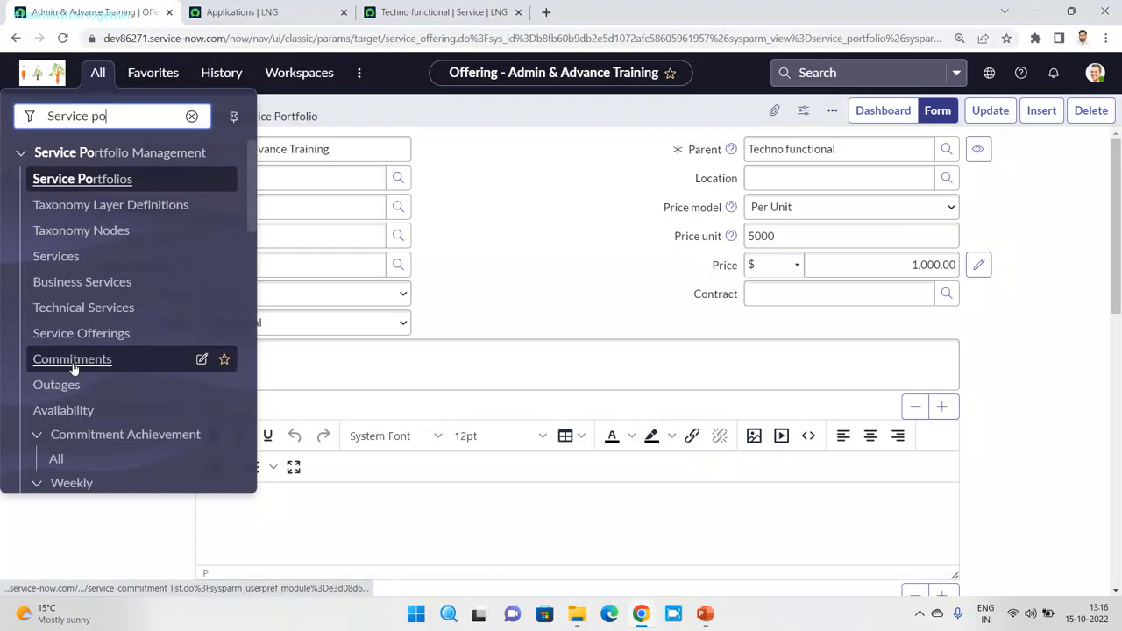
pyautogui.click(71, 359)
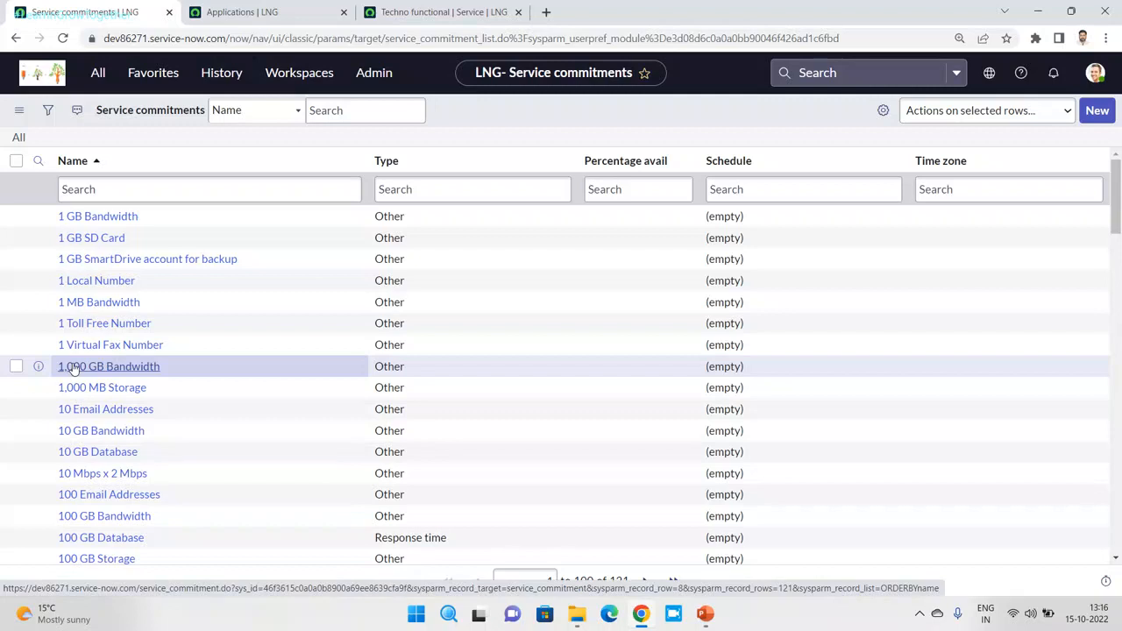
pyautogui.click(1100, 114)
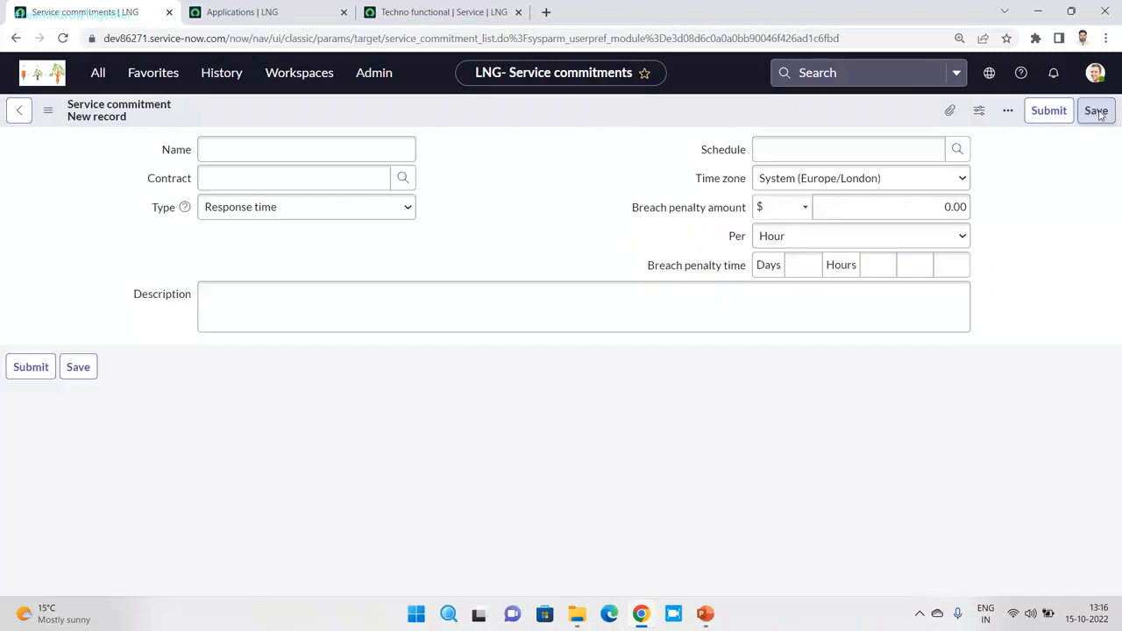
pyautogui.click(368, 146)
pyautogui.write('Paasw')
pyautogui.press('BackSpace')
pyautogui.press('BackSpace')
pyautogui.write('s')
pyautogui.press('BackSpace')
pyautogui.press('BackSpace')
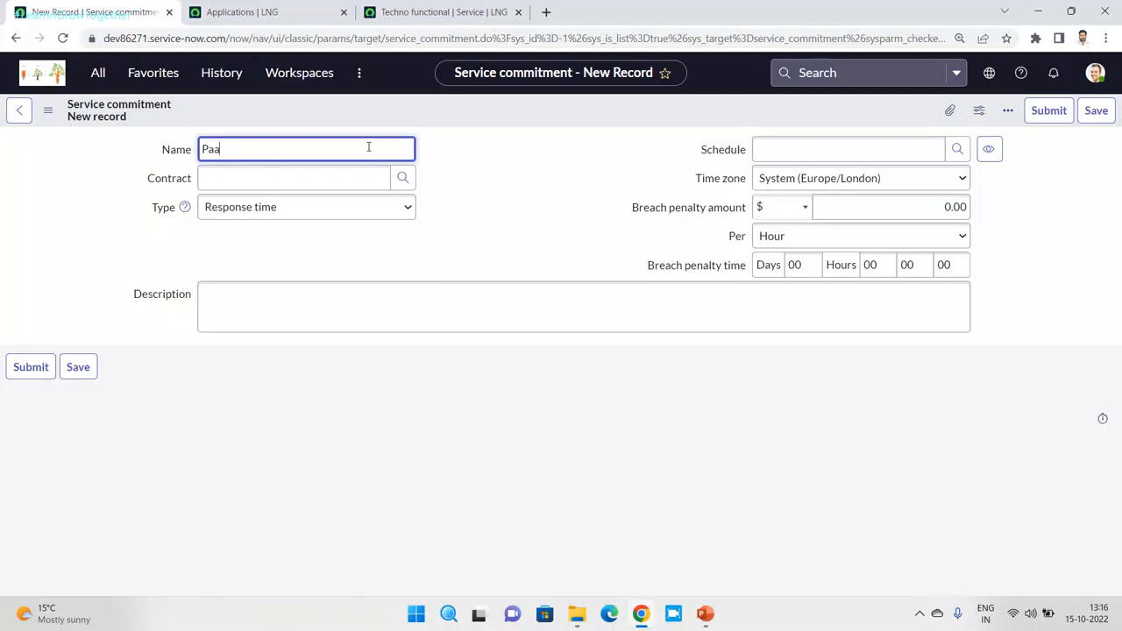
pyautogui.write('ssing  Gurantte')
pyautogui.press('BackSpace')
pyautogui.press('BackSpace')
pyautogui.press('BackSpace')
pyautogui.press('BackSpace')
pyautogui.press('BackSpace')
pyautogui.press('BackSpace')
pyautogui.press('BackSpace')
pyautogui.press('BackSpace')
pyautogui.press('BackSpace')
pyautogui.press('BackSpace')
pyautogui.press('BackSpace')
pyautogui.click(356, 175)
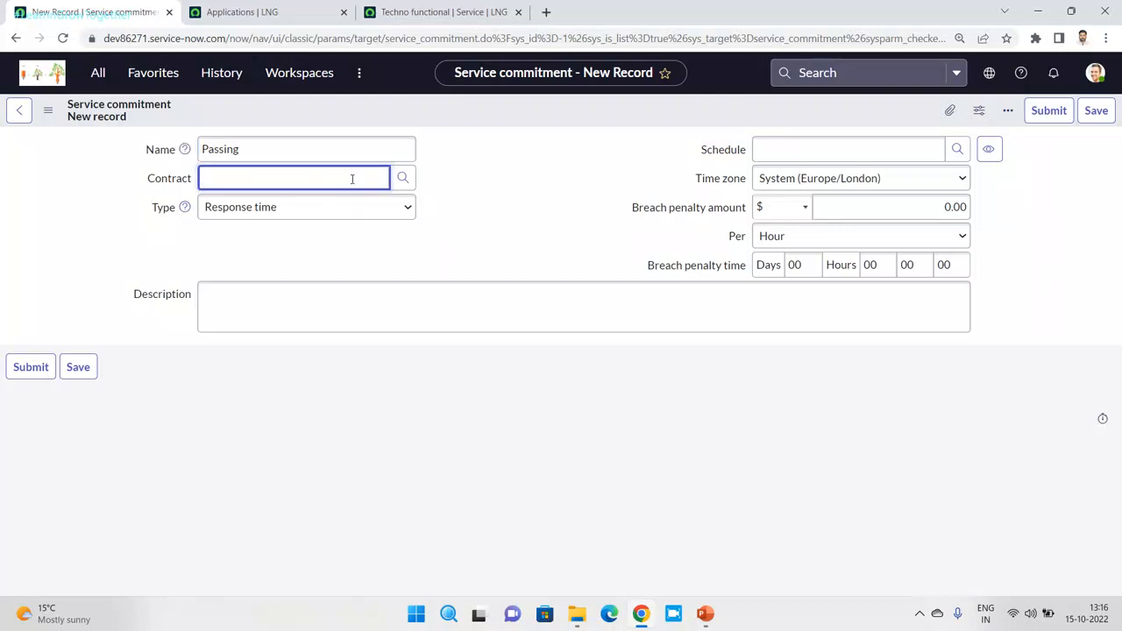
# Try the commitment types SLA, Response time, Availability, Maintenance window, Delivery, Recovery time objective and Recovery point objective, comparing the fields each one offers.
pyautogui.click(336, 217)
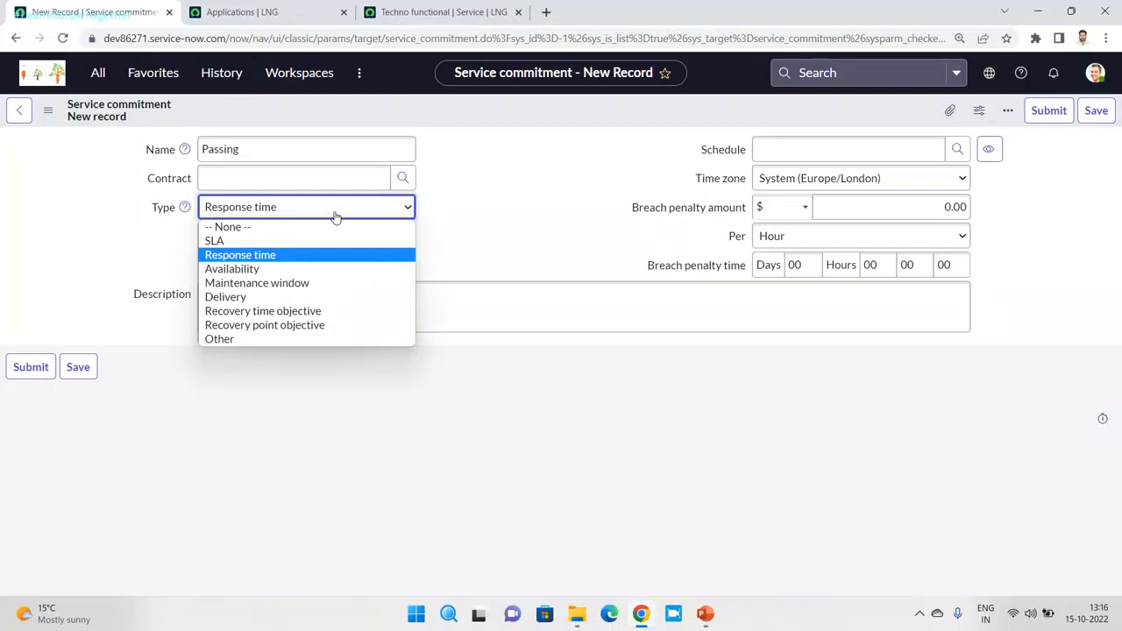
pyautogui.click(271, 239)
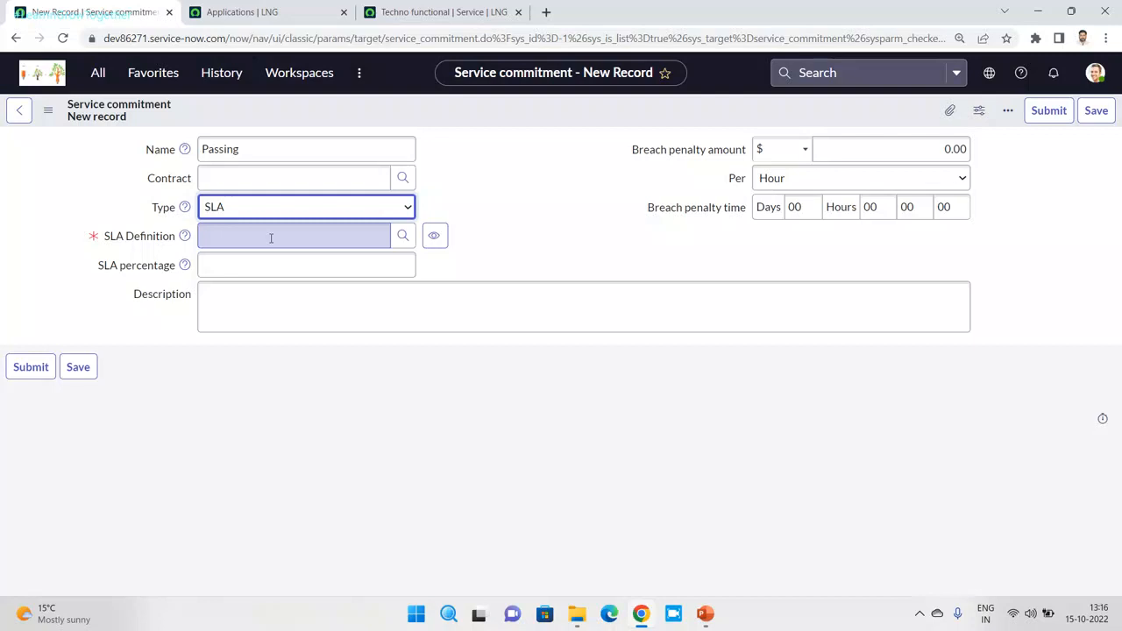
pyautogui.click(372, 231)
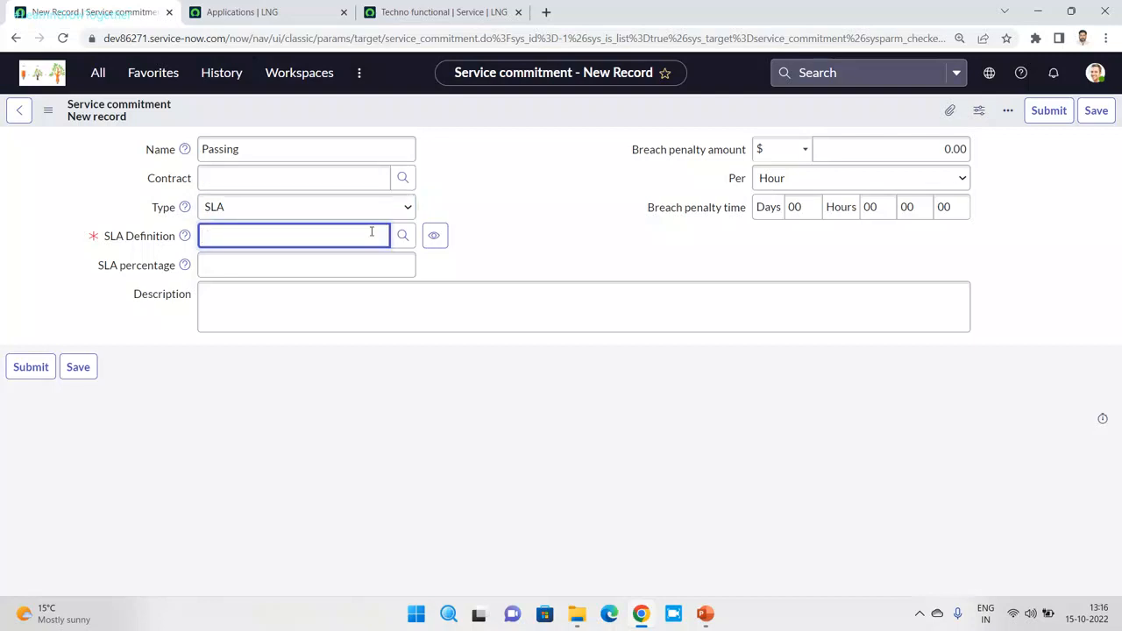
pyautogui.click(368, 212)
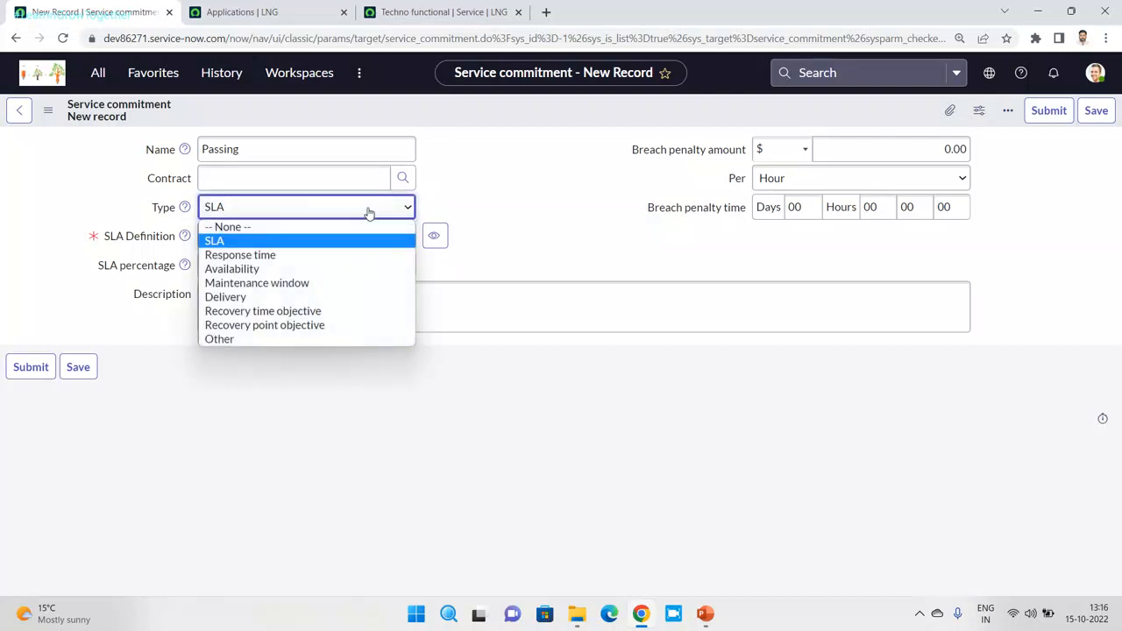
pyautogui.click(292, 255)
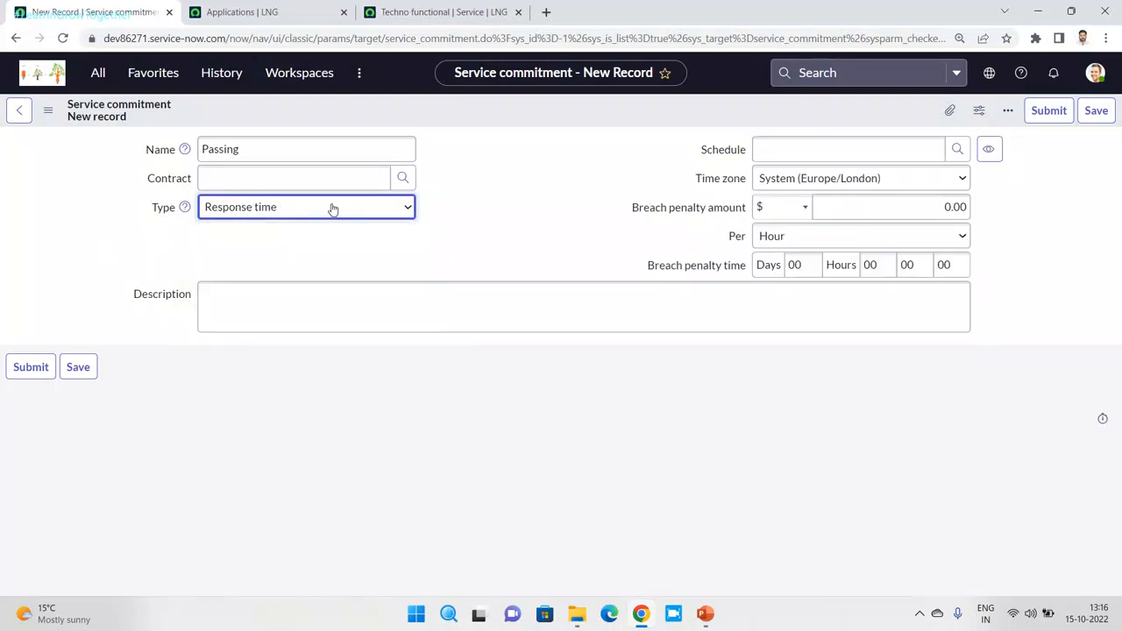
pyautogui.click(327, 207)
pyautogui.click(269, 268)
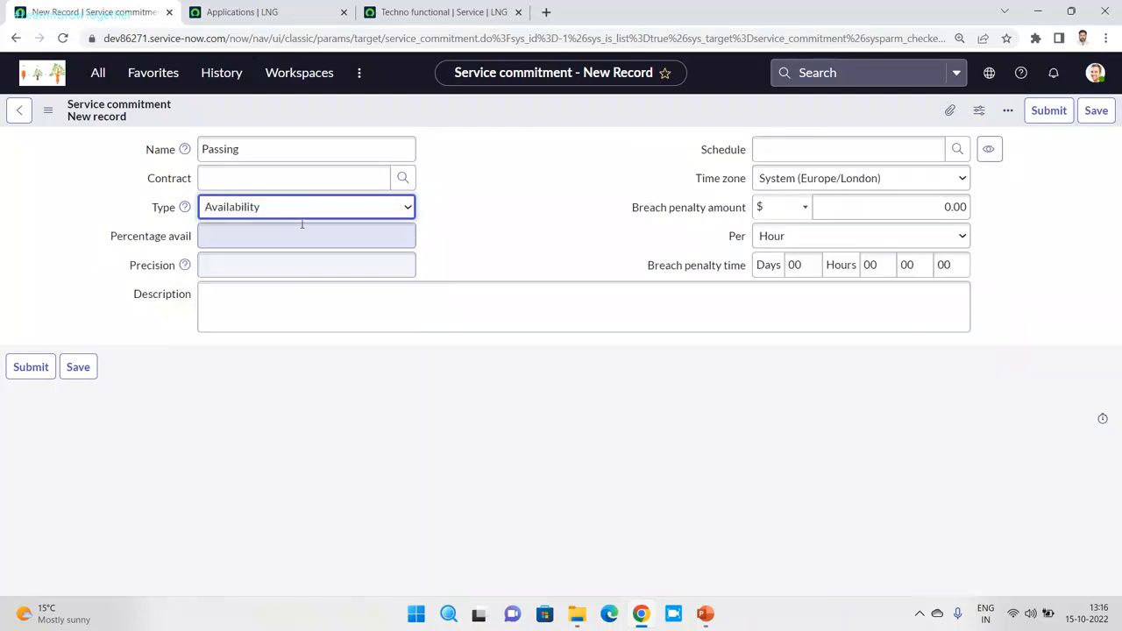
pyautogui.click(305, 210)
pyautogui.click(251, 282)
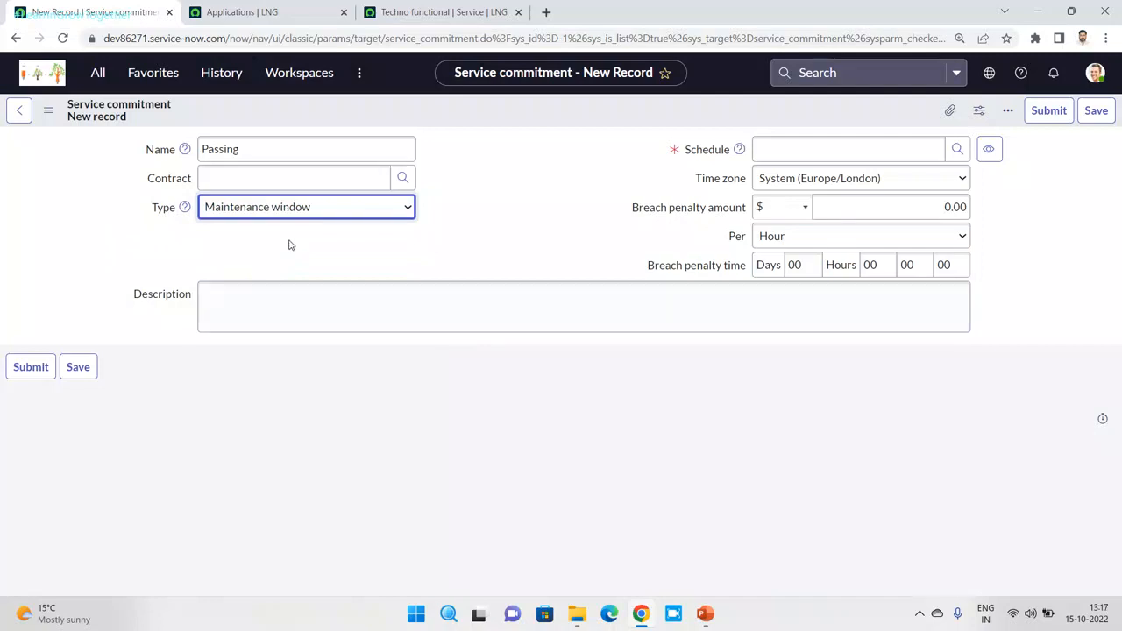
pyautogui.click(311, 207)
pyautogui.click(252, 298)
pyautogui.click(309, 212)
pyautogui.click(270, 316)
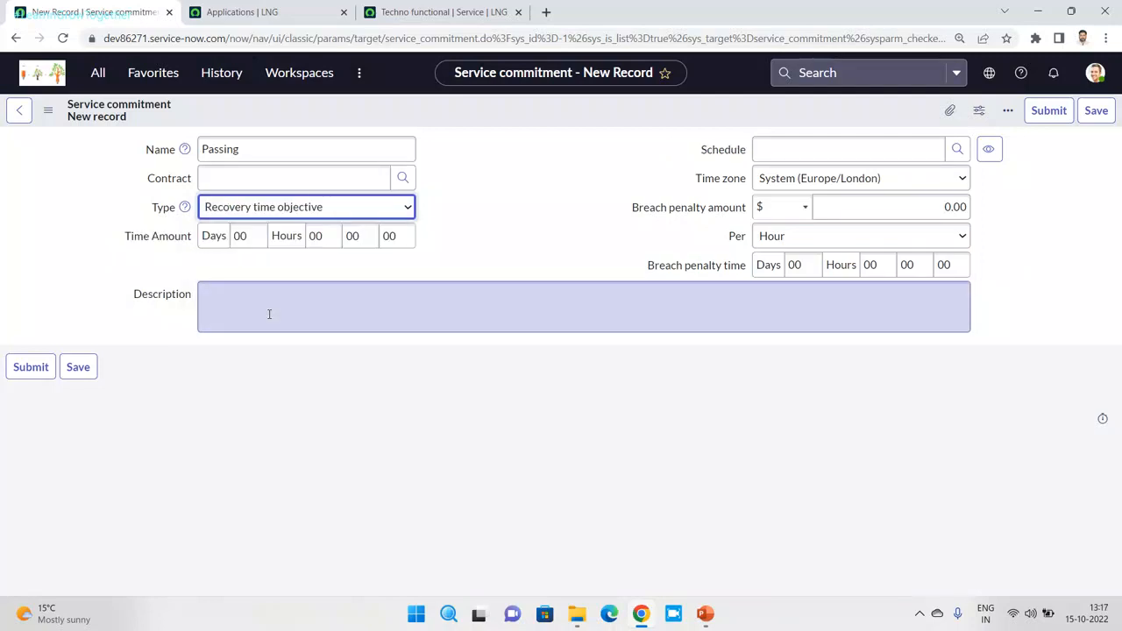
pyautogui.click(316, 208)
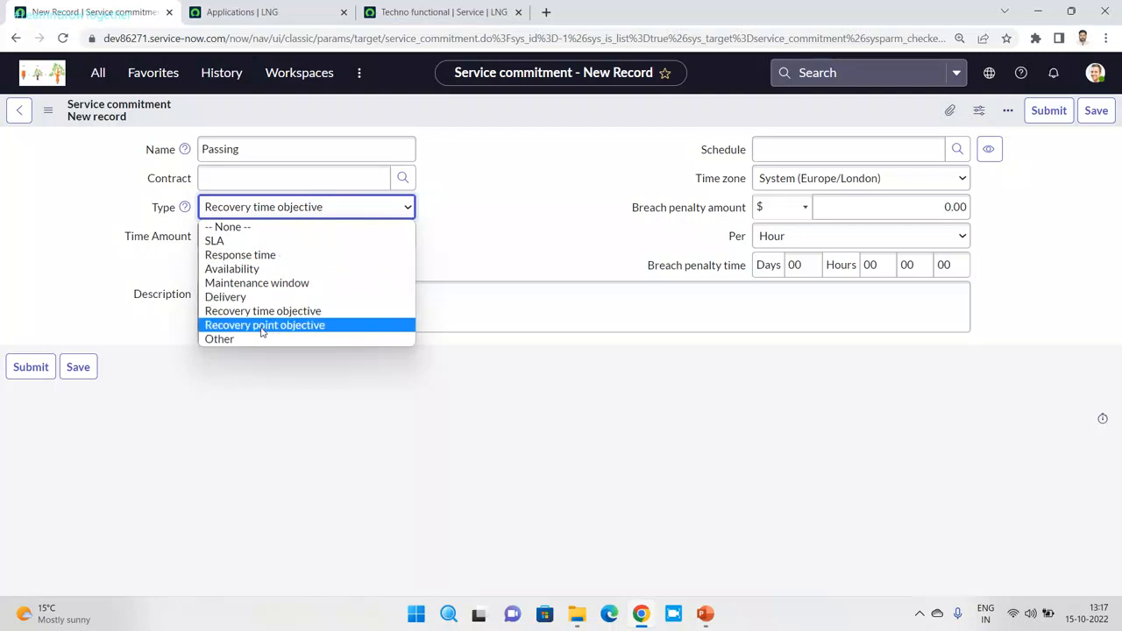
pyautogui.click(263, 325)
pyautogui.click(320, 216)
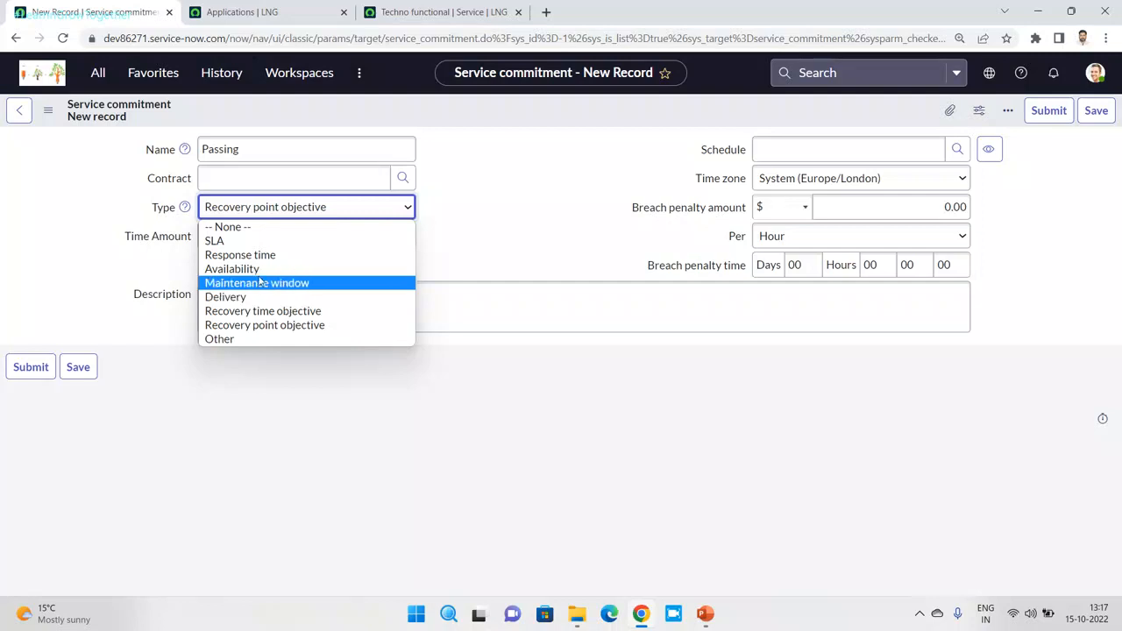
pyautogui.click(235, 242)
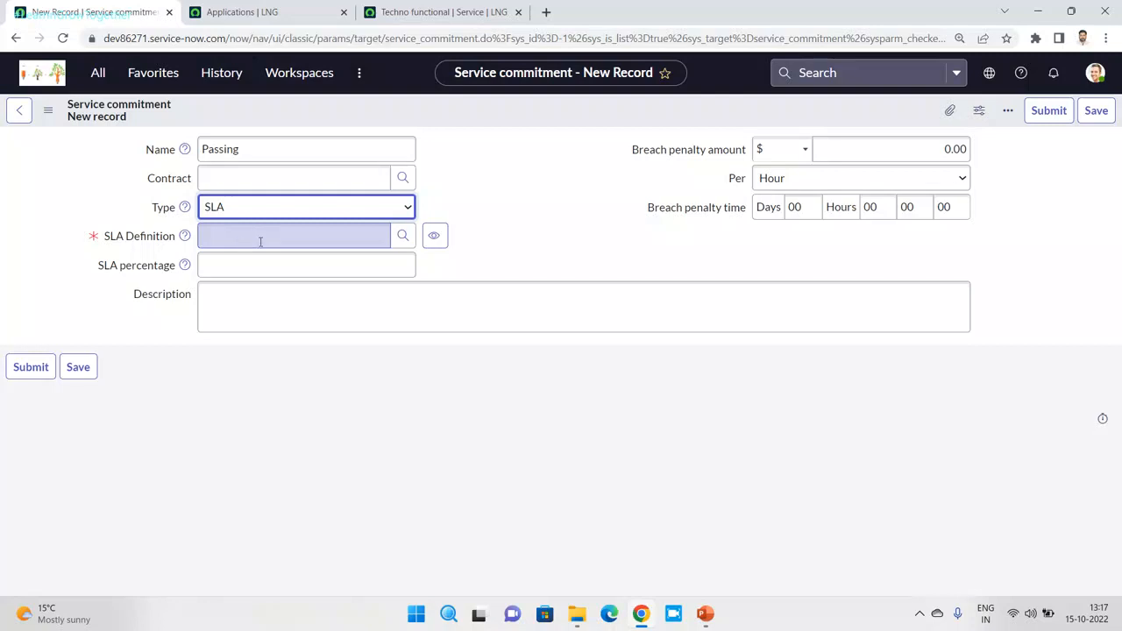
pyautogui.click(261, 241)
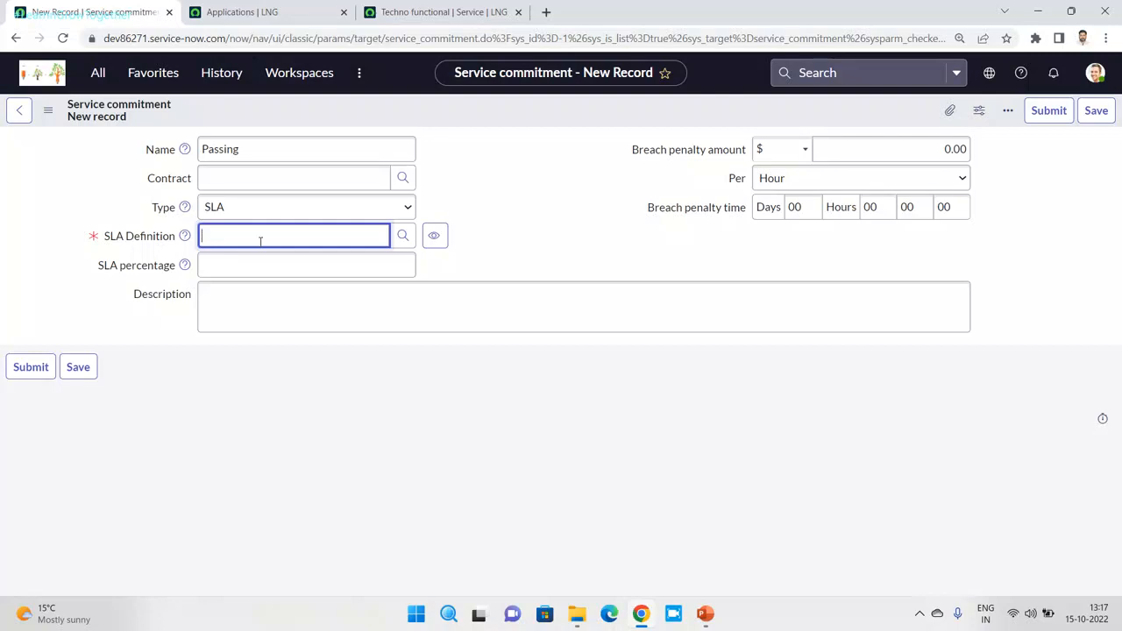
# Set the Passing commitment's type to Availability with a percentage availability of 99.
pyautogui.click(328, 206)
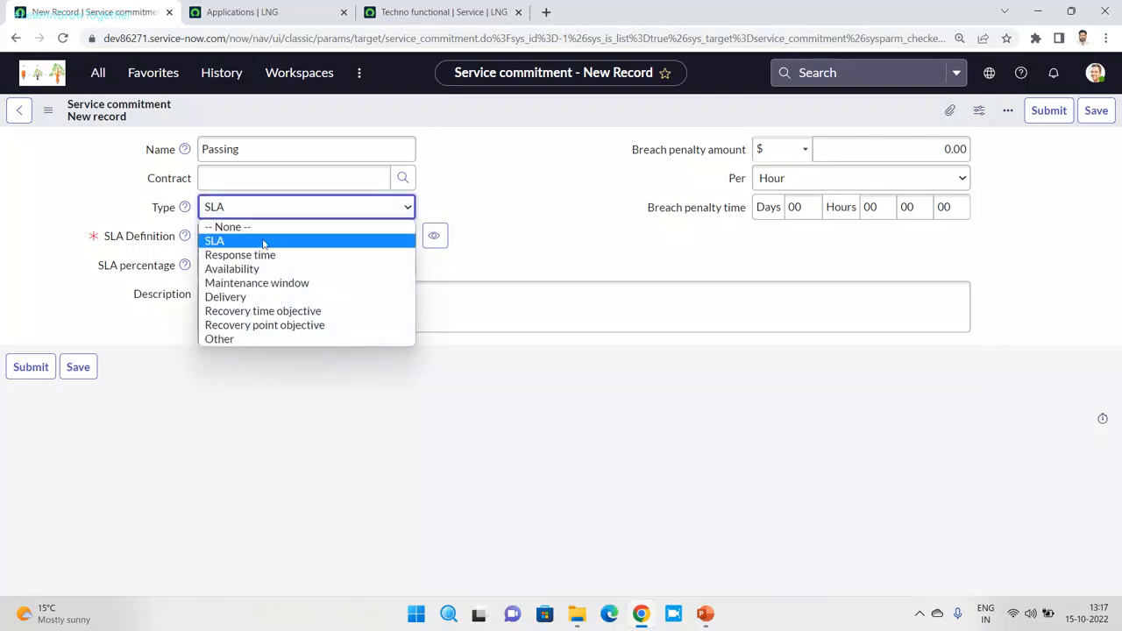
pyautogui.click(252, 269)
pyautogui.click(282, 240)
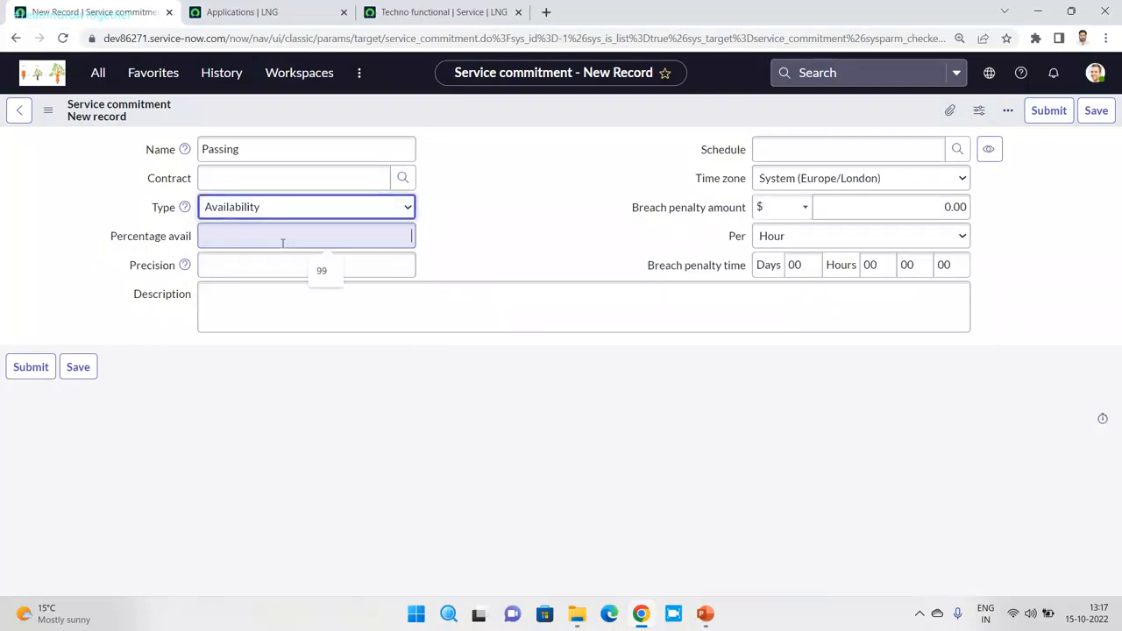
pyautogui.write('99')
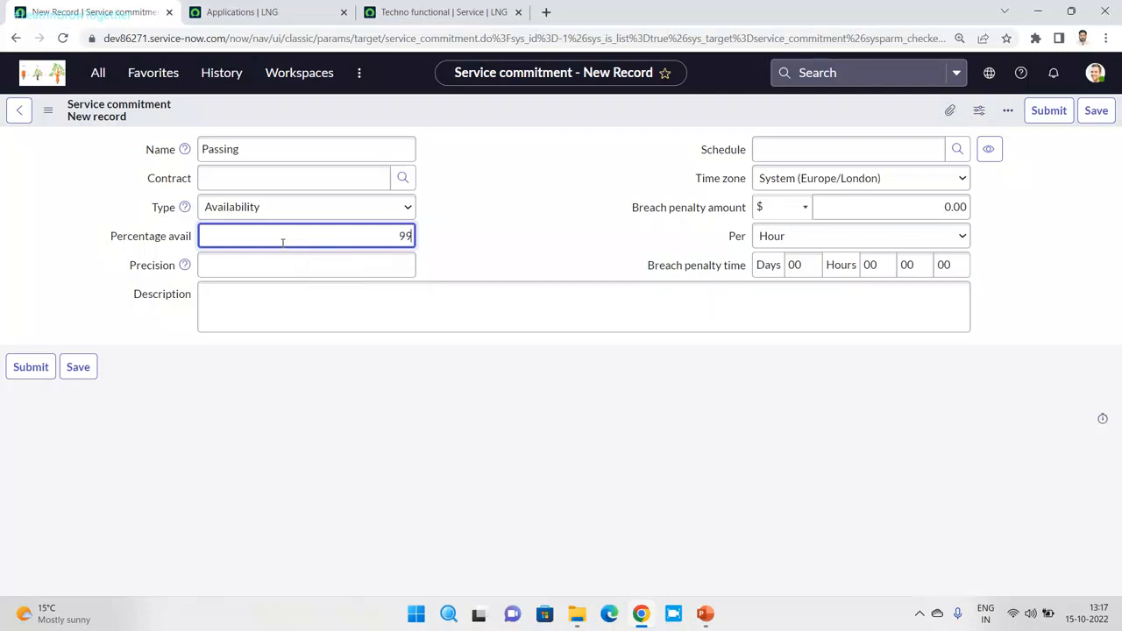
pyautogui.click(300, 265)
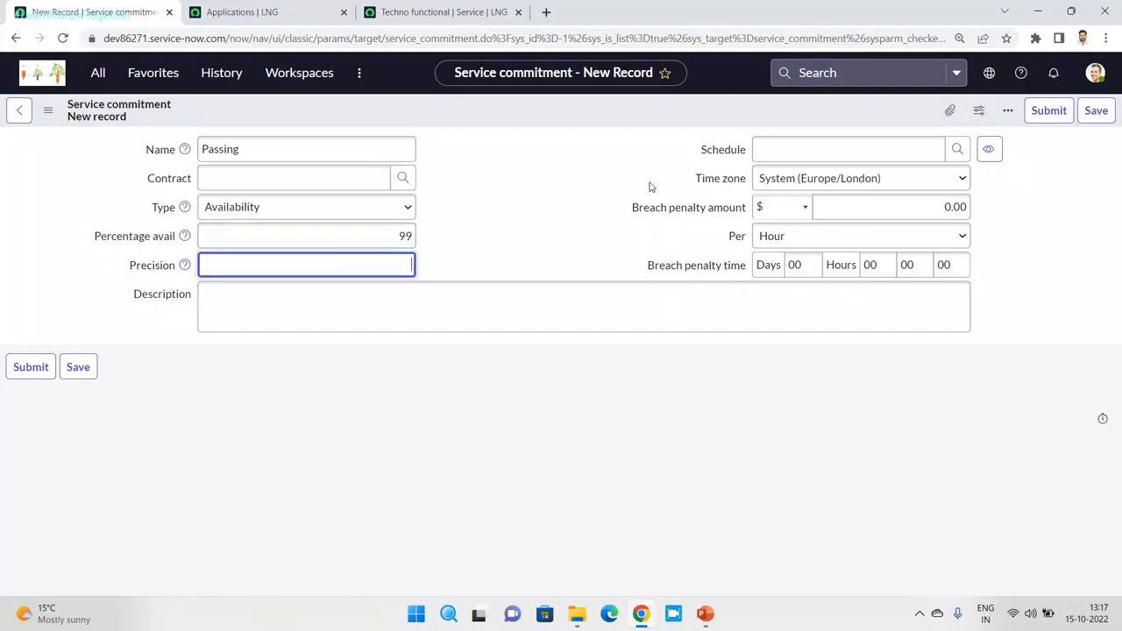
# Give the commitment the 24 x 7 schedule and a breach penalty amount of $2,000.00 per Hour.
pyautogui.click(888, 147)
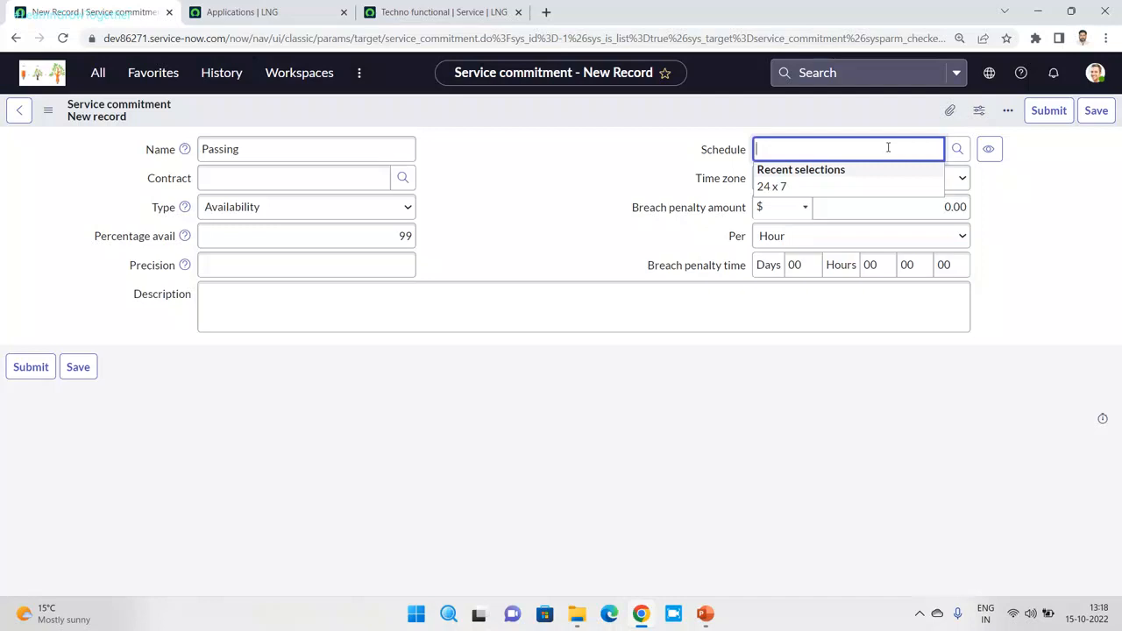
pyautogui.click(775, 186)
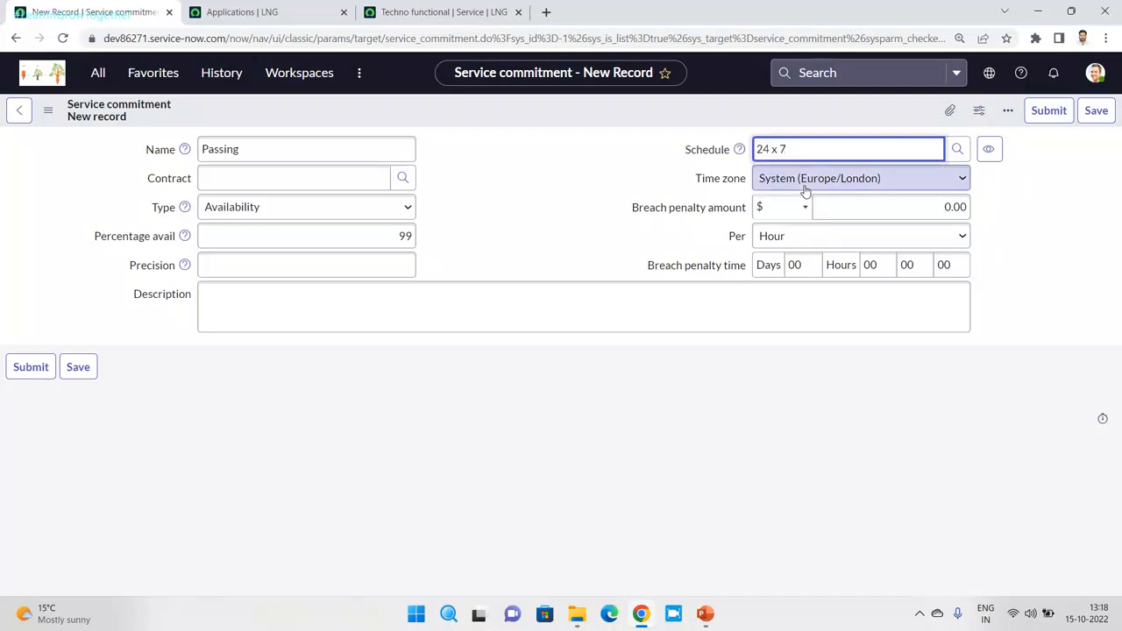
pyautogui.click(881, 208)
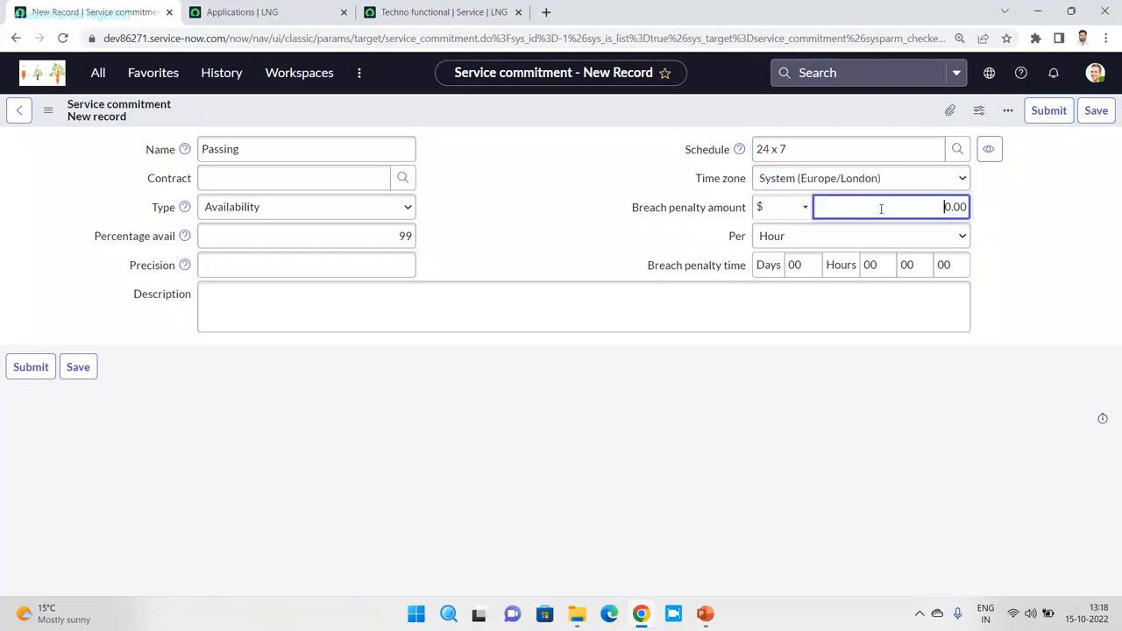
pyautogui.write('200')
pyautogui.click(896, 239)
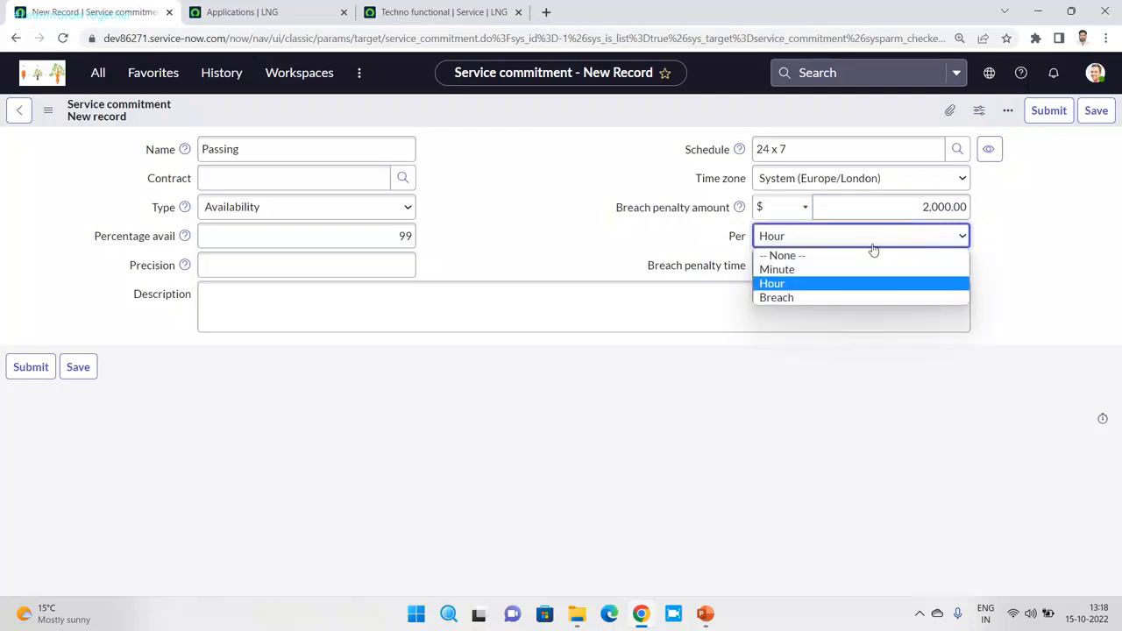
pyautogui.click(825, 285)
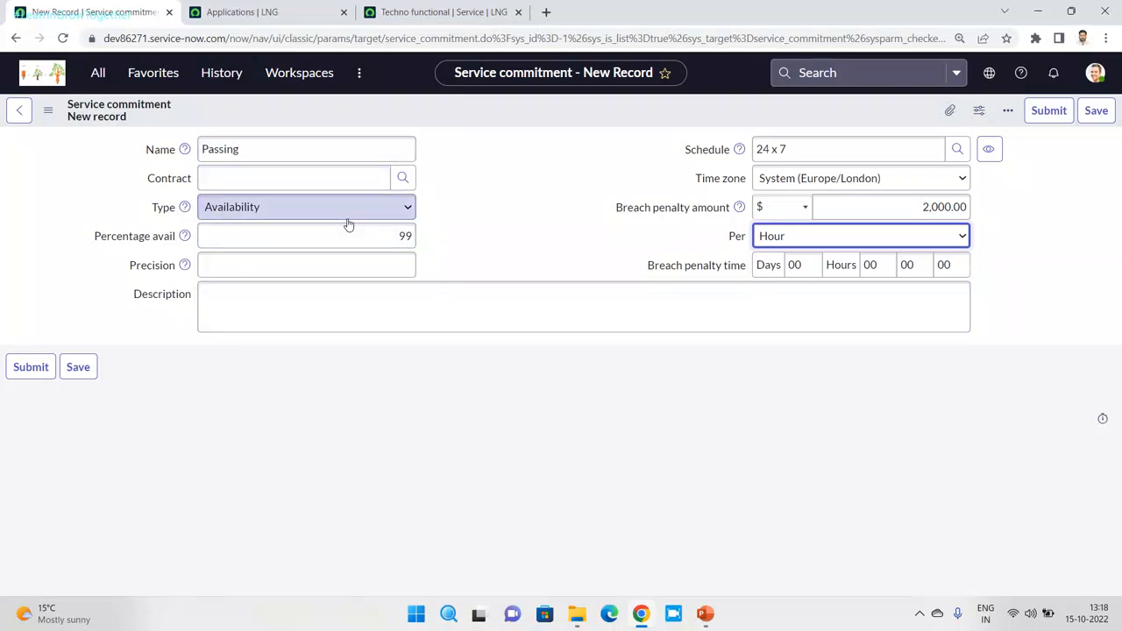
# Check which applications the Service Portfolio Management install would include in the All Applications page, and return to the commitment form.
pyautogui.click(289, 9)
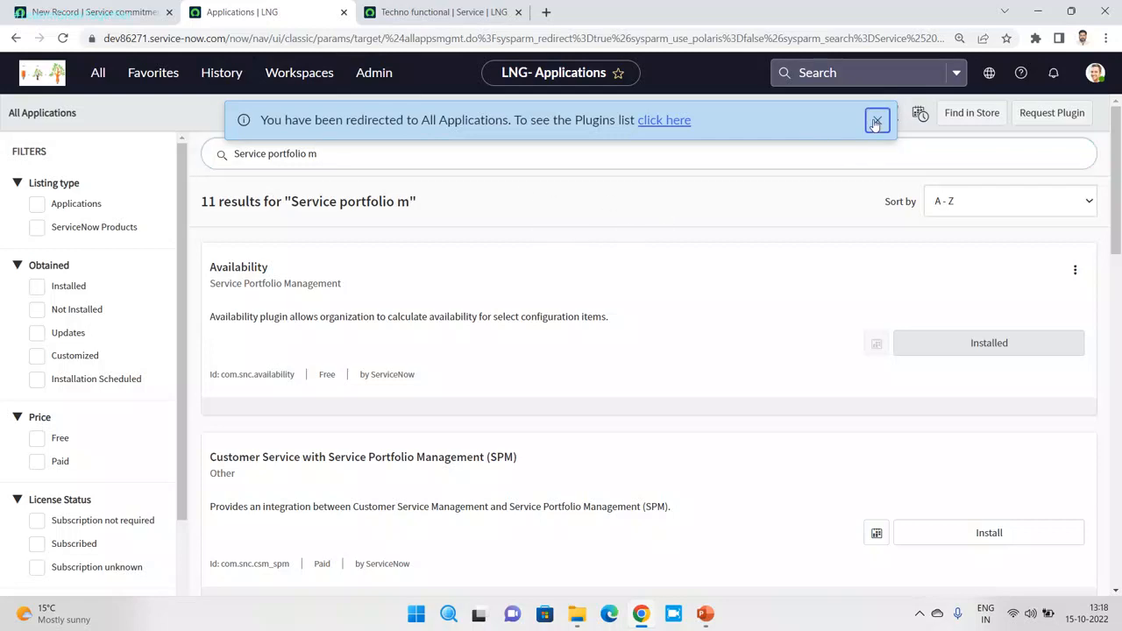
pyautogui.click(877, 120)
pyautogui.moveTo(1118, 254); pyautogui.dragTo(1118, 348)
pyautogui.scroll(1, 877, 368)
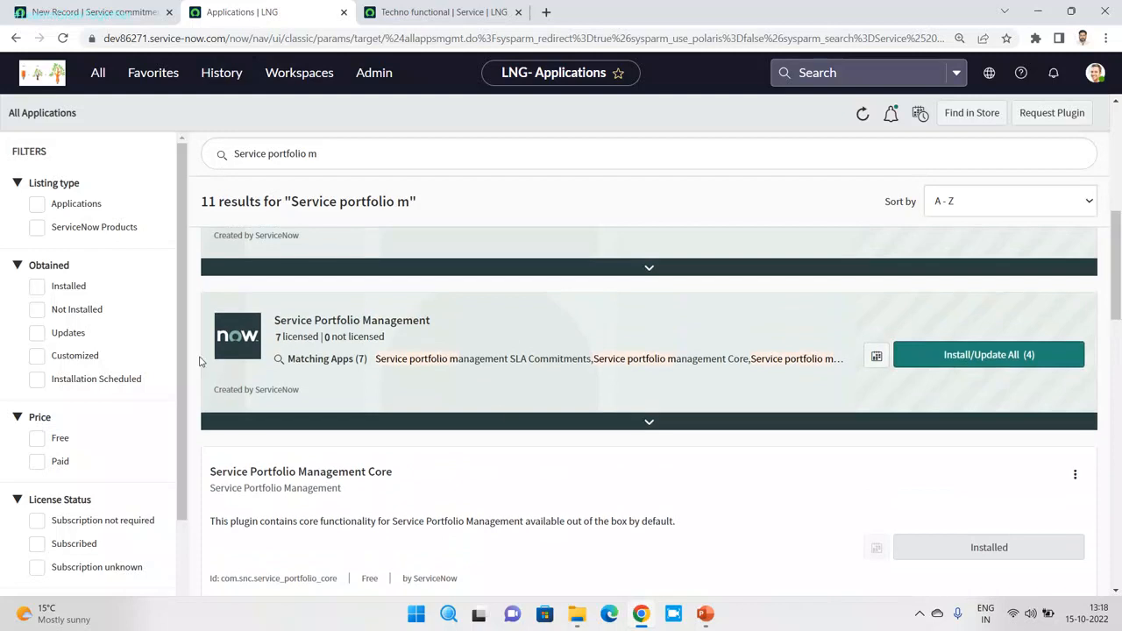
pyautogui.click(955, 354)
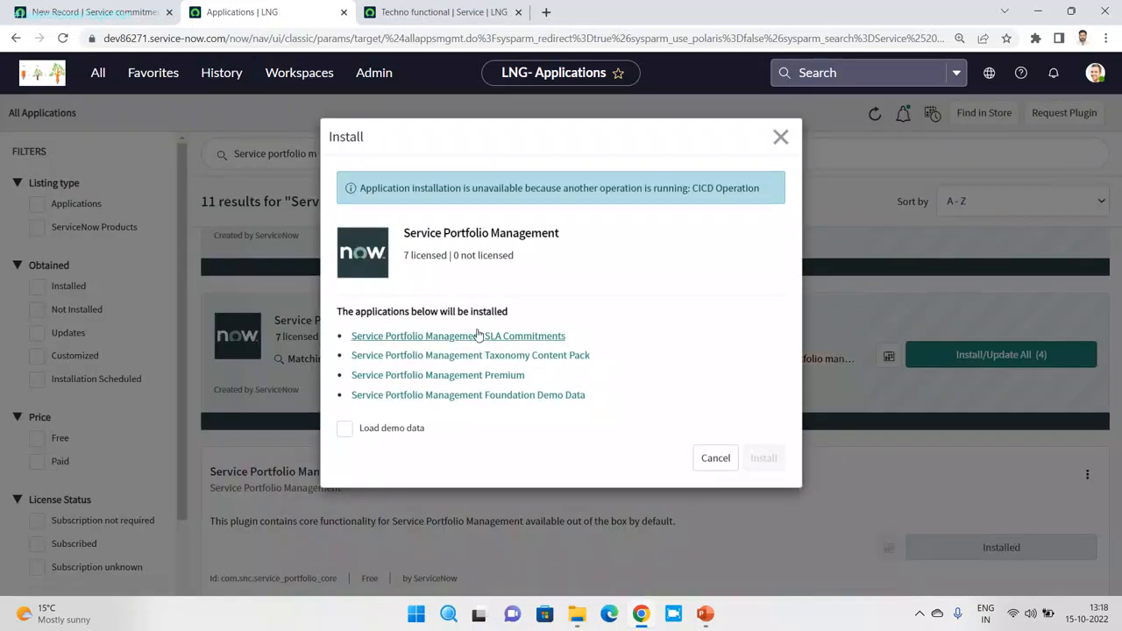
pyautogui.click(114, 19)
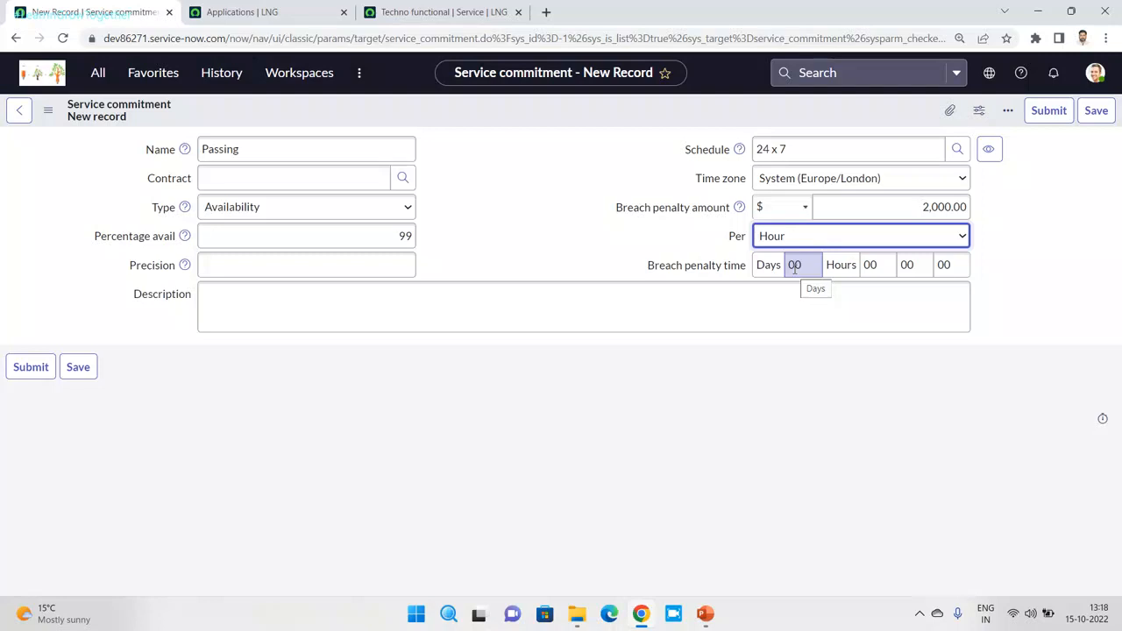
# Submit the commitment, filter the Service commitments list by names containing pass, and open the Passing record.
pyautogui.click(1045, 115)
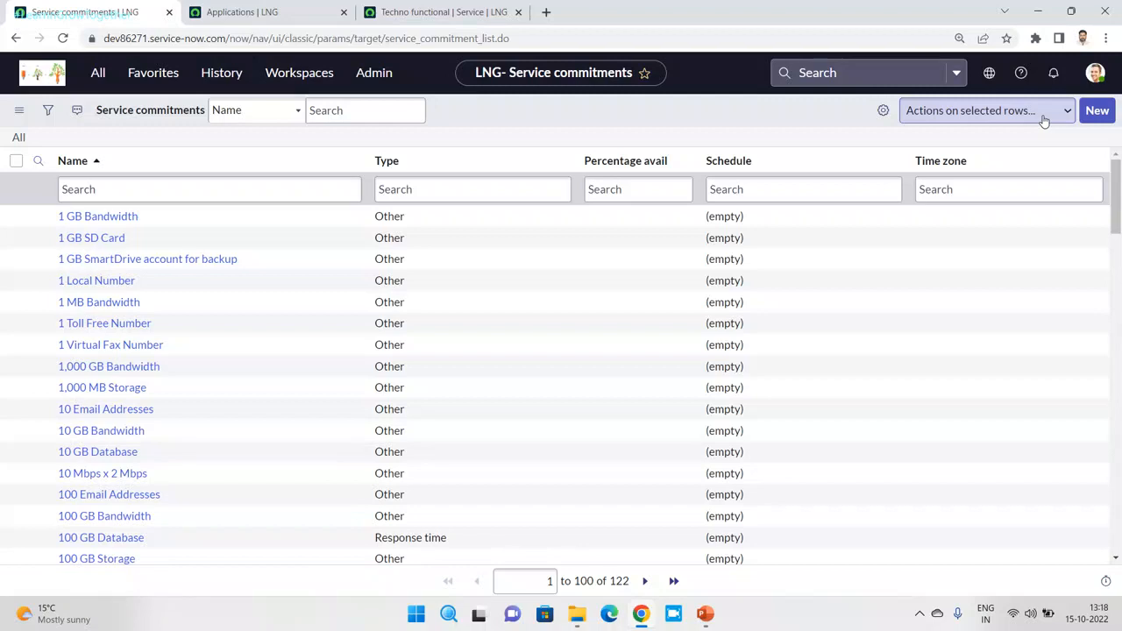
pyautogui.click(260, 189)
pyautogui.write('*pass')
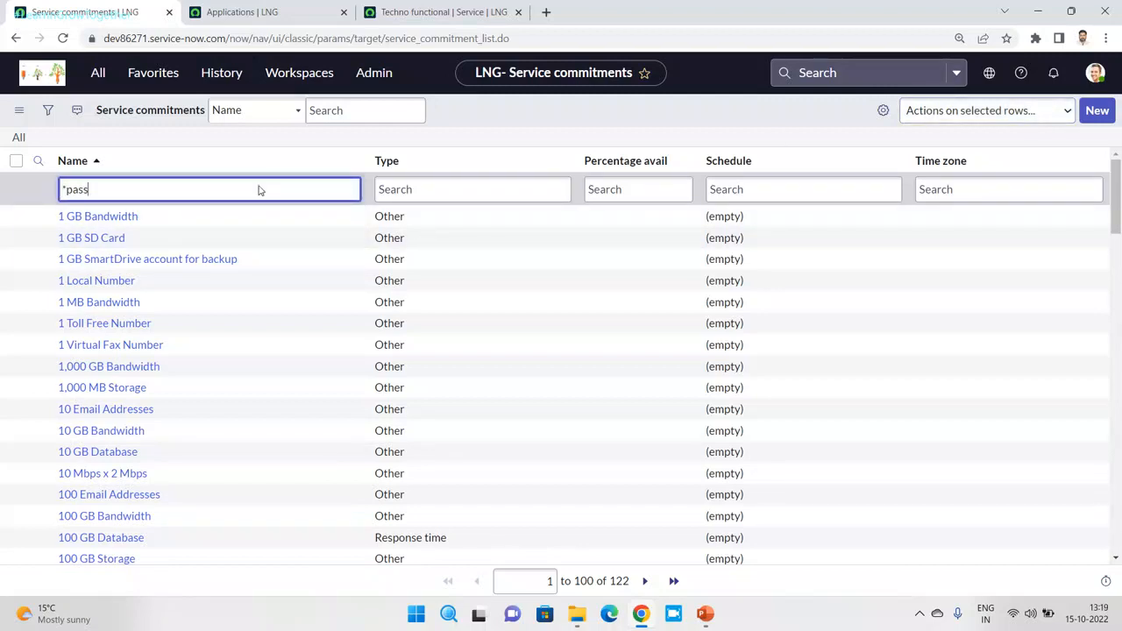
pyautogui.press('Return')
pyautogui.click(88, 225)
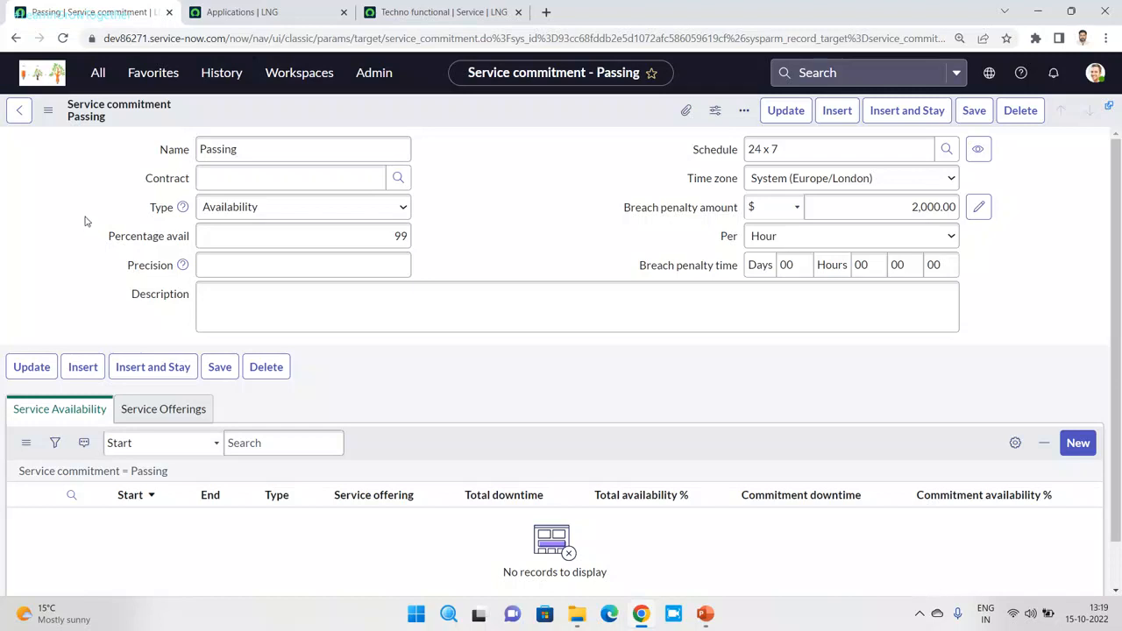
# Load the dev instance in a new browser tab and open its System Properties list.
pyautogui.click(97, 72)
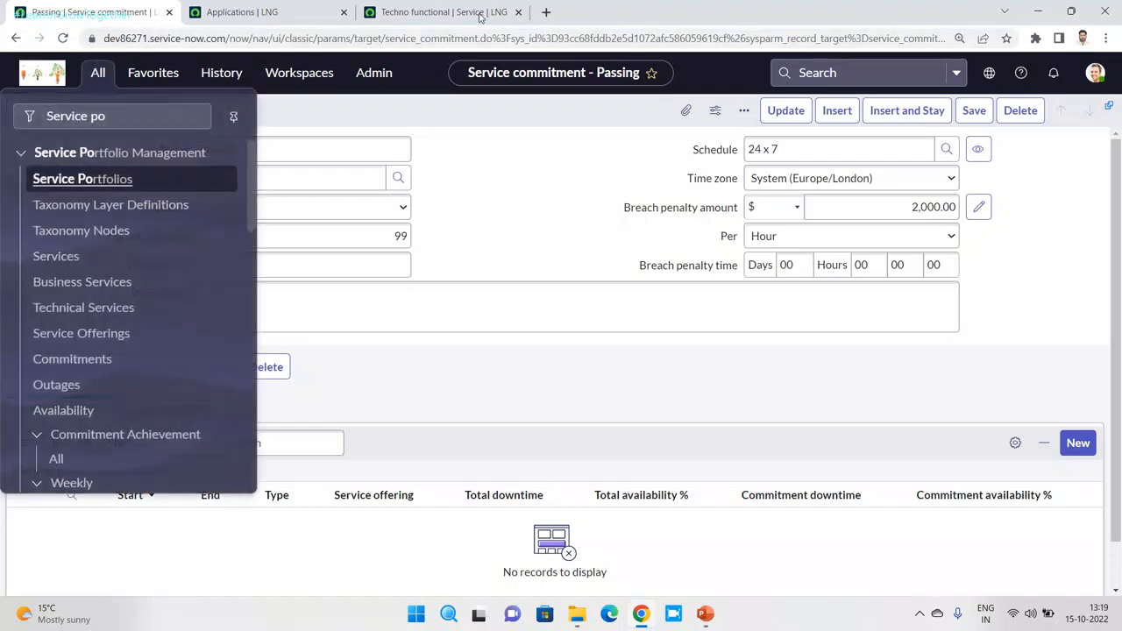
pyautogui.click(546, 12)
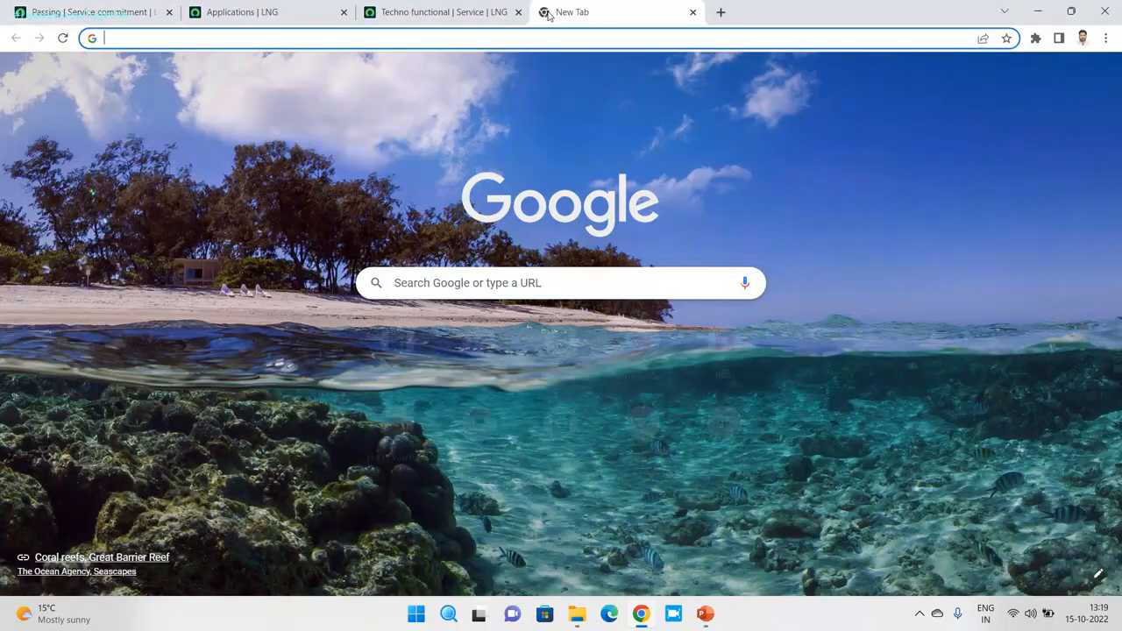
pyautogui.write('dev')
pyautogui.press('Return')
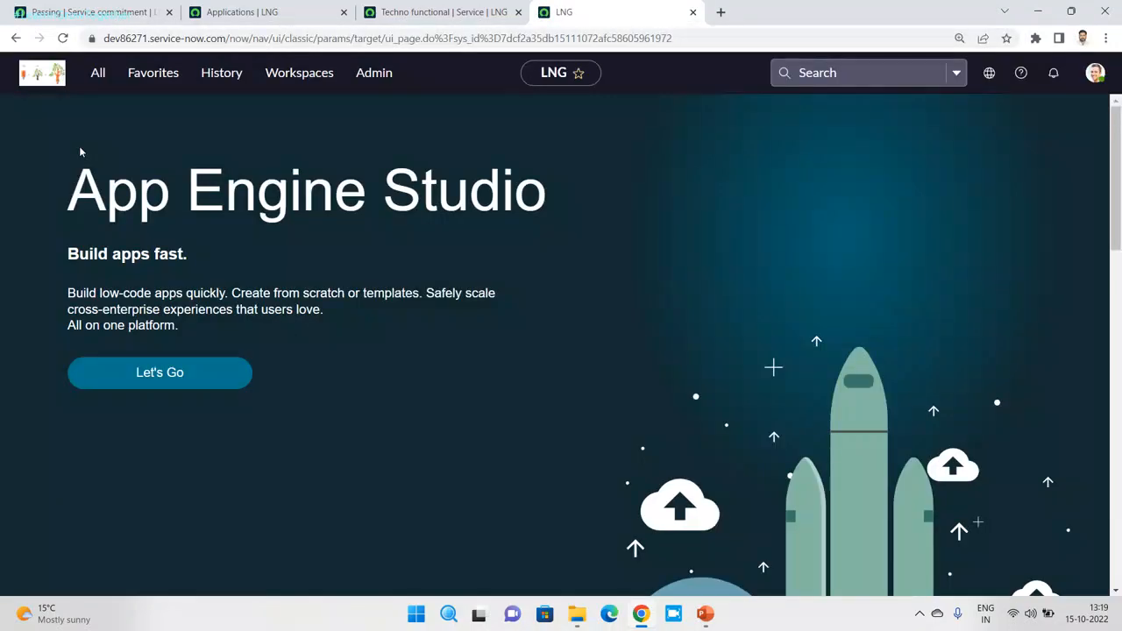
pyautogui.click(95, 77)
pyautogui.click(88, 114)
pyautogui.write('sys_propoe')
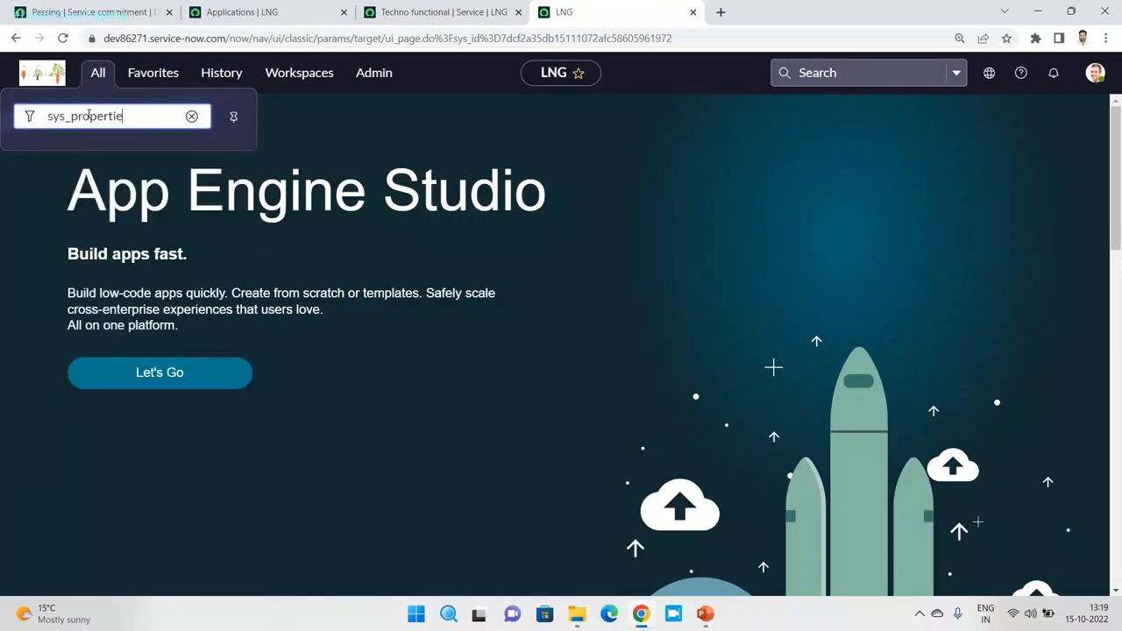
pyautogui.press('Return')
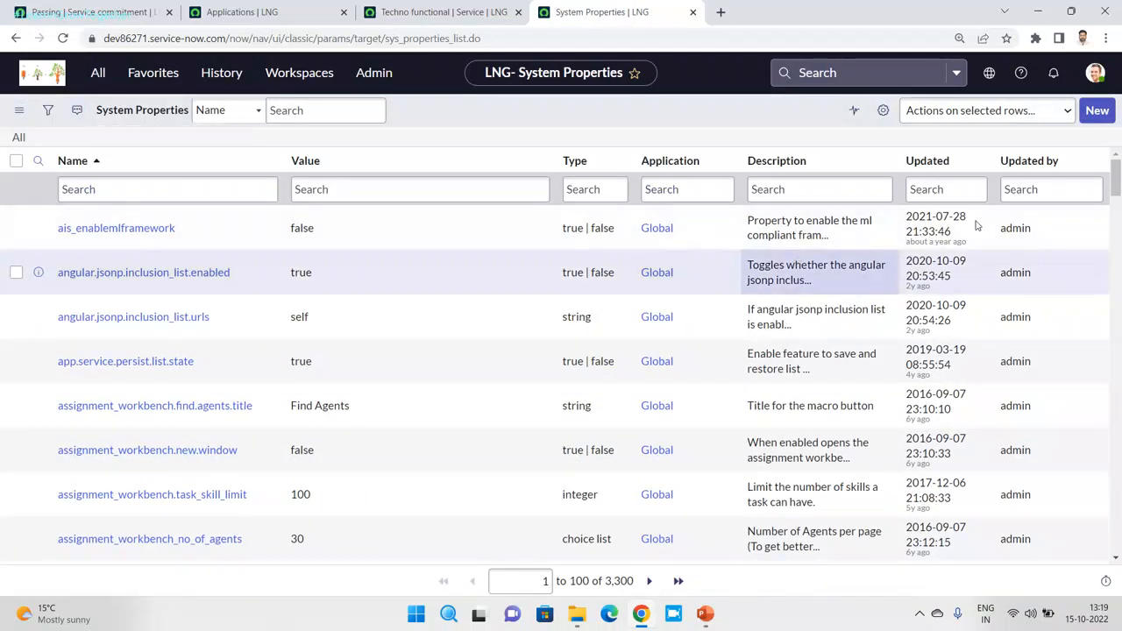
# Sort the system properties by Updated in ascending order and filter them to values containing offering.
pyautogui.click(932, 161)
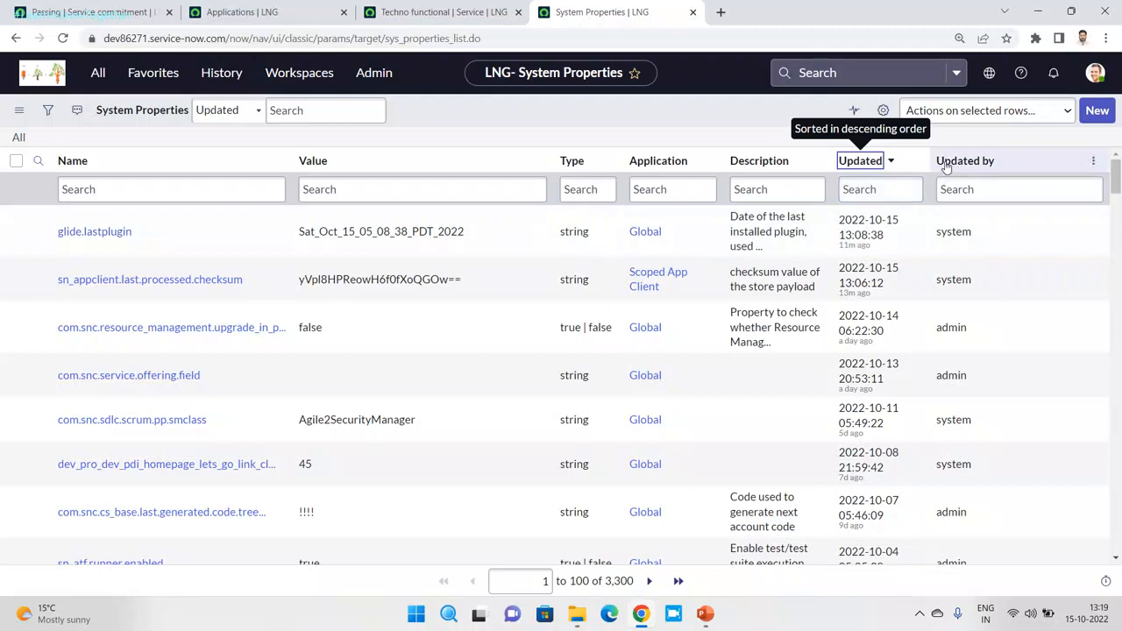
pyautogui.click(855, 165)
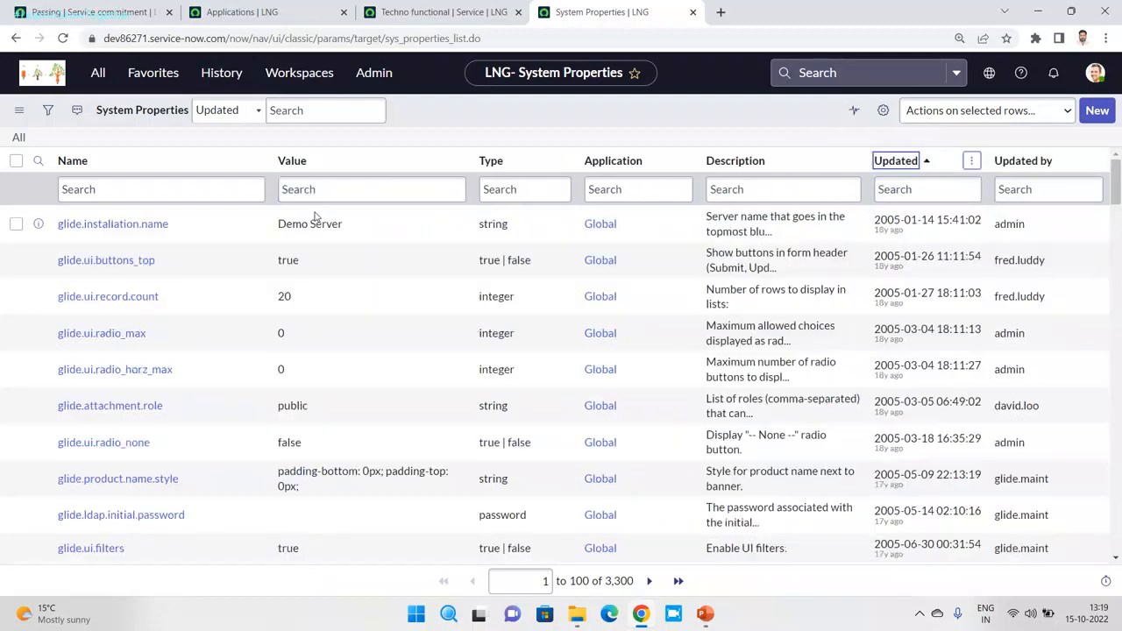
pyautogui.click(121, 191)
pyautogui.click(371, 189)
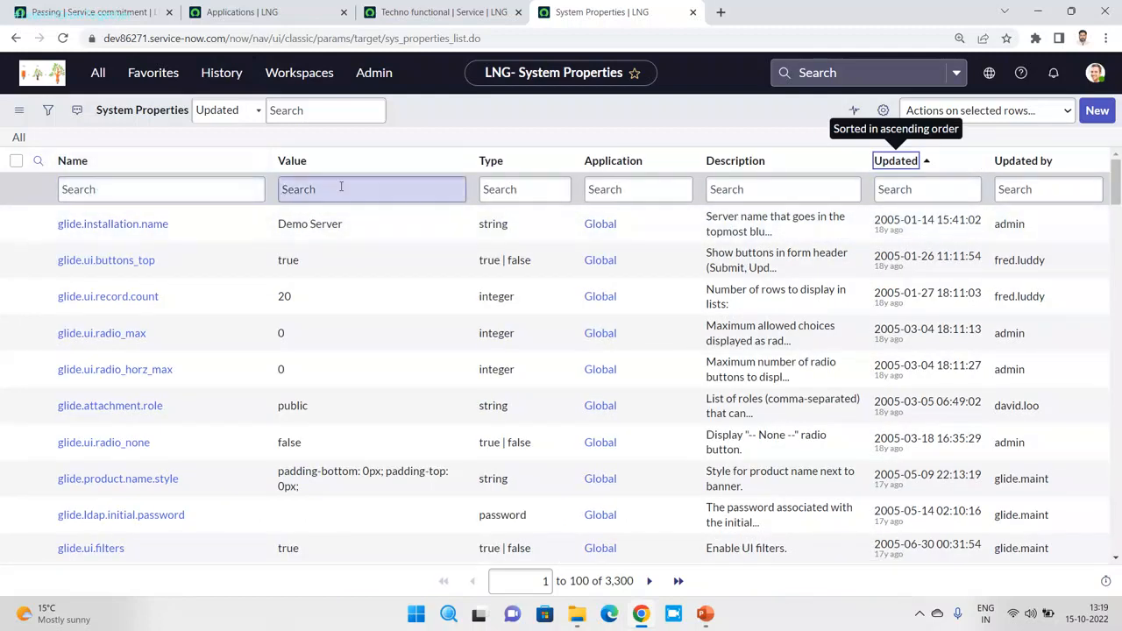
pyautogui.write('*offering')
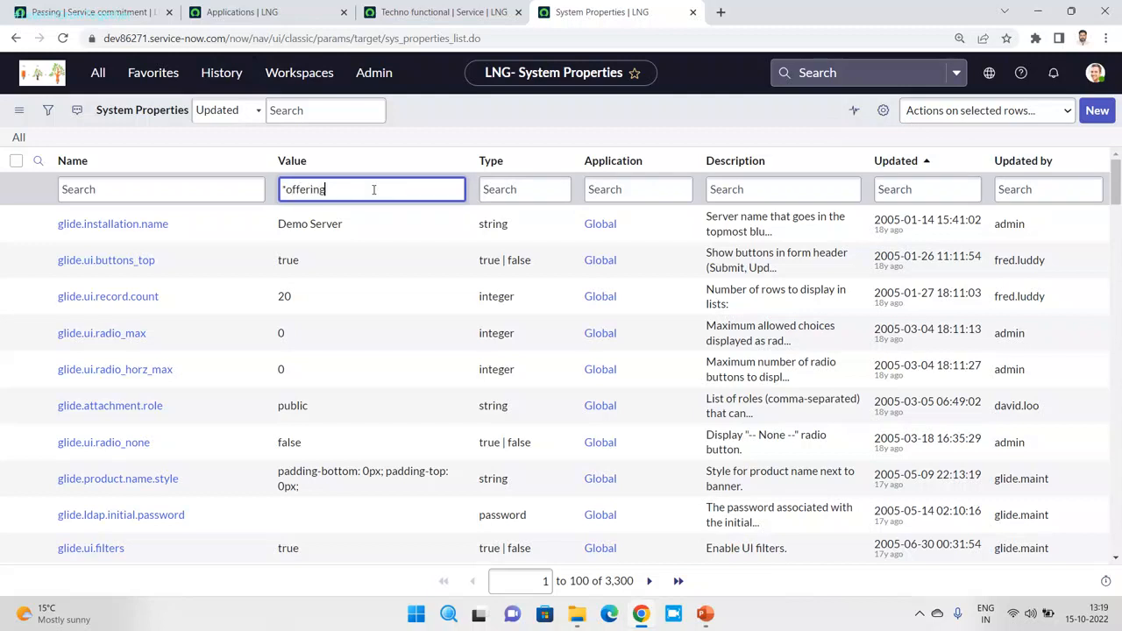
pyautogui.press('Return')
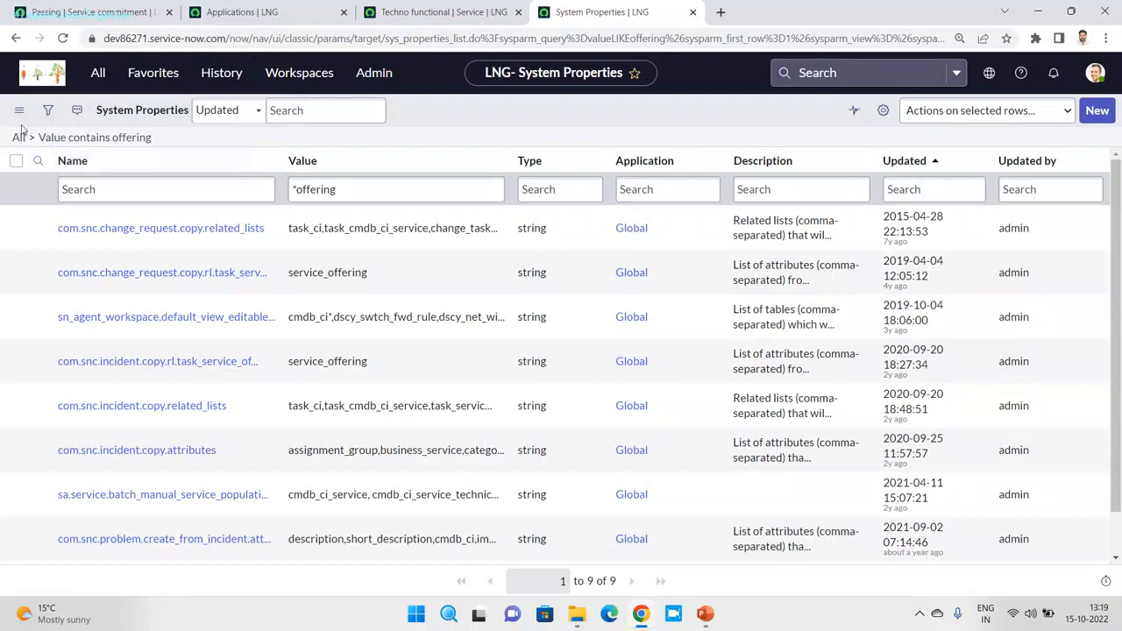
# Add the Created and Created by columns to the System Properties list.
pyautogui.click(883, 111)
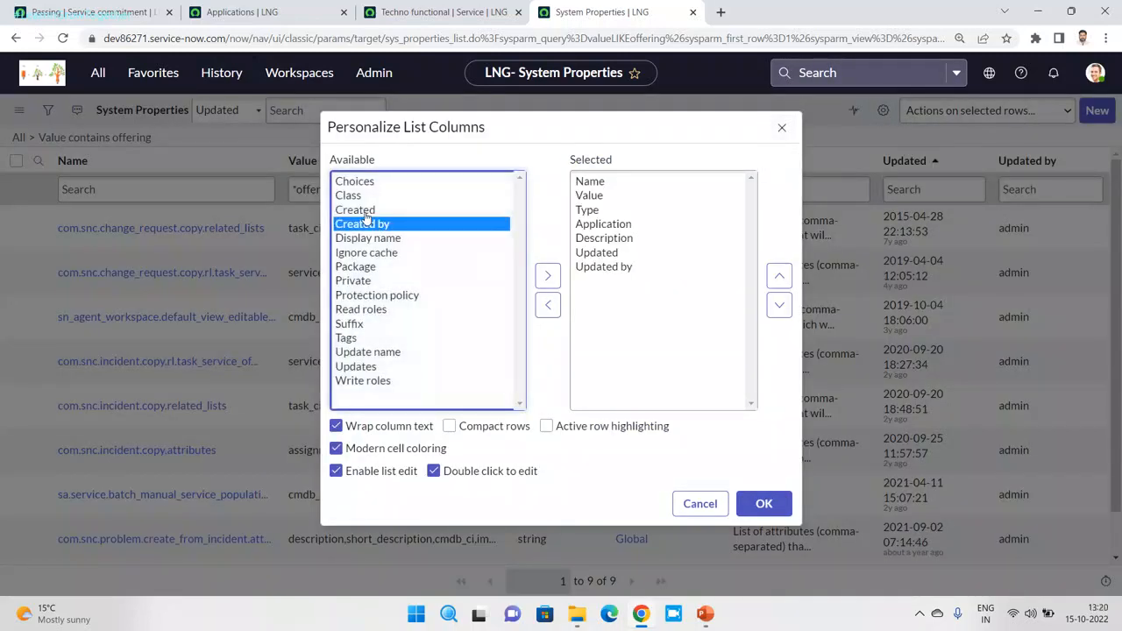
pyautogui.click(363, 212)
pyautogui.click(547, 276)
pyautogui.click(383, 212)
pyautogui.doubleClick(383, 212)
pyautogui.click(763, 503)
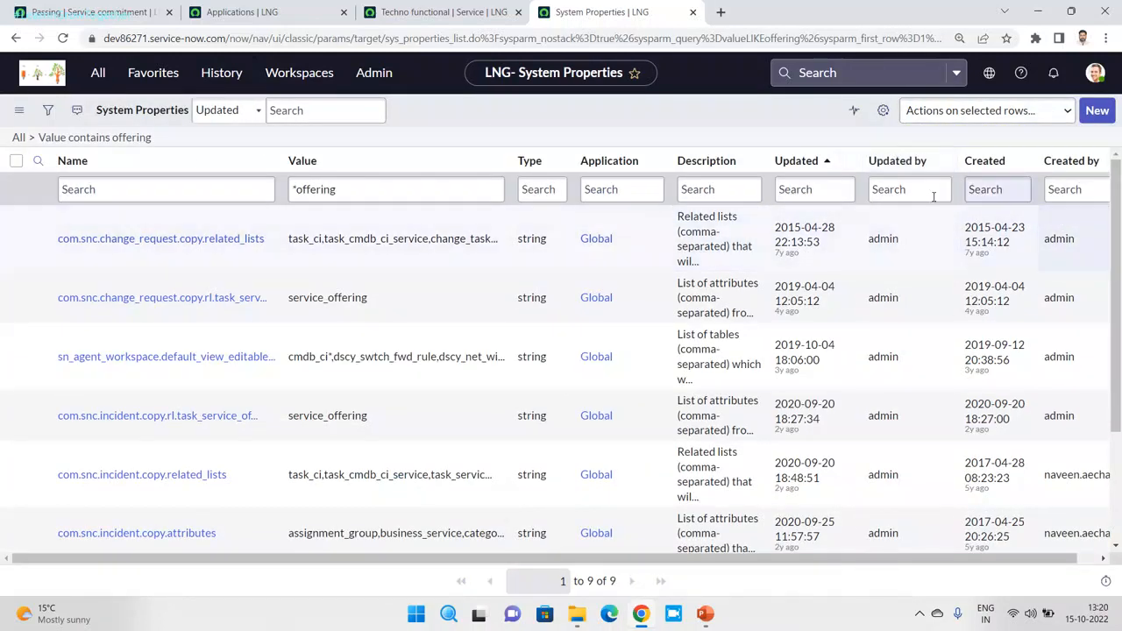
# Sort the system properties by Created in ascending order, trying to clear the Value search text in between.
pyautogui.click(984, 160)
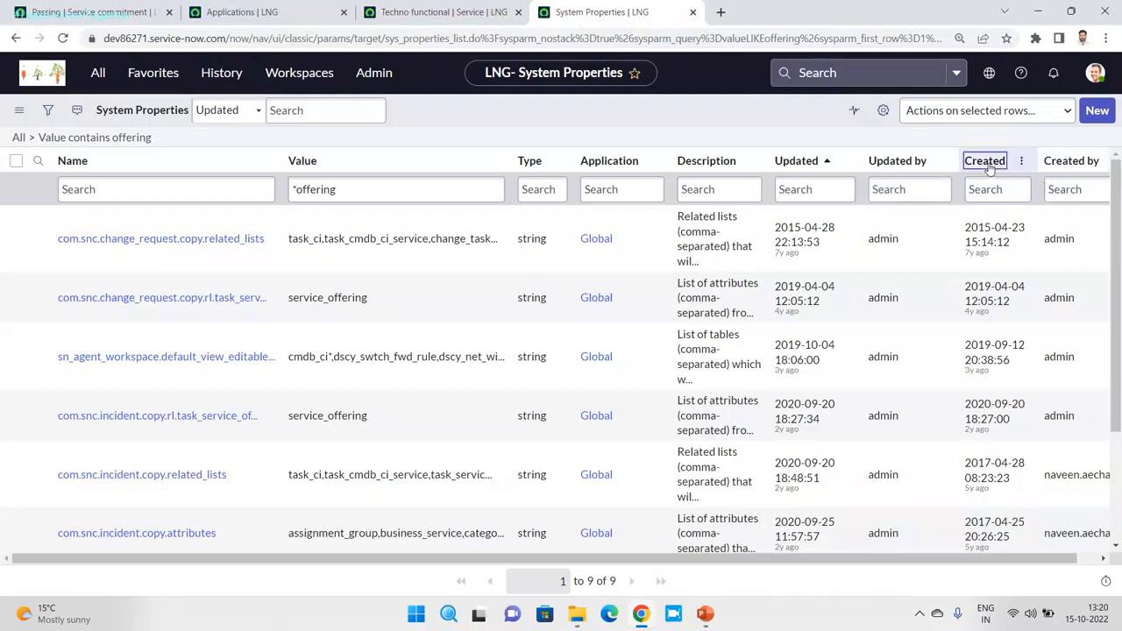
pyautogui.click(358, 190)
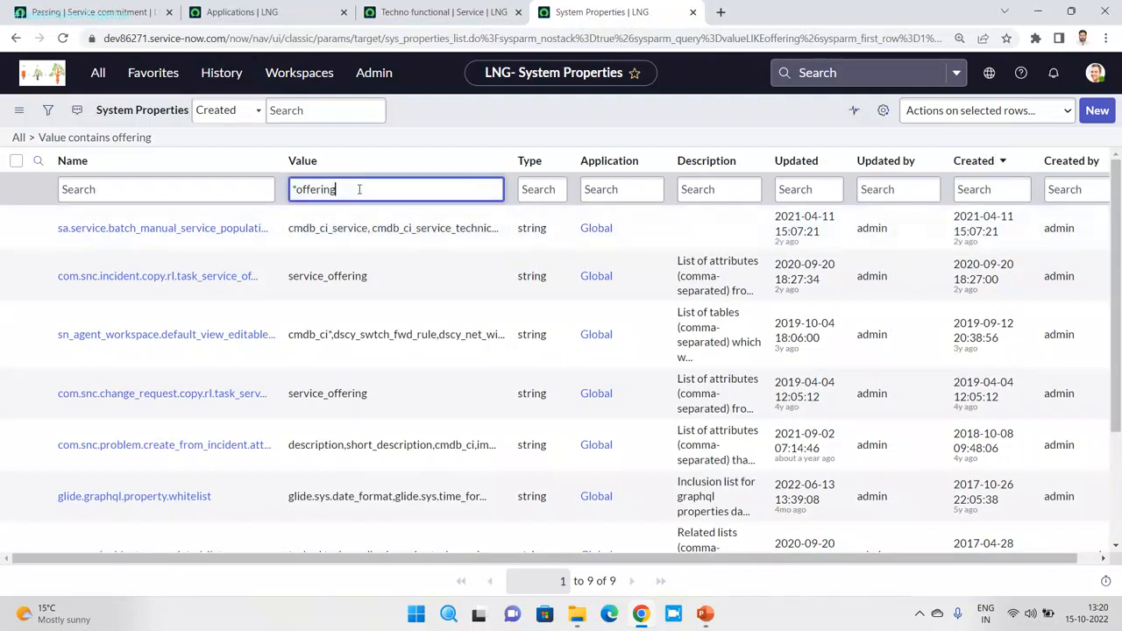
pyautogui.press('BackSpace')
pyautogui.press('BackSpace')
pyautogui.press('BackSpace')
pyautogui.press('BackSpace')
pyautogui.press('BackSpace')
pyautogui.press('BackSpace')
pyautogui.press('BackSpace')
pyautogui.press('BackSpace')
pyautogui.press('BackSpace')
pyautogui.click(975, 160)
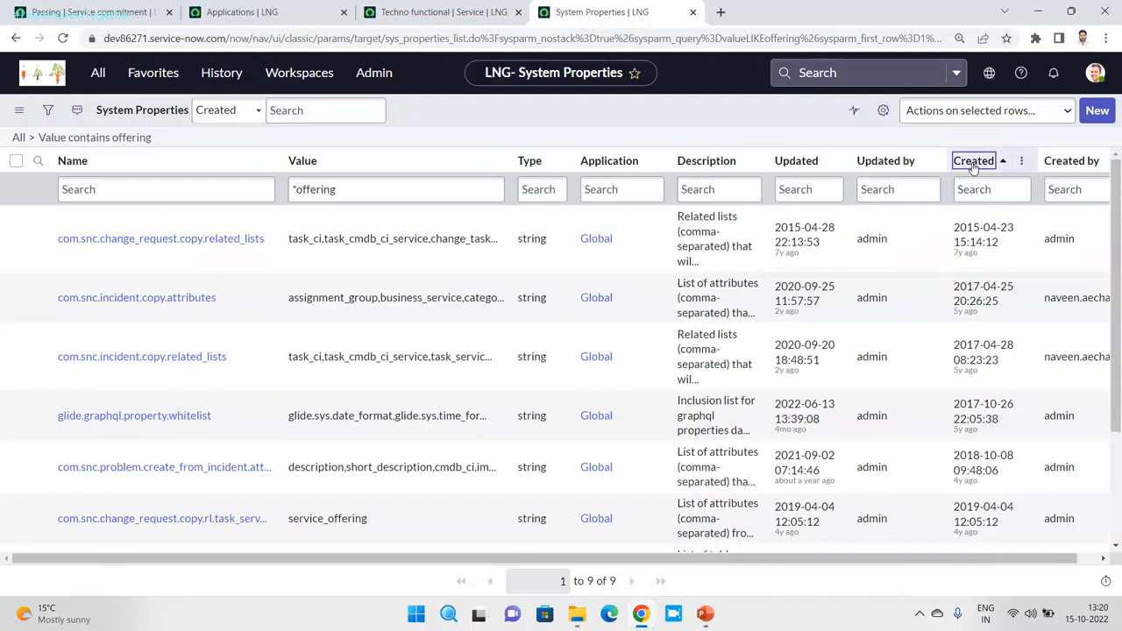
# Remove the offering filter from the Value column and reload the System Properties list.
pyautogui.click(381, 193)
pyautogui.press('BackSpace')
pyautogui.press('BackSpace')
pyautogui.press('BackSpace')
pyautogui.press('BackSpace')
pyautogui.press('BackSpace')
pyautogui.press('BackSpace')
pyautogui.press('BackSpace')
pyautogui.press('BackSpace')
pyautogui.press('Return')
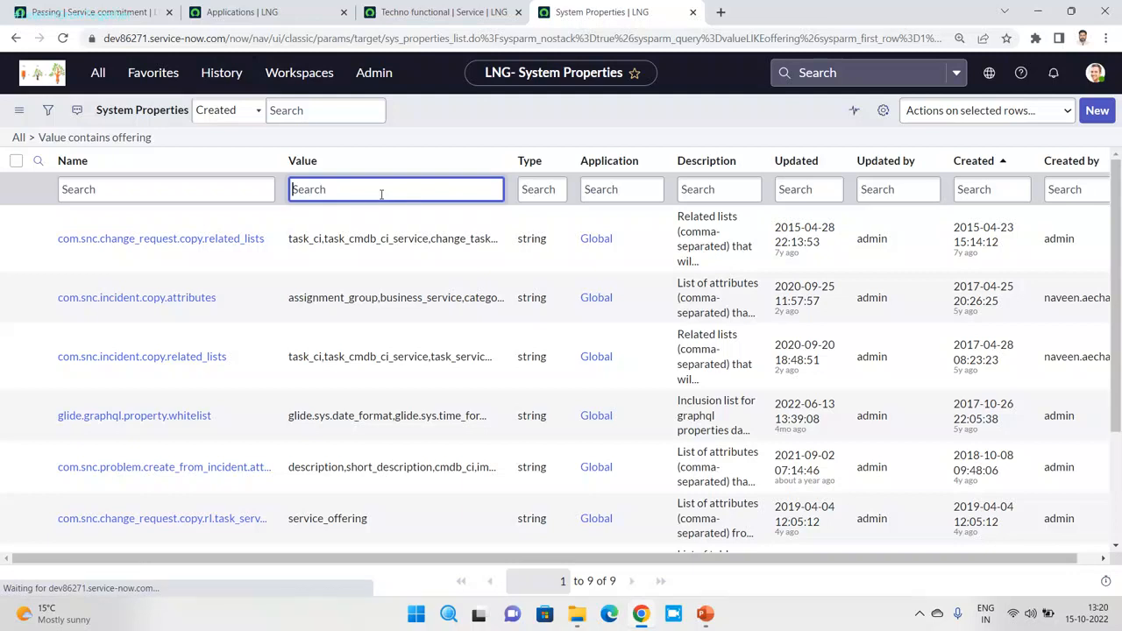
# Sort the system properties by Created in descending order, open com.snc.service.offering.field and highlight its service_offering choice.
pyautogui.click(1058, 168)
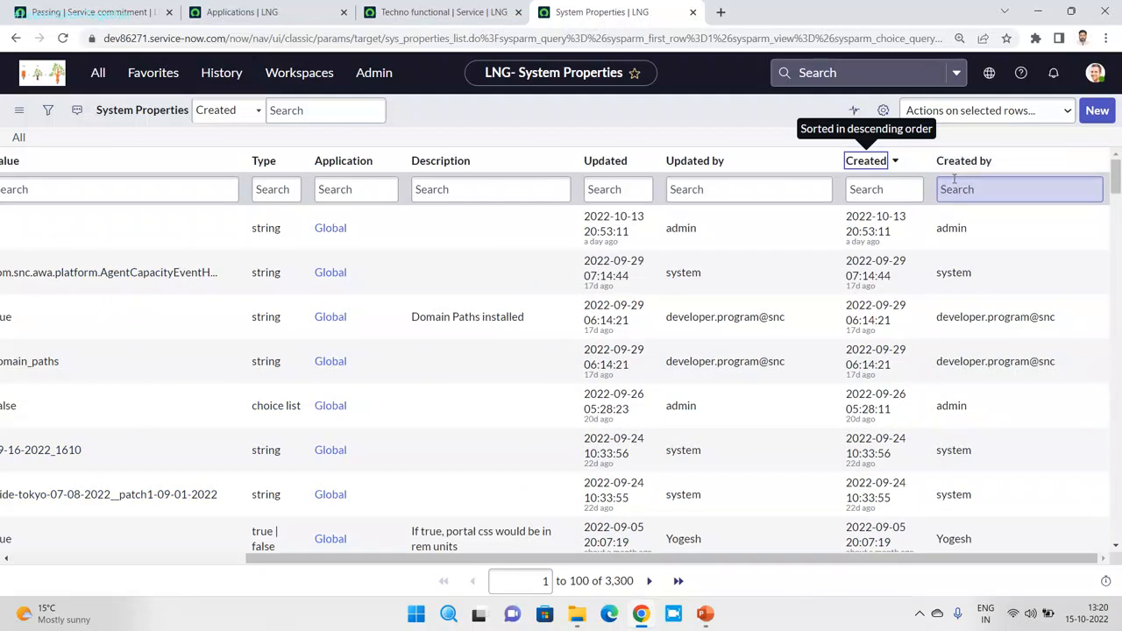
pyautogui.moveTo(665, 562); pyautogui.dragTo(416, 561)
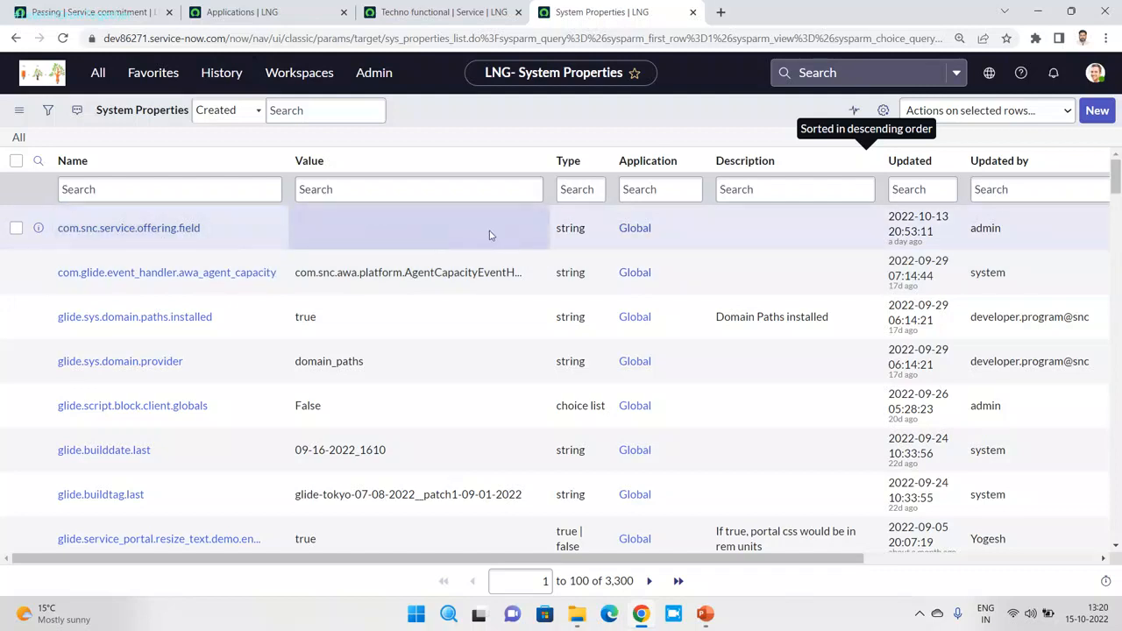
pyautogui.click(133, 229)
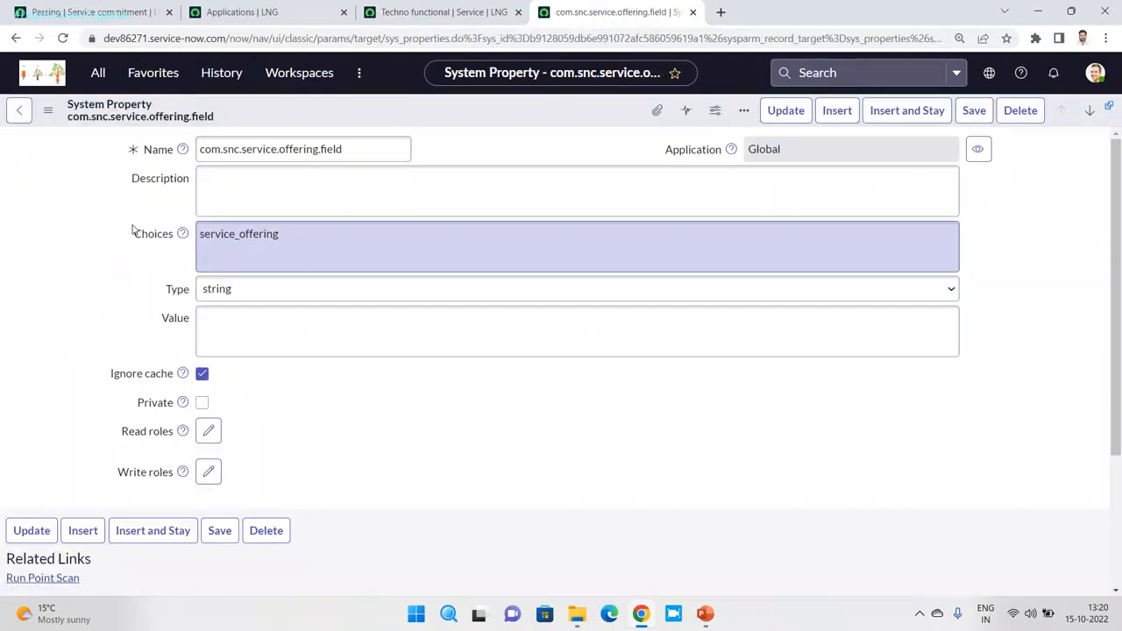
pyautogui.click(297, 238)
pyautogui.moveTo(297, 238); pyautogui.dragTo(188, 233)
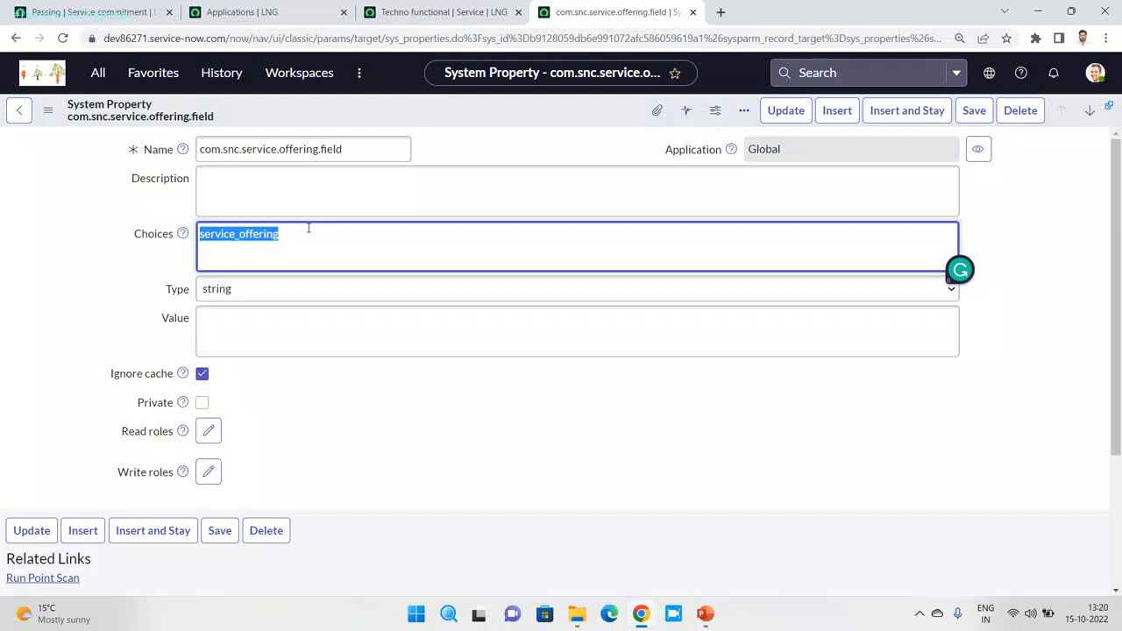
# Return to the Passing commitment, open its service offerings for editing and select Admin & Advance Training in the collection.
pyautogui.click(103, 11)
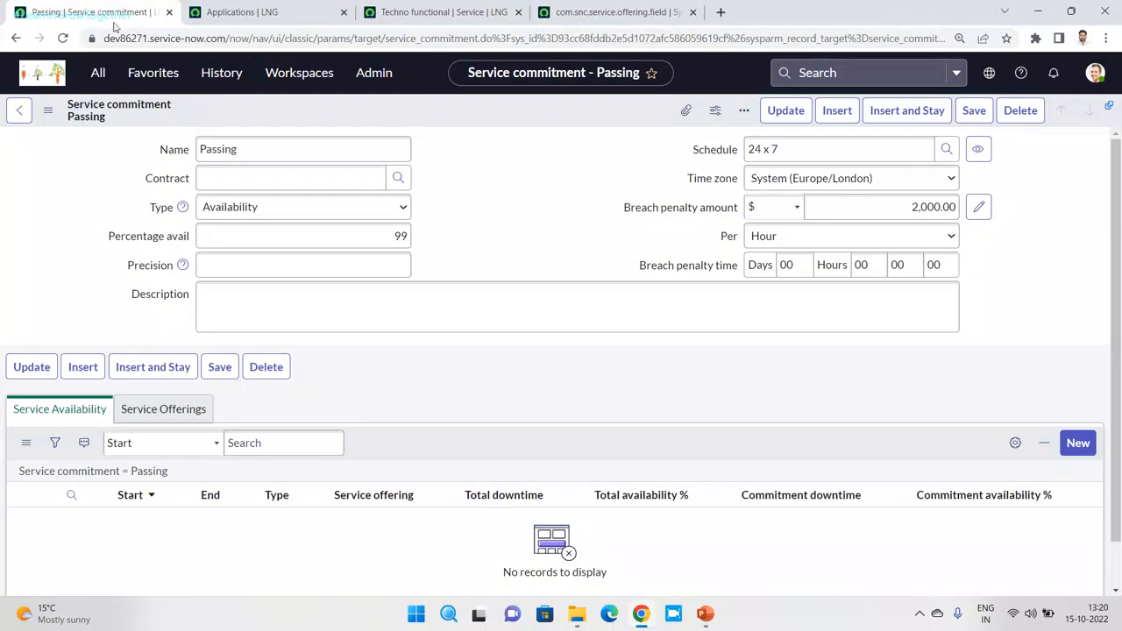
pyautogui.click(162, 410)
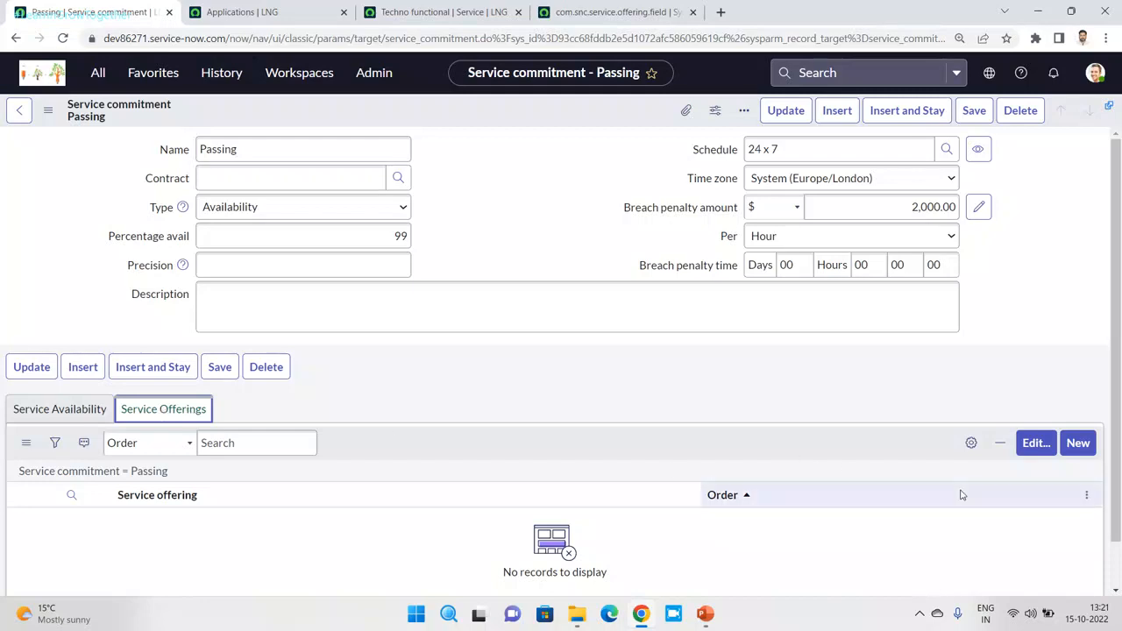
pyautogui.click(1040, 445)
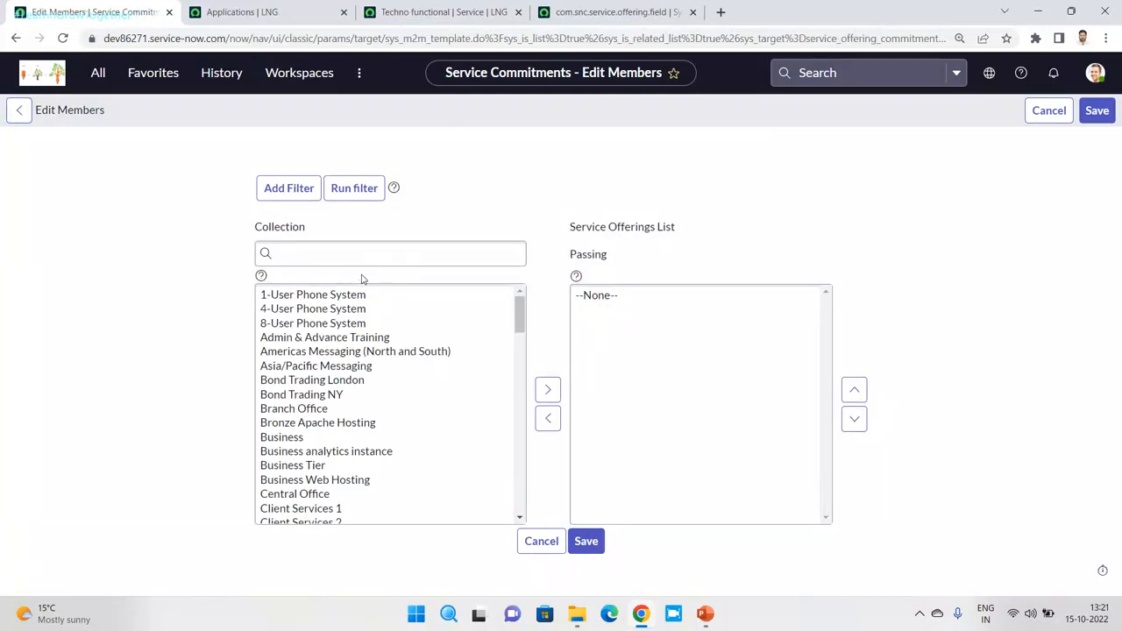
pyautogui.click(351, 292)
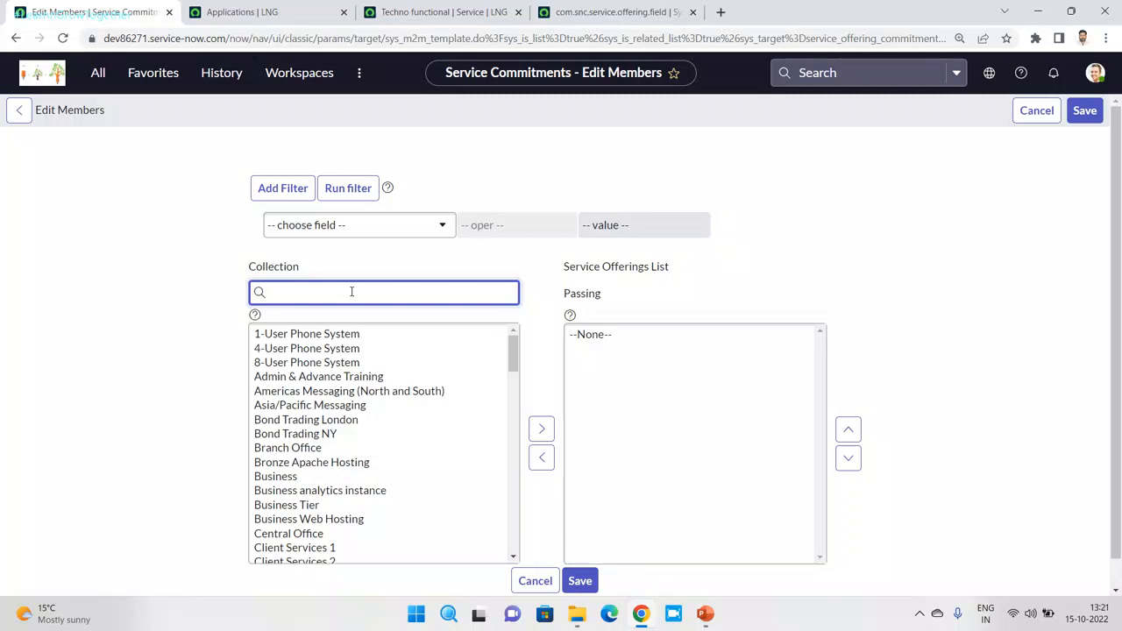
pyautogui.write('Admi')
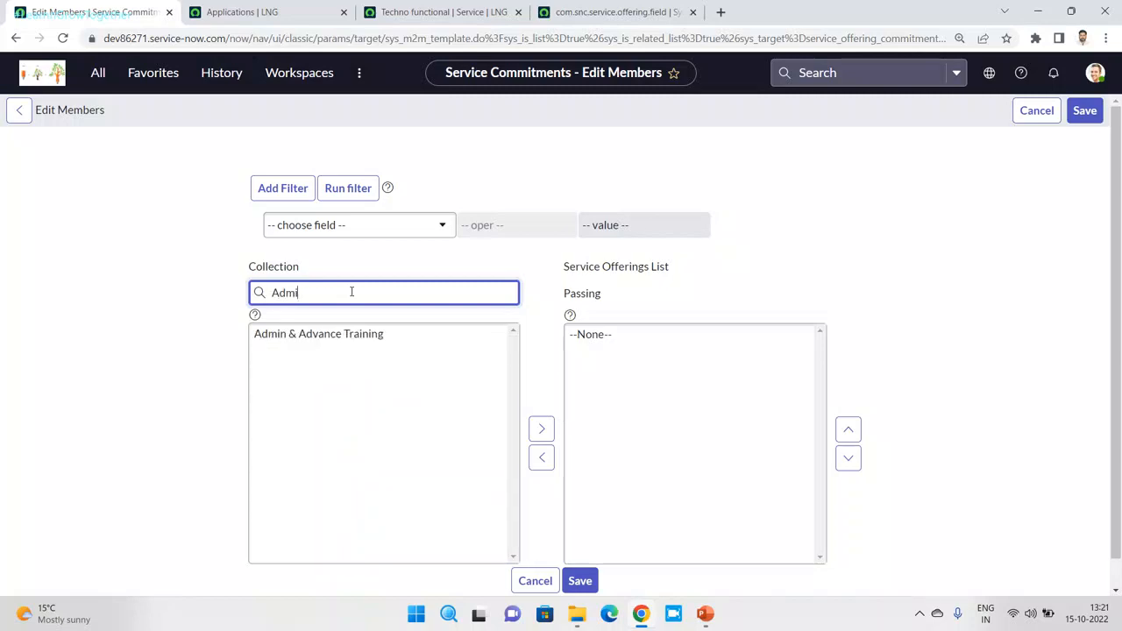
pyautogui.click(333, 333)
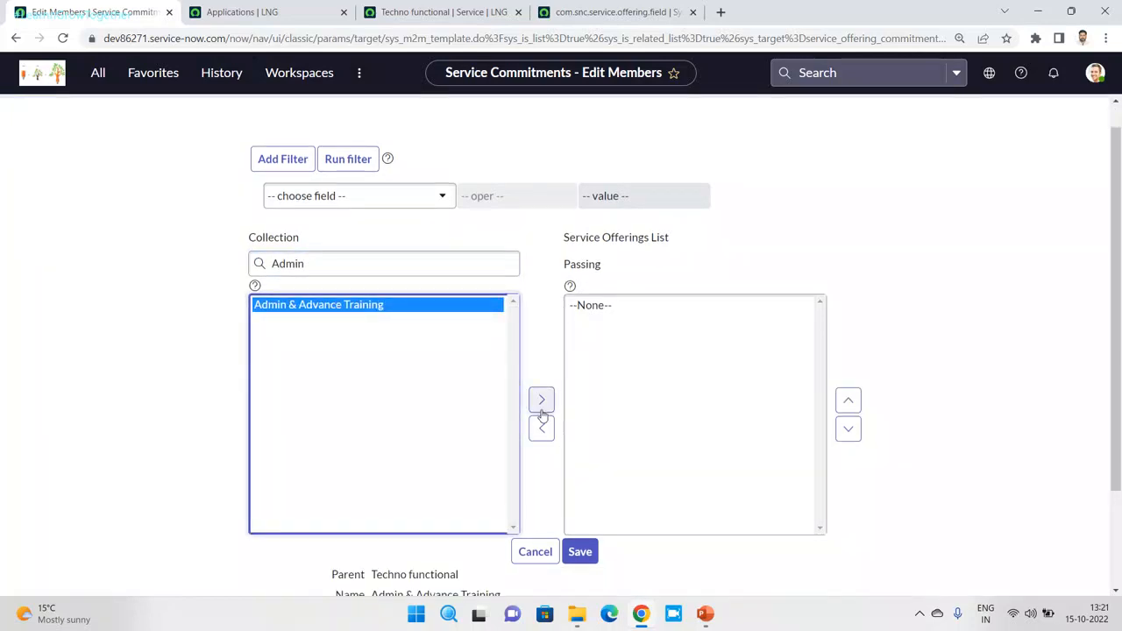
pyautogui.scroll(-1, 544, 407)
# Search the collection for LNG and add the LNG offering to the Passing commitment's service offerings list.
pyautogui.moveTo(323, 220); pyautogui.dragTo(218, 214)
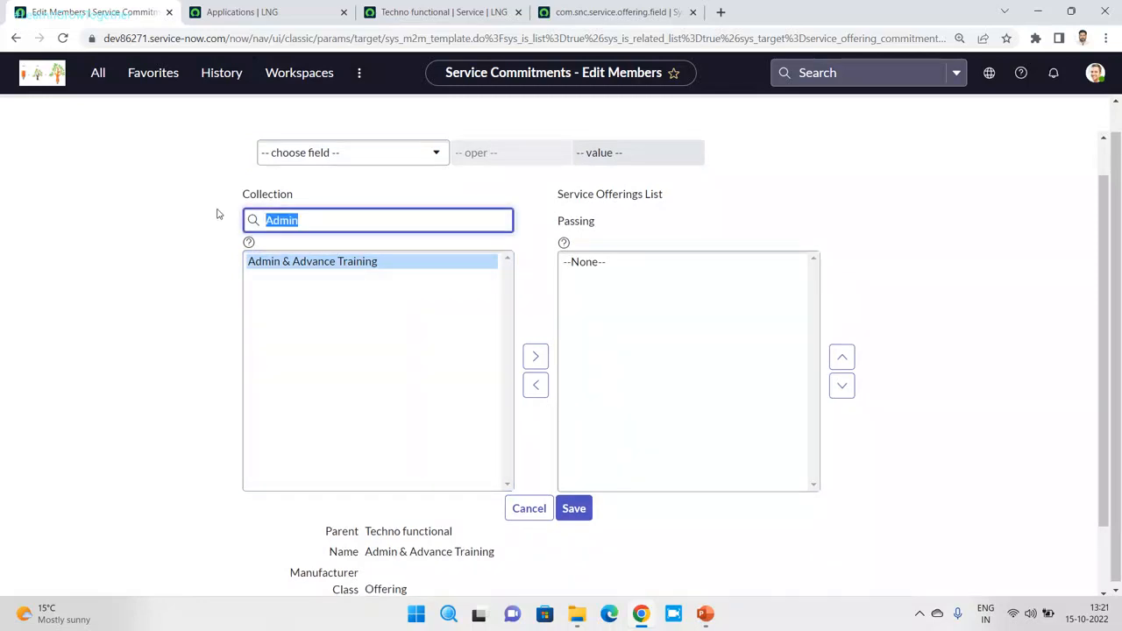
pyautogui.write('LNG')
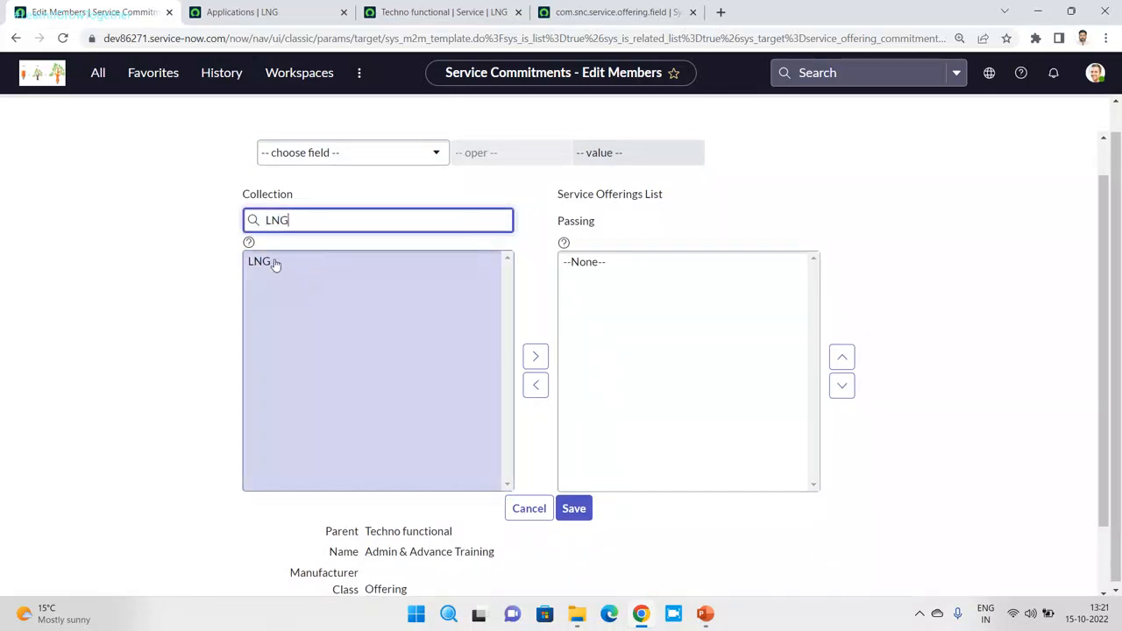
pyautogui.click(271, 261)
pyautogui.scroll(-1, 494, 363)
pyautogui.click(539, 269)
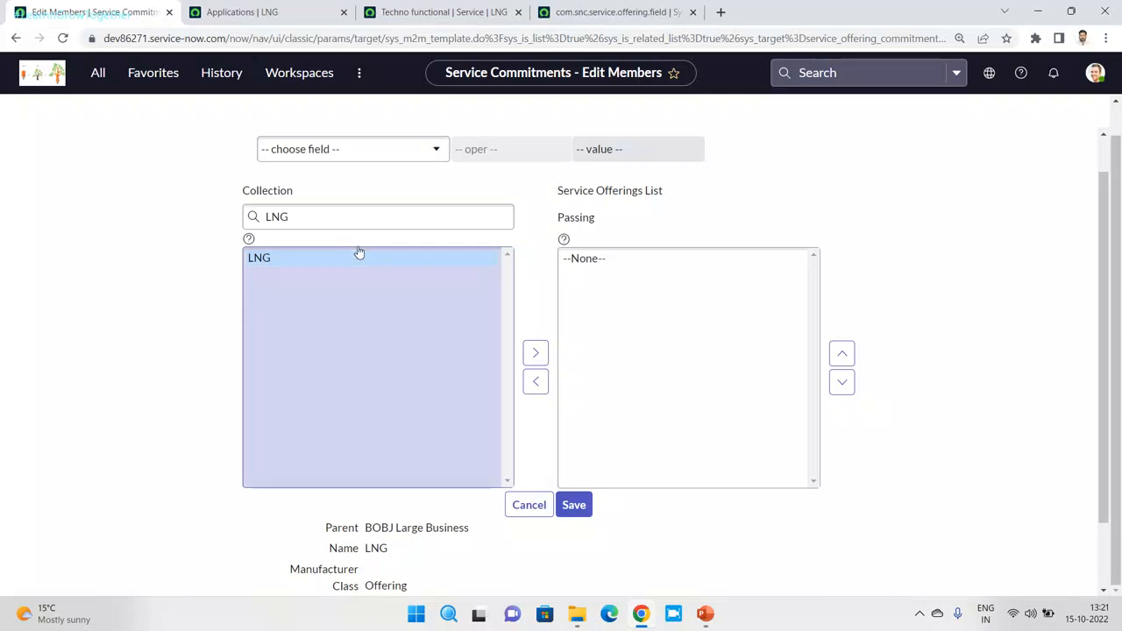
pyautogui.click(310, 264)
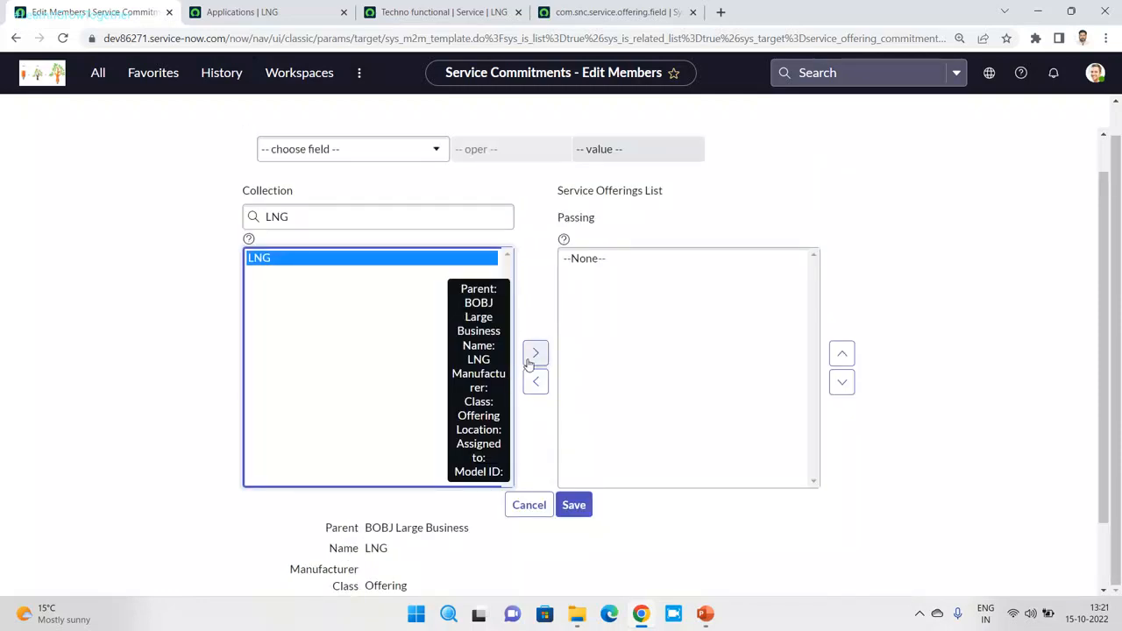
pyautogui.click(531, 361)
pyautogui.click(268, 258)
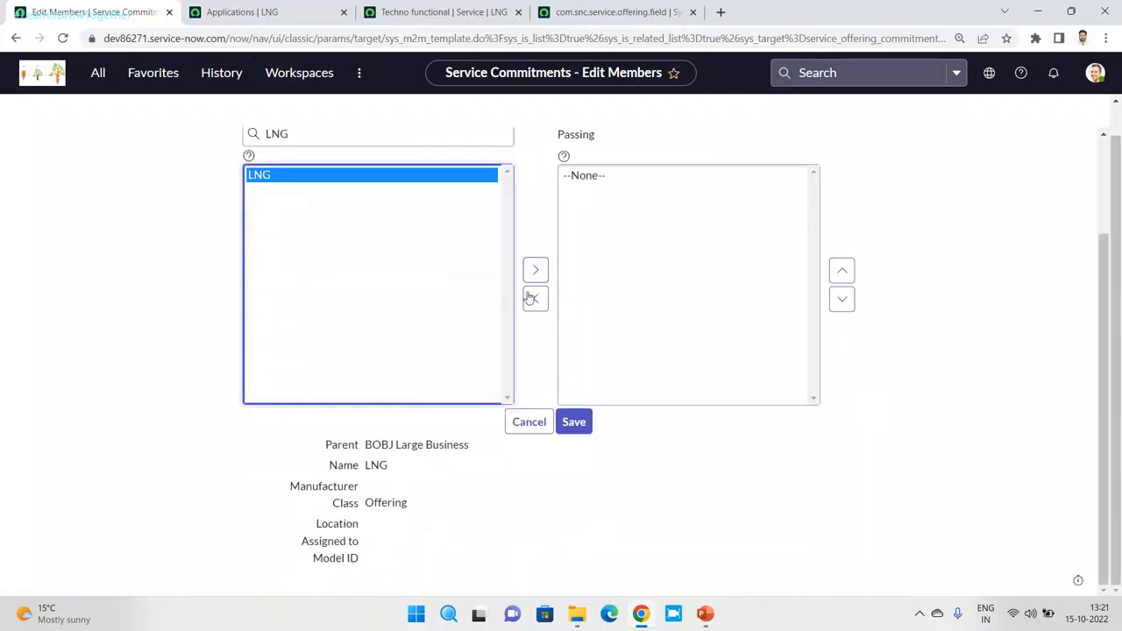
pyautogui.click(536, 352)
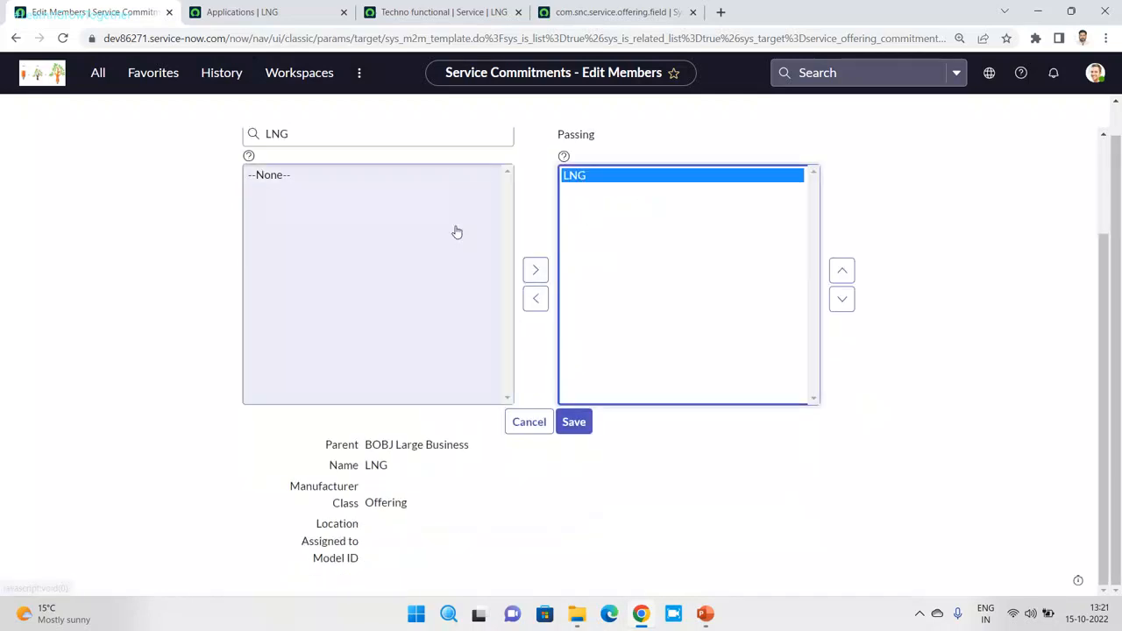
# Add the Admin & Advance Training offering to the Passing commitment's service offerings list and save the members.
pyautogui.click(345, 209)
pyautogui.press('BackSpace')
pyautogui.press('BackSpace')
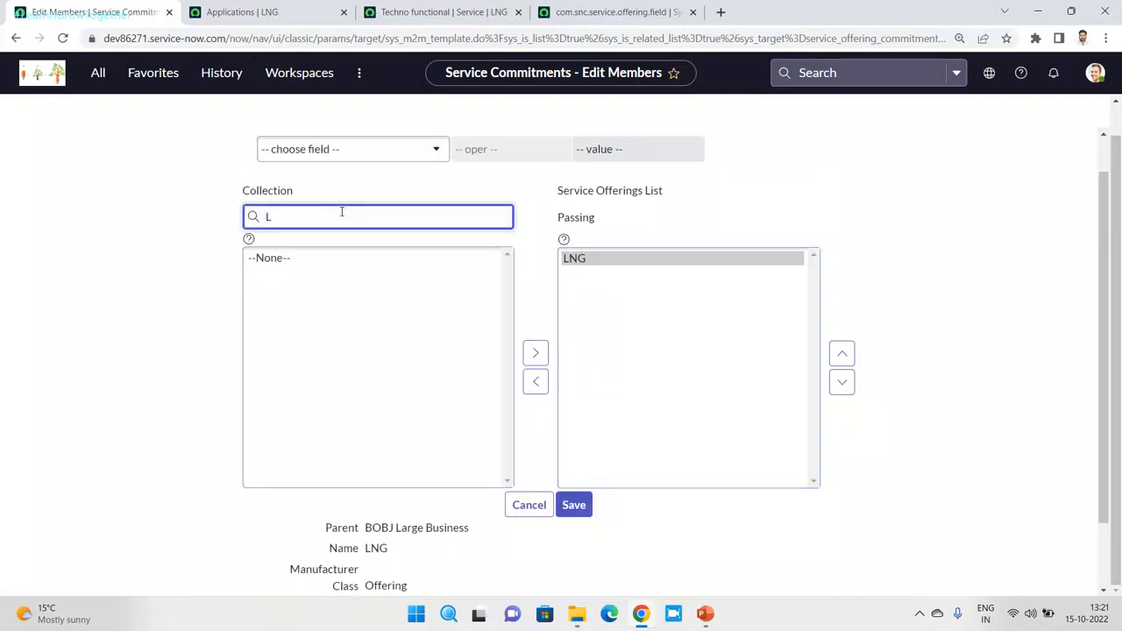
pyautogui.write('Admi')
pyautogui.click(315, 258)
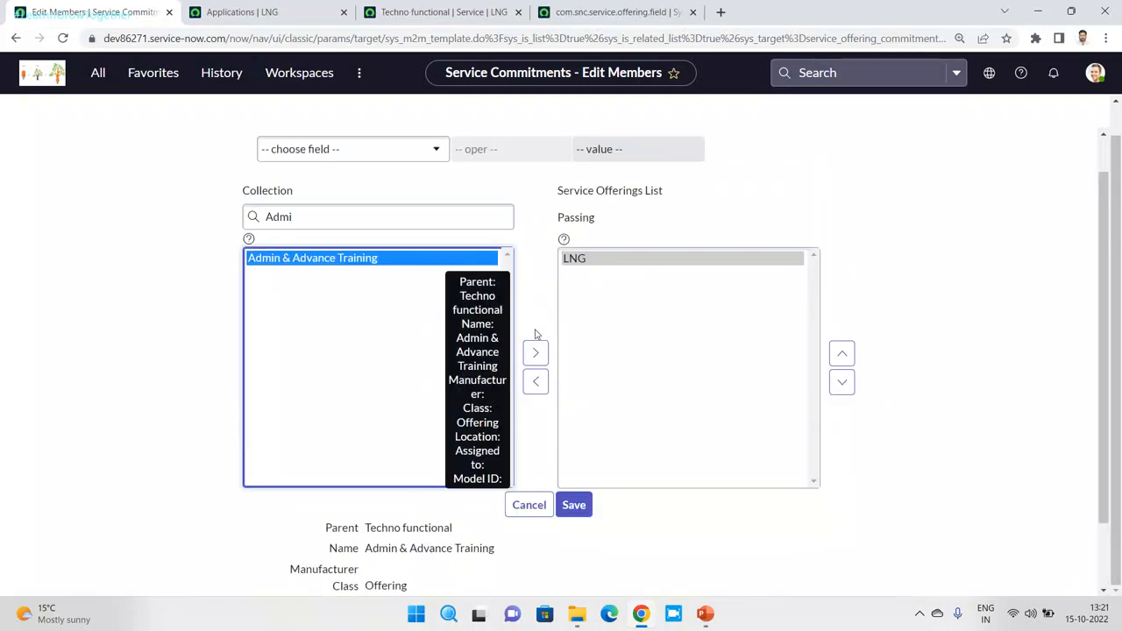
pyautogui.click(536, 352)
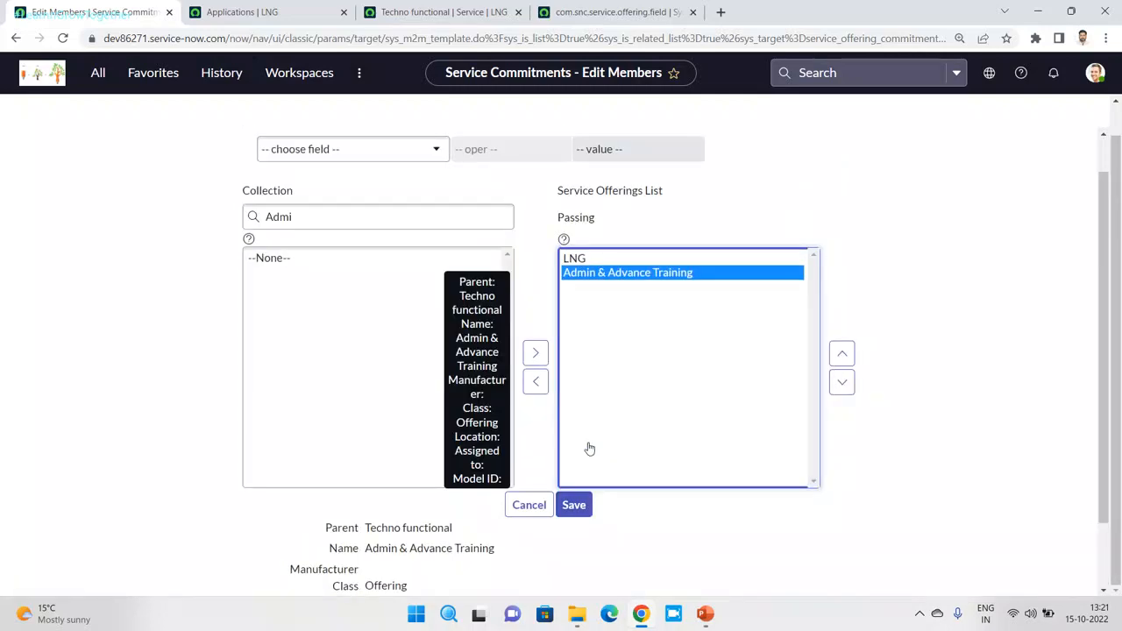
pyautogui.click(576, 504)
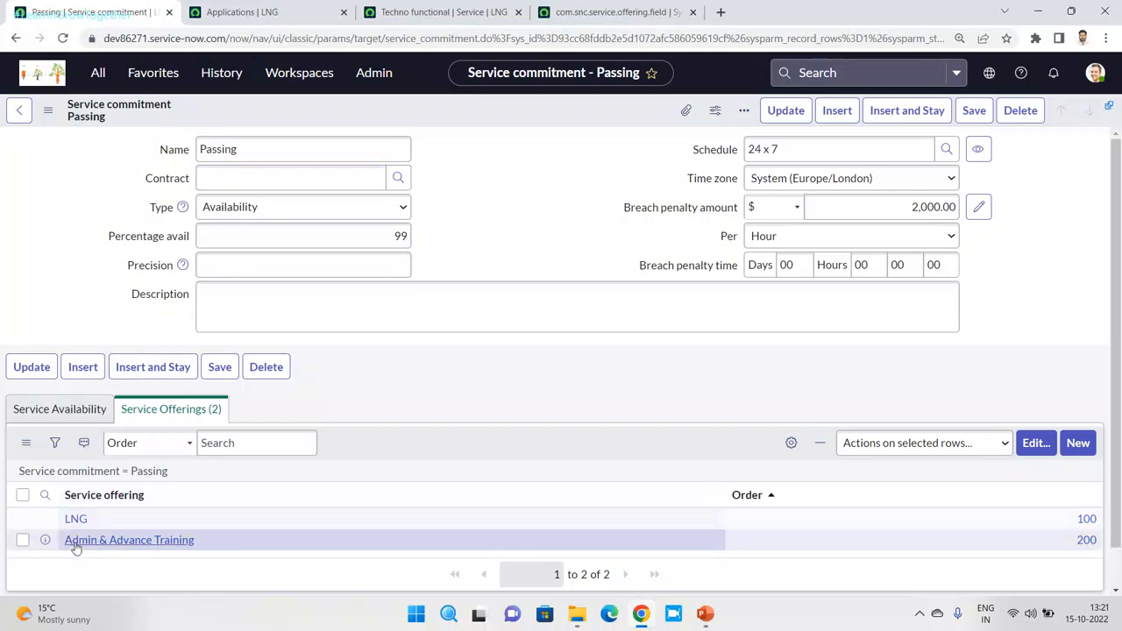
# Show the Passing commitment's service availability records and refresh that related list.
pyautogui.click(63, 416)
pyautogui.rightClick(407, 451)
pyautogui.click(441, 479)
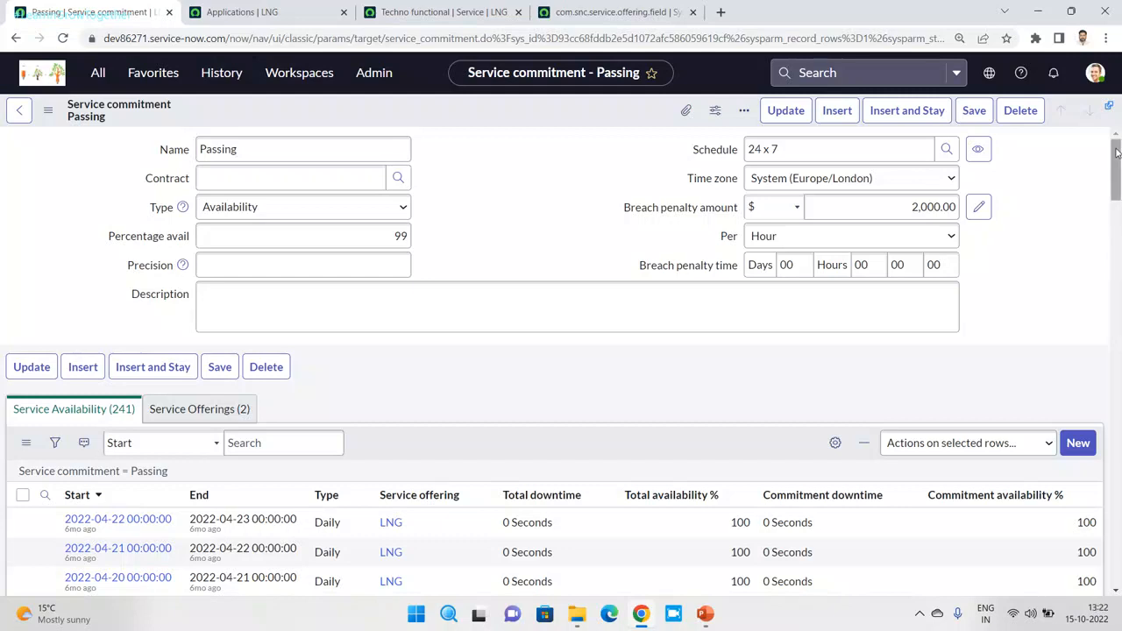
pyautogui.moveTo(1116, 159)
pyautogui.mouseDown()
pyautogui.moveTo(1119, 206)
pyautogui.moveTo(1116, 149)
pyautogui.mouseUp()
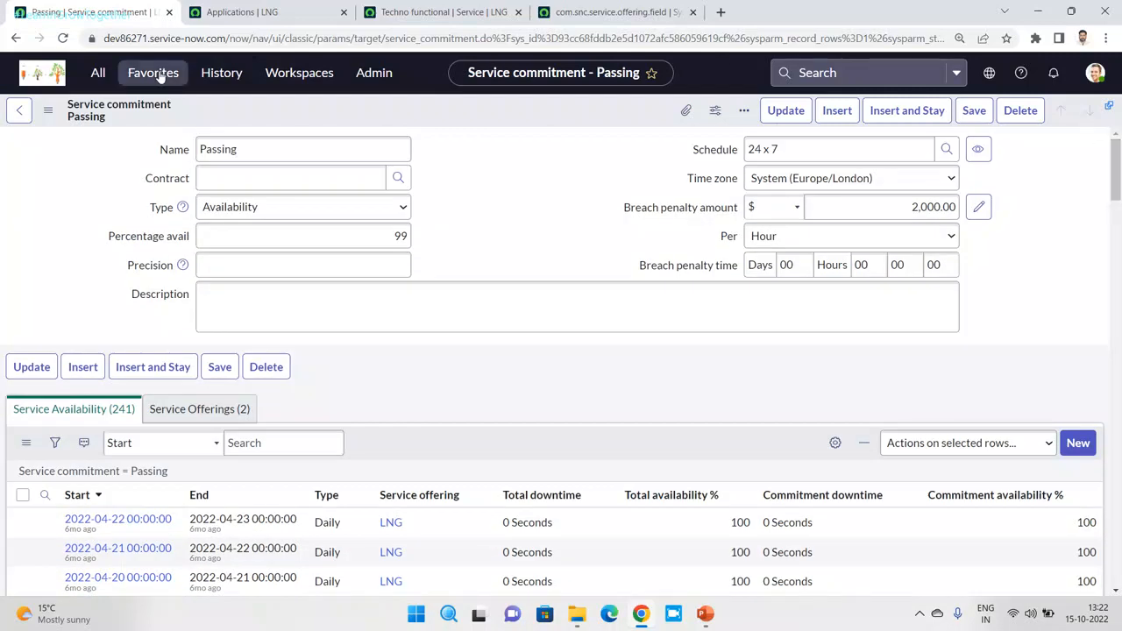
# Start a new outage record in Service Portfolio Management with Admin & Advance Training as the configuration item.
pyautogui.click(92, 73)
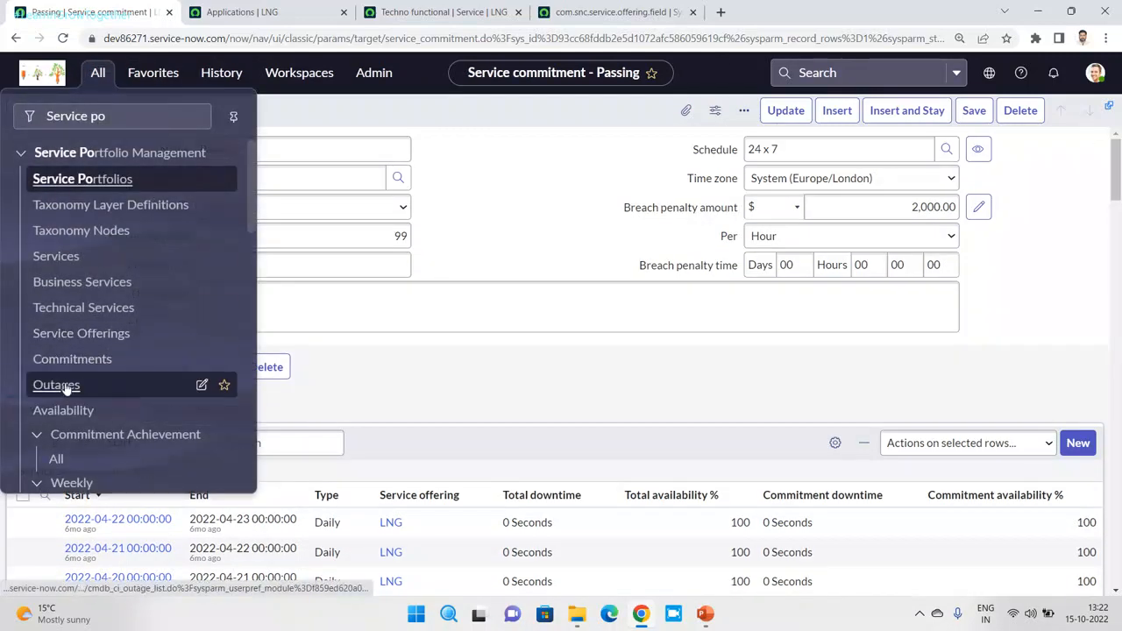
pyautogui.click(56, 386)
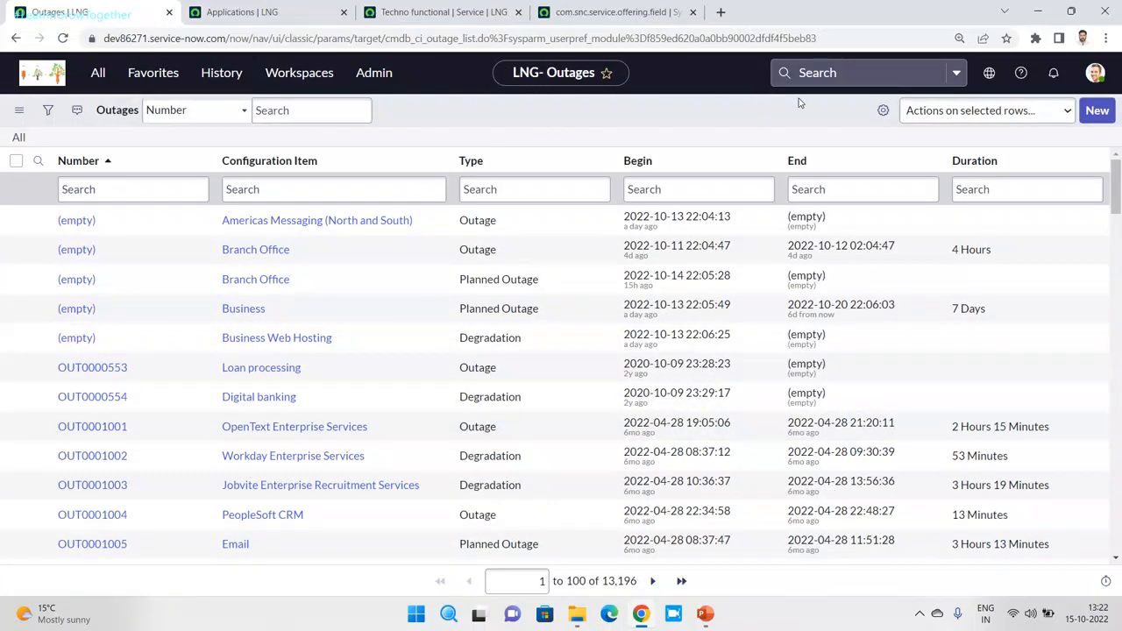
pyautogui.click(1096, 109)
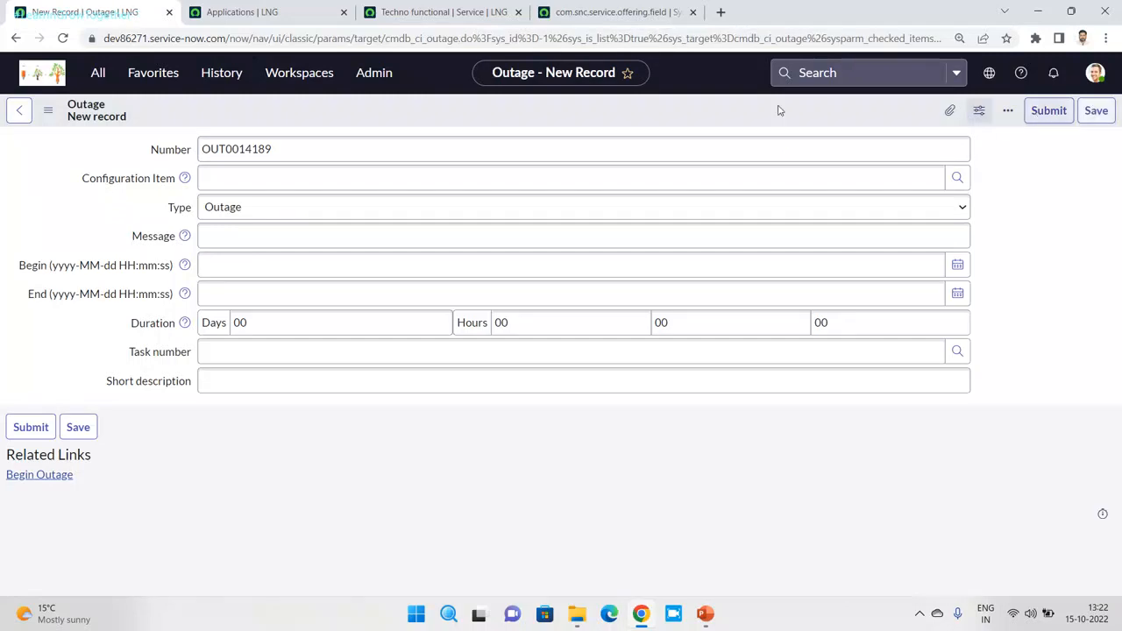
pyautogui.click(296, 178)
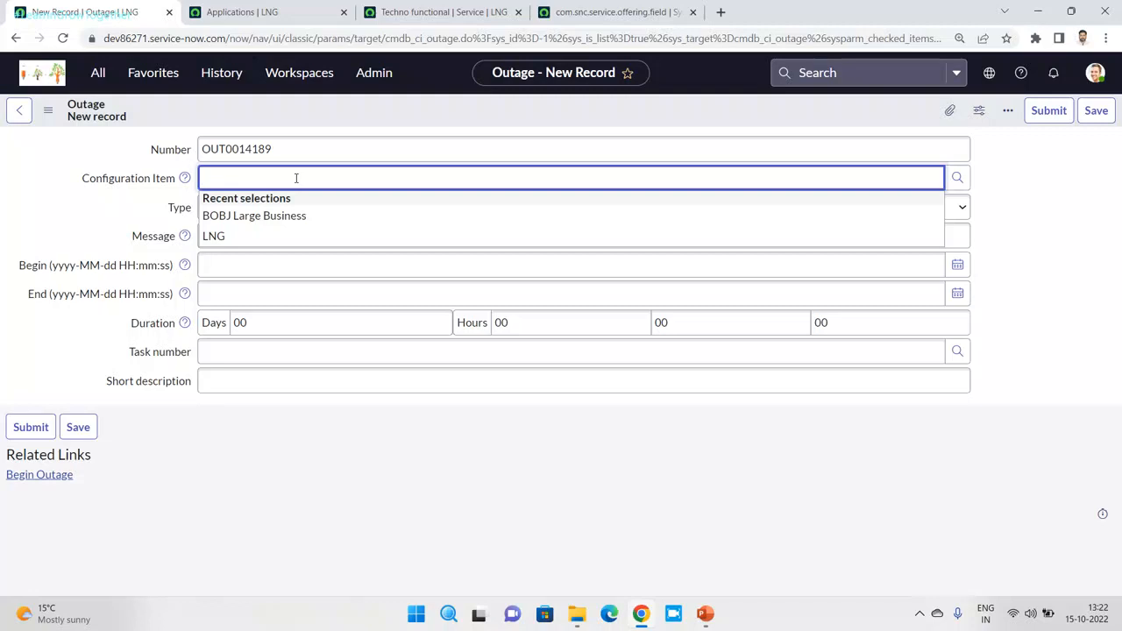
pyautogui.write('Admi')
pyautogui.click(267, 209)
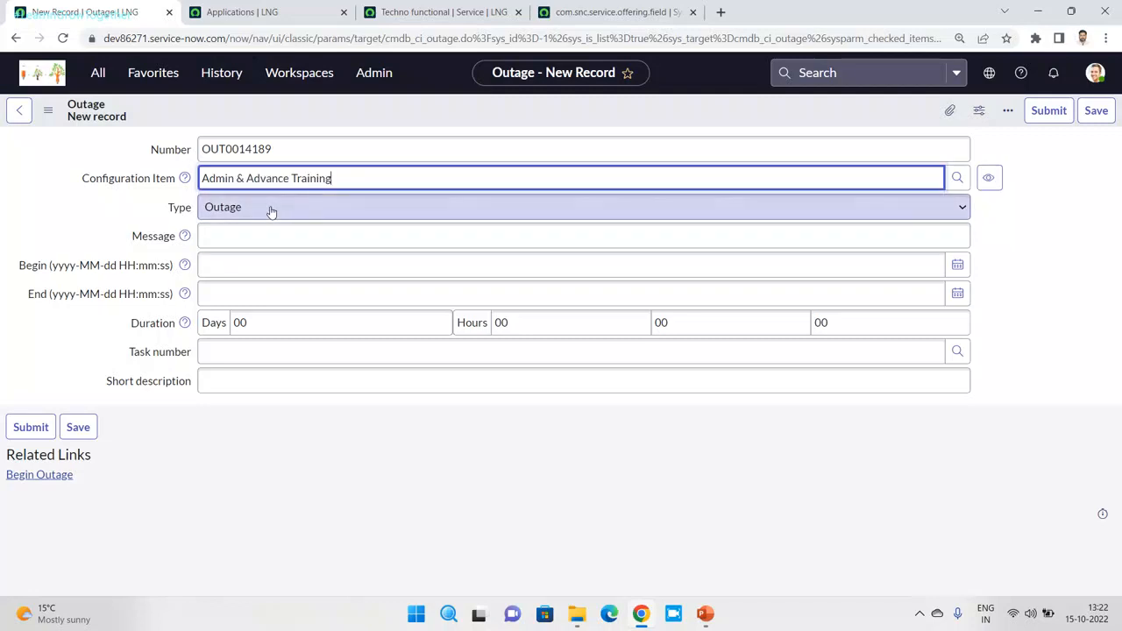
pyautogui.click(957, 265)
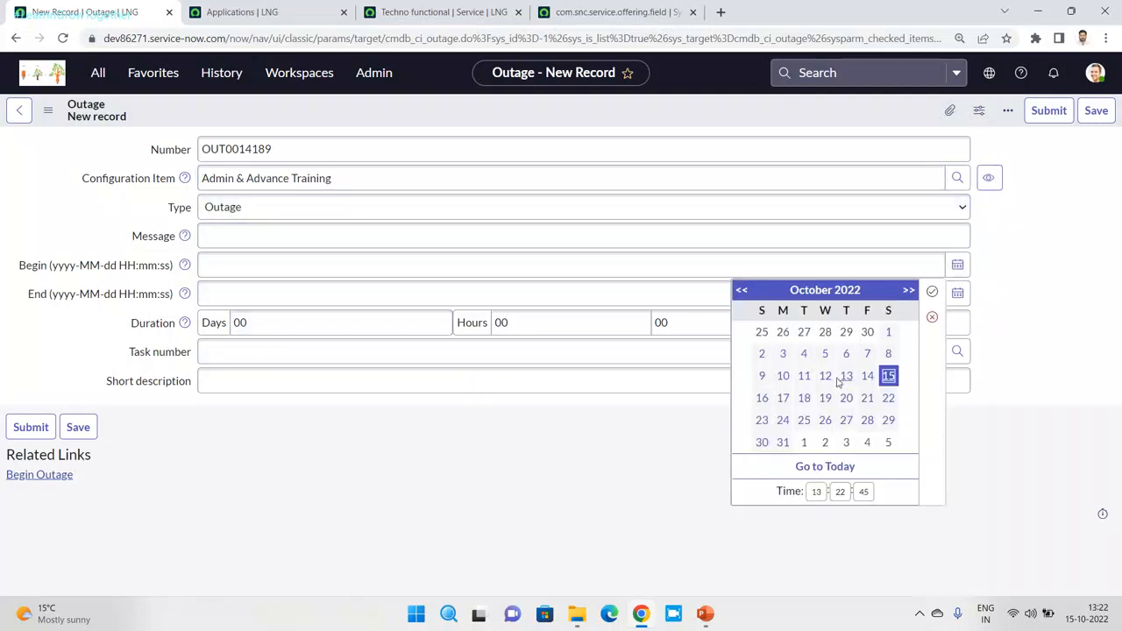
pyautogui.click(825, 375)
pyautogui.click(934, 292)
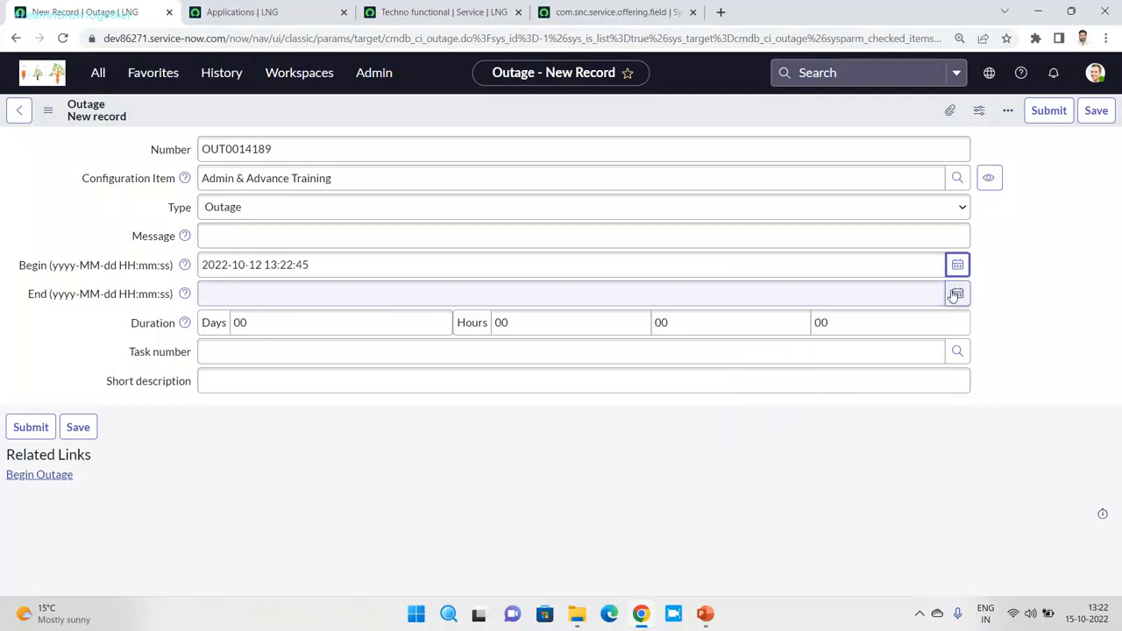
pyautogui.click(957, 292)
pyautogui.click(867, 449)
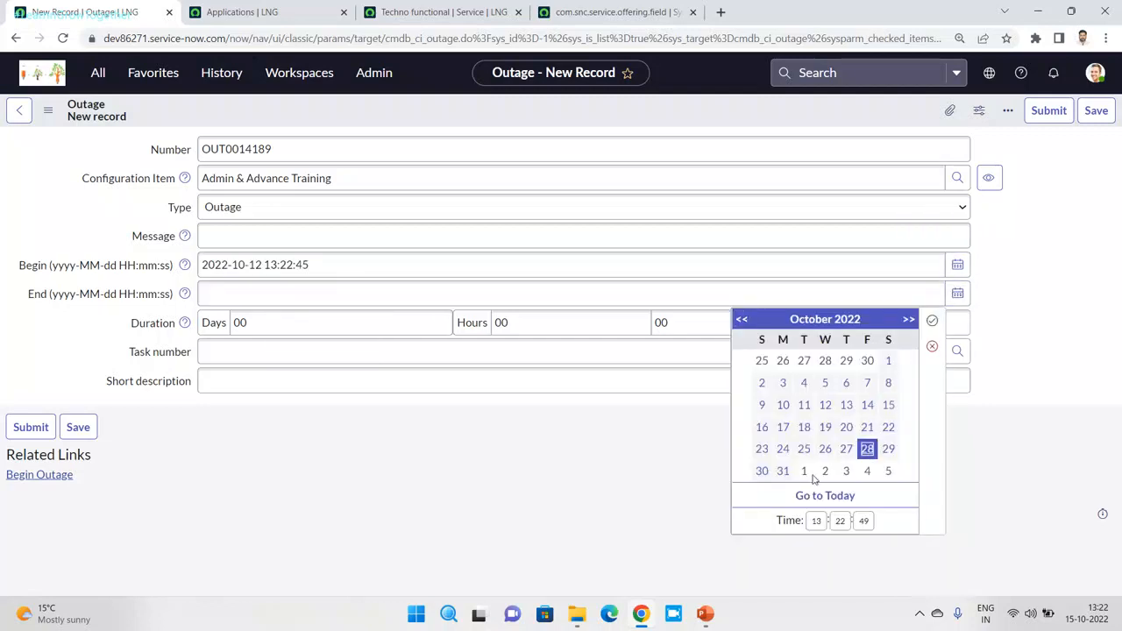
pyautogui.click(932, 321)
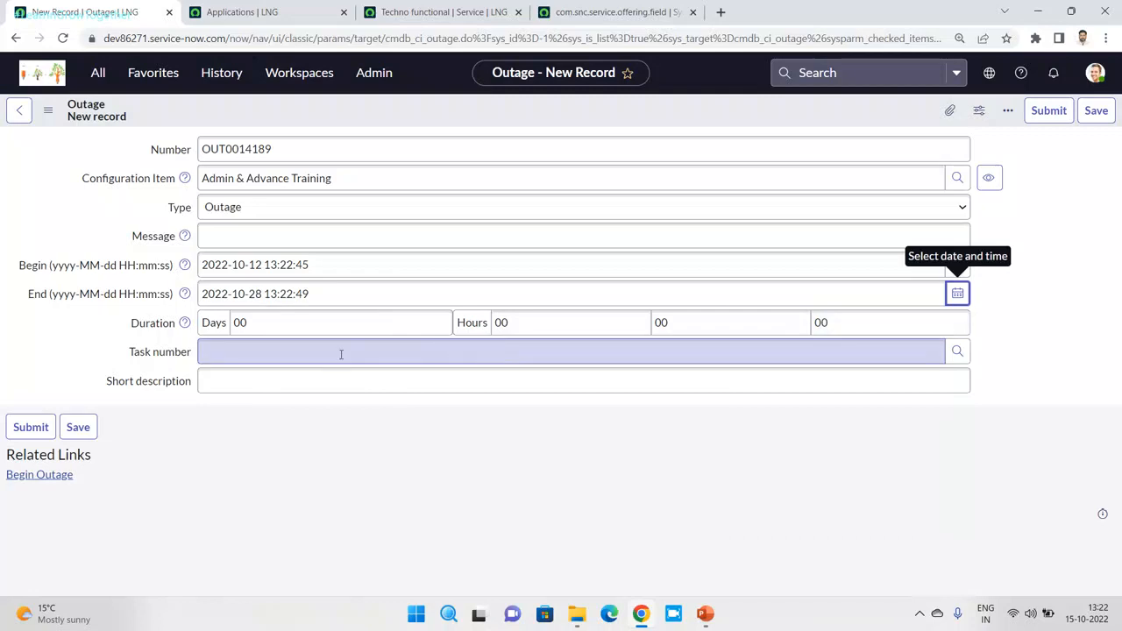
pyautogui.click(1047, 112)
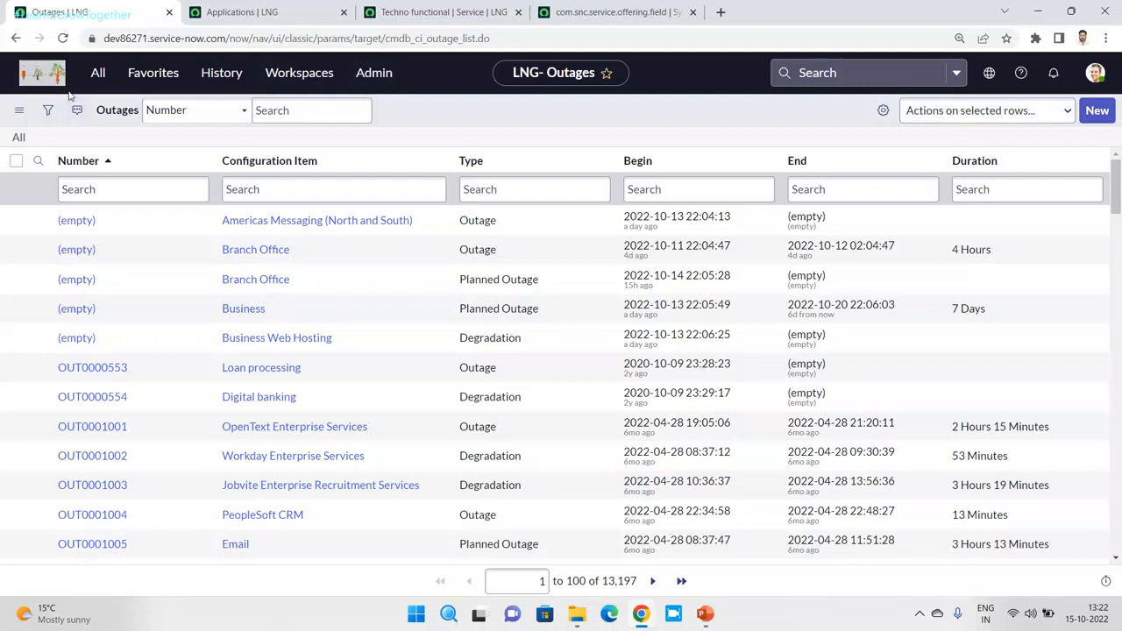
# Filter the service commitments list to names containing "pass" and open the Passing commitment.
pyautogui.click(98, 73)
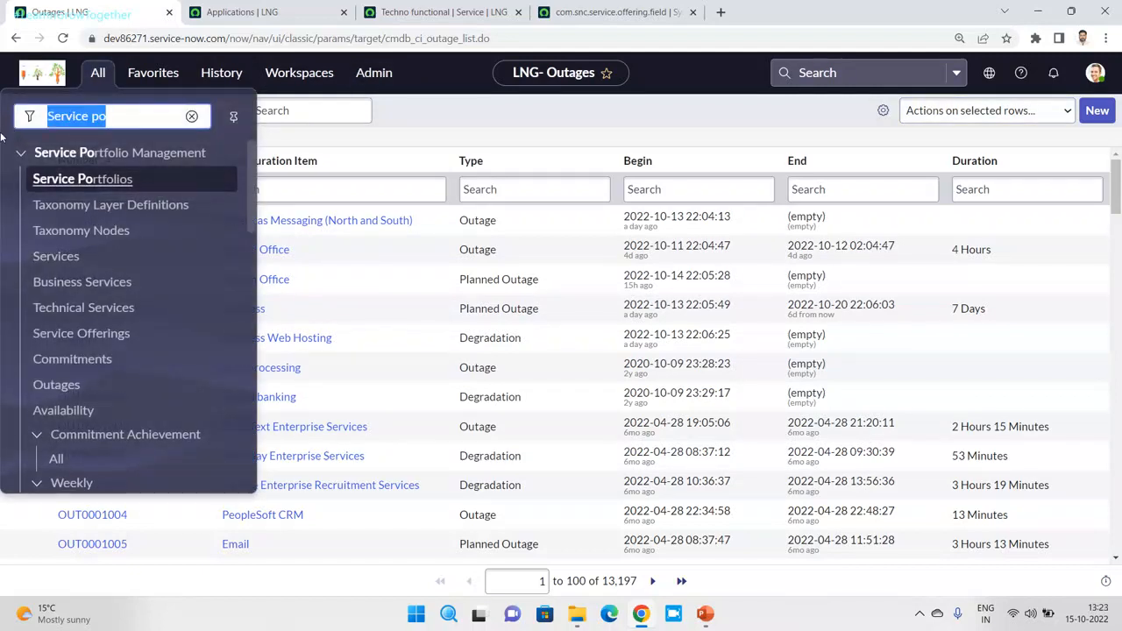
pyautogui.click(79, 357)
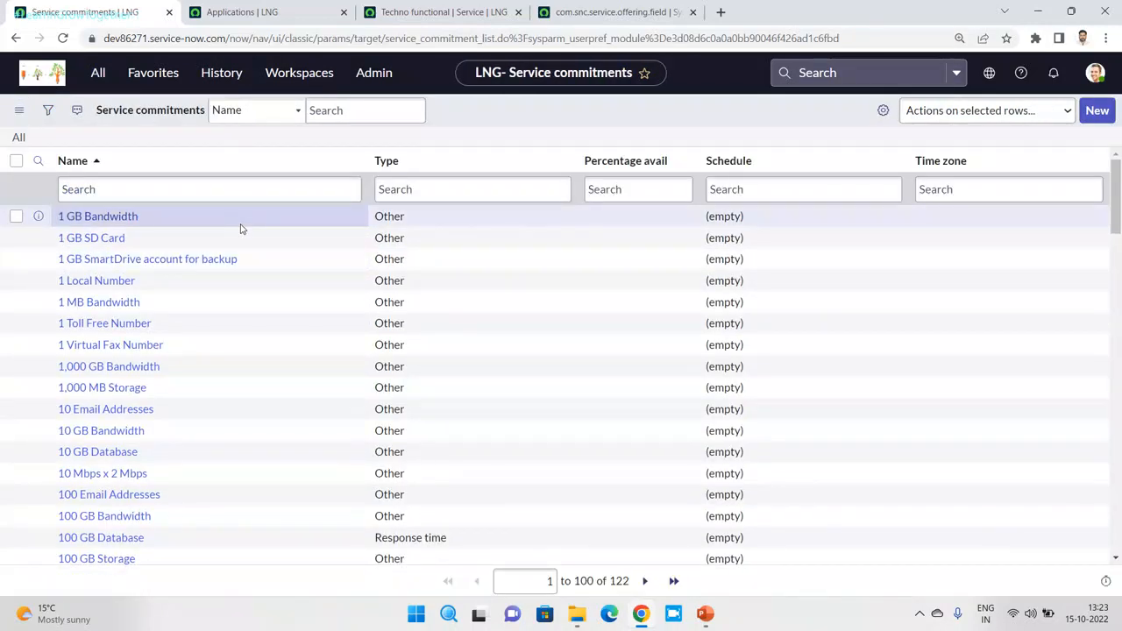
pyautogui.click(201, 192)
pyautogui.write('*/pa')
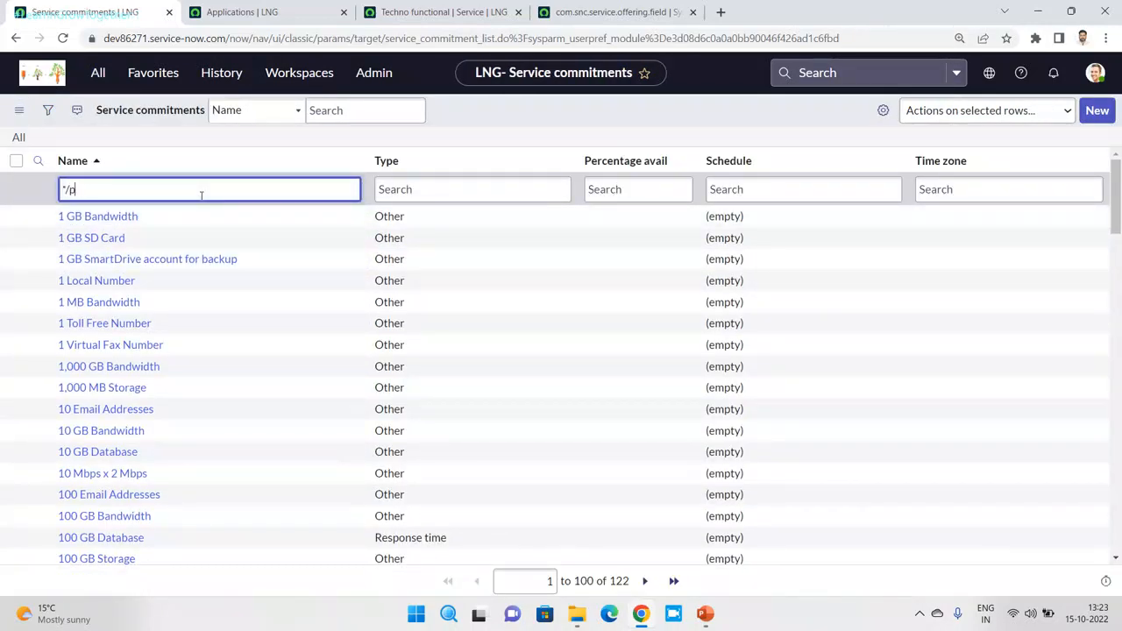
pyautogui.press('BackSpace')
pyautogui.press('BackSpace')
pyautogui.press('BackSpace')
pyautogui.write('pass')
pyautogui.press('Return')
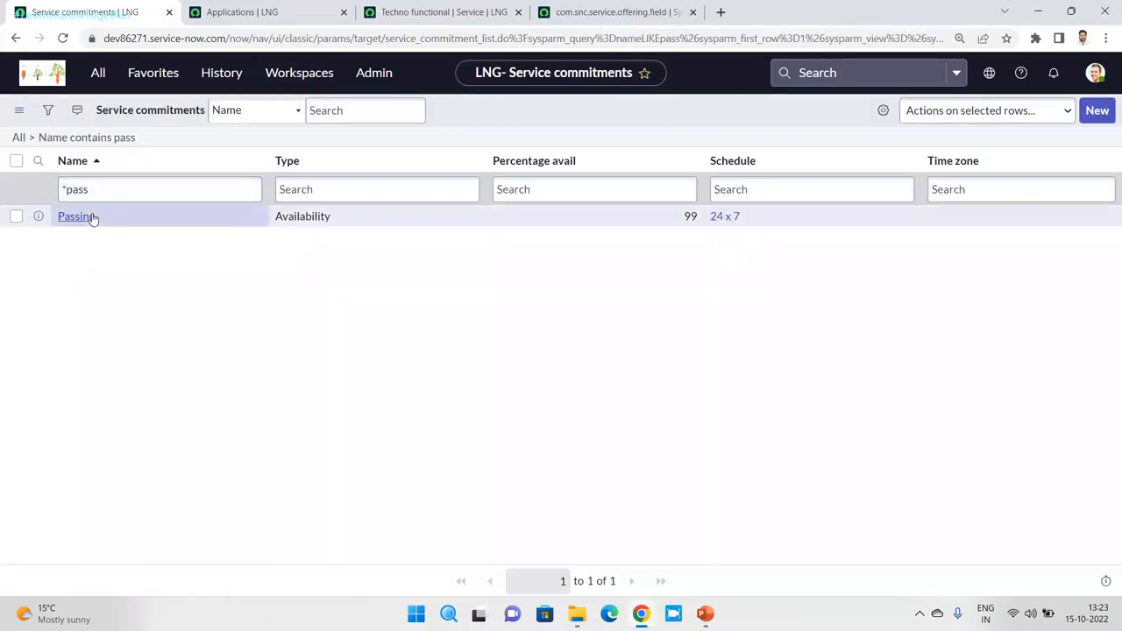
pyautogui.click(81, 218)
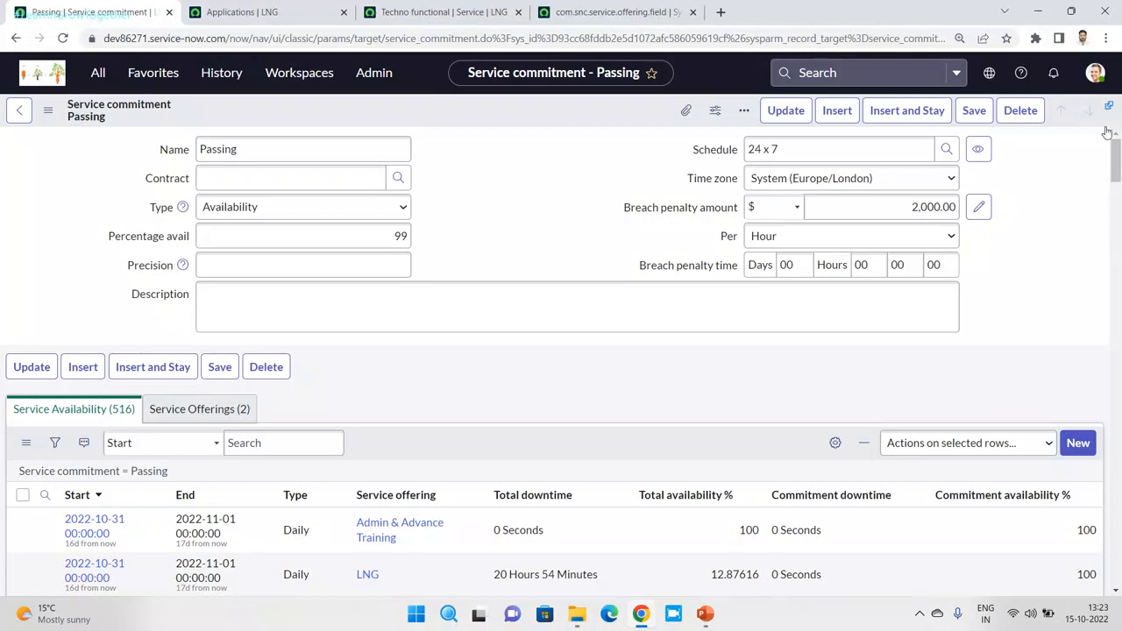
# Filter the Passing commitment's service availability records to show only the Admin & Advance Training offering.
pyautogui.moveTo(1118, 162); pyautogui.dragTo(1119, 191)
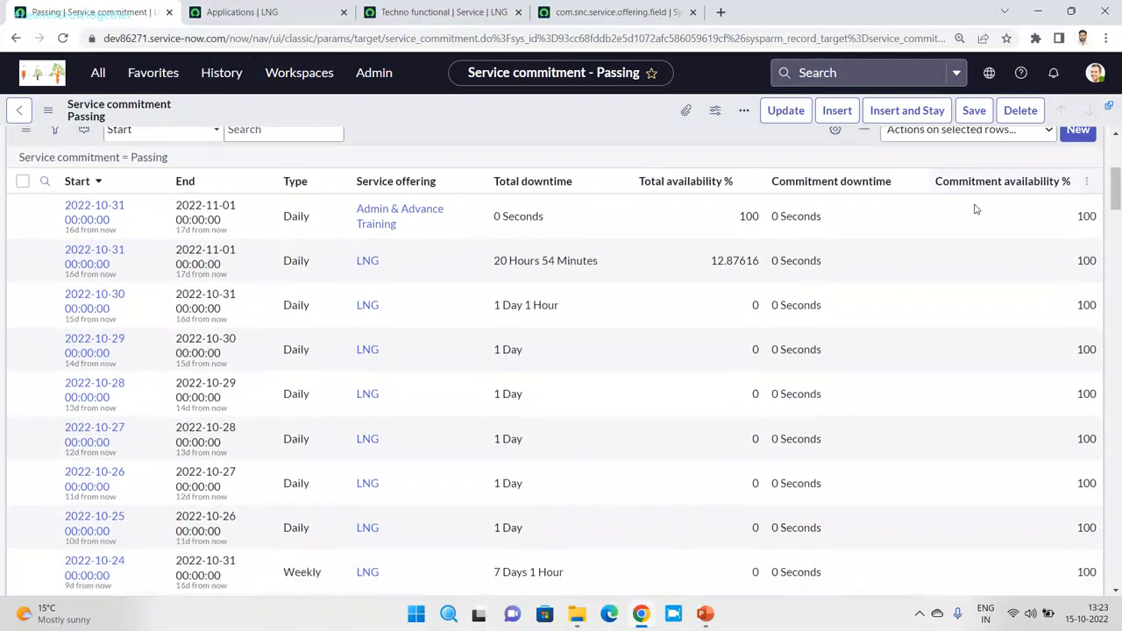
pyautogui.moveTo(493, 263); pyautogui.dragTo(604, 260)
pyautogui.moveTo(702, 266); pyautogui.dragTo(768, 263)
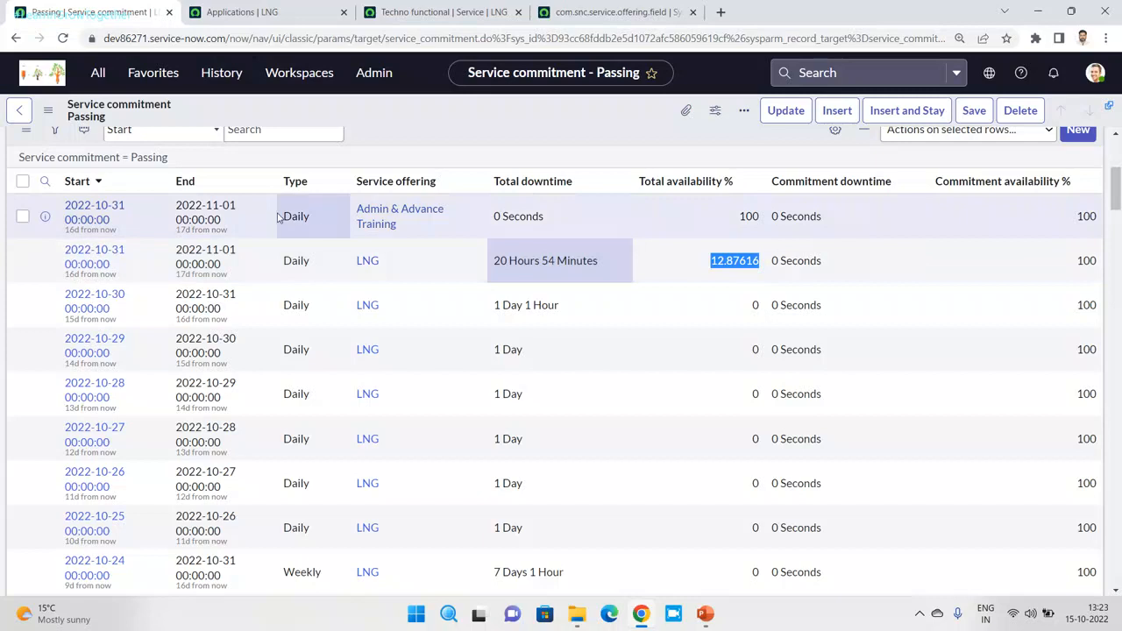
pyautogui.rightClick(397, 218)
pyautogui.press('Escape')
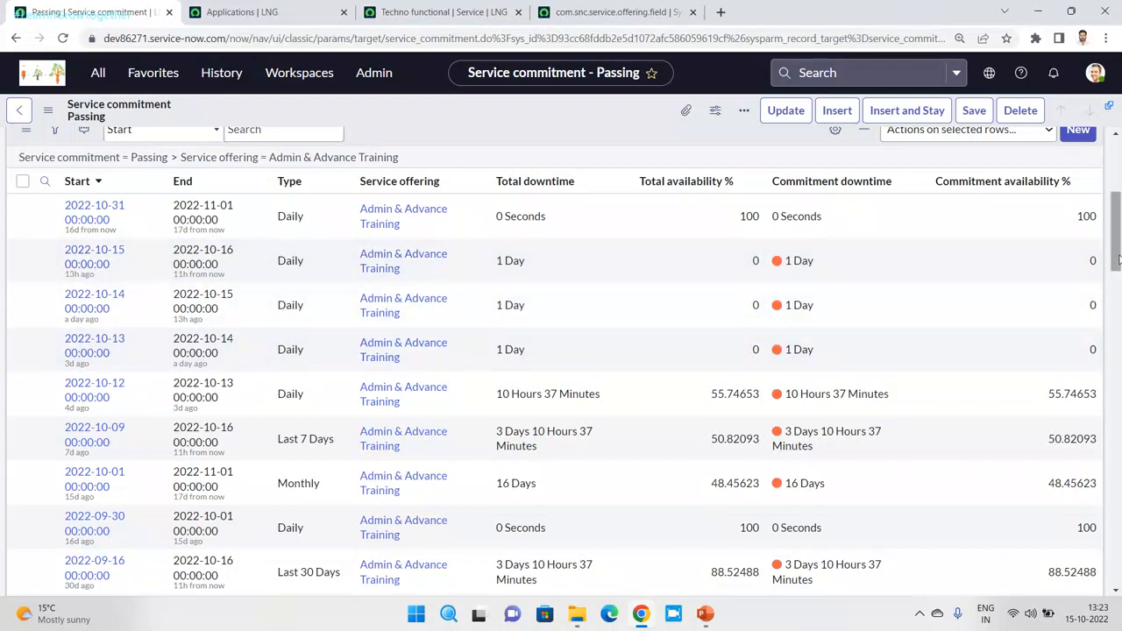
# Examine the commitment downtime and availability percentages of the Admin & Advance Training records, including 2022-10-12, against the commitment's target.
pyautogui.moveTo(1117, 259); pyautogui.dragTo(1118, 268)
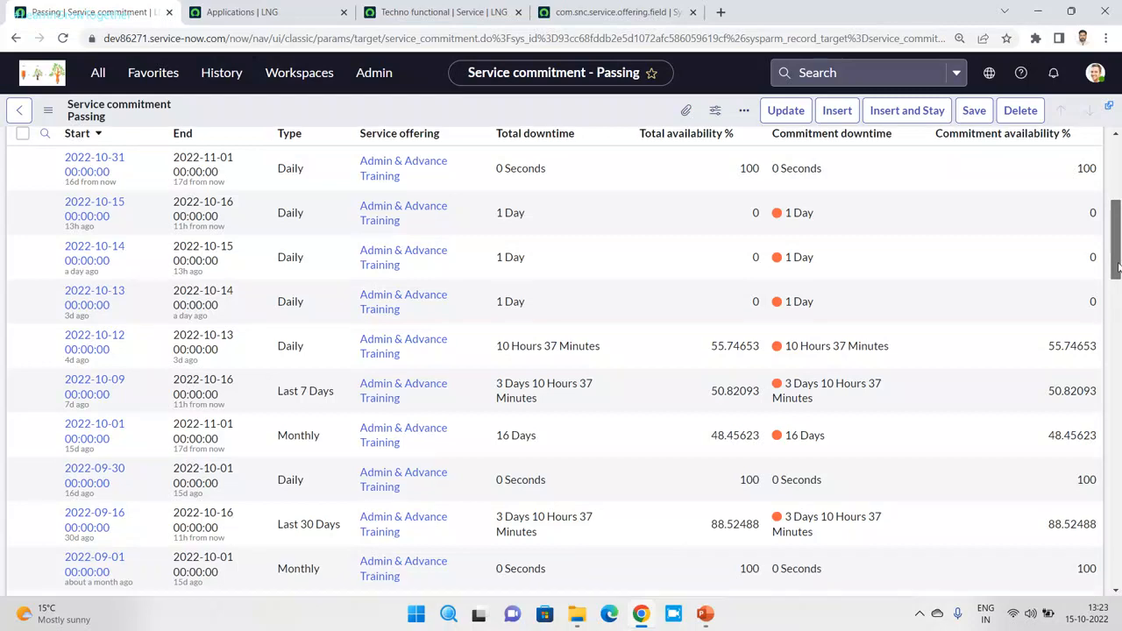
pyautogui.scroll(1, 1118, 263)
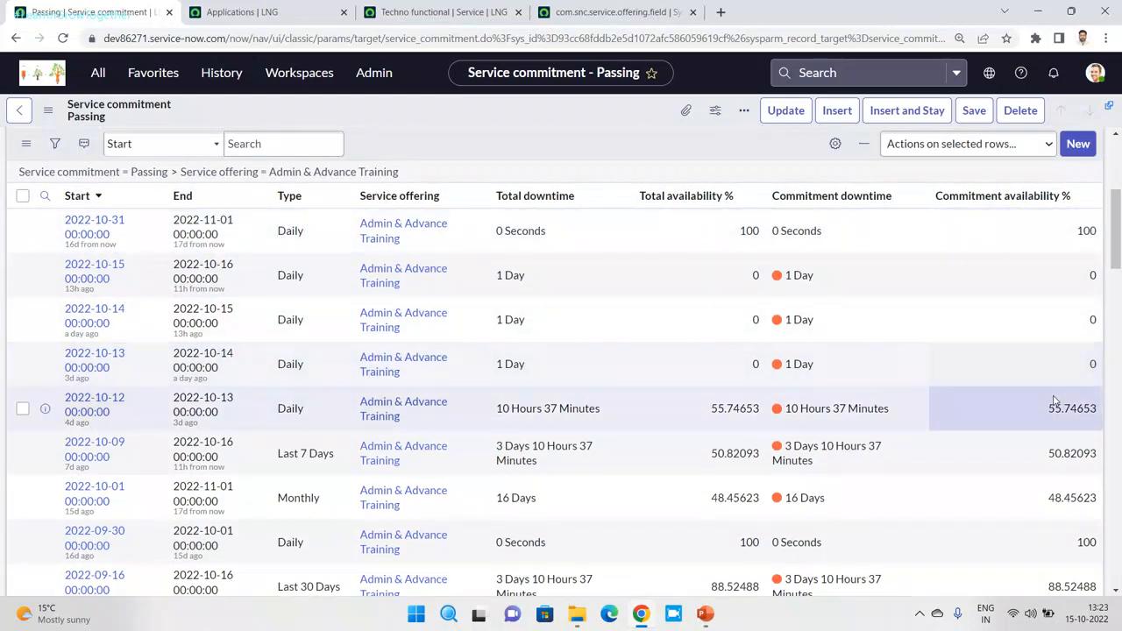
pyautogui.doubleClick(1052, 408)
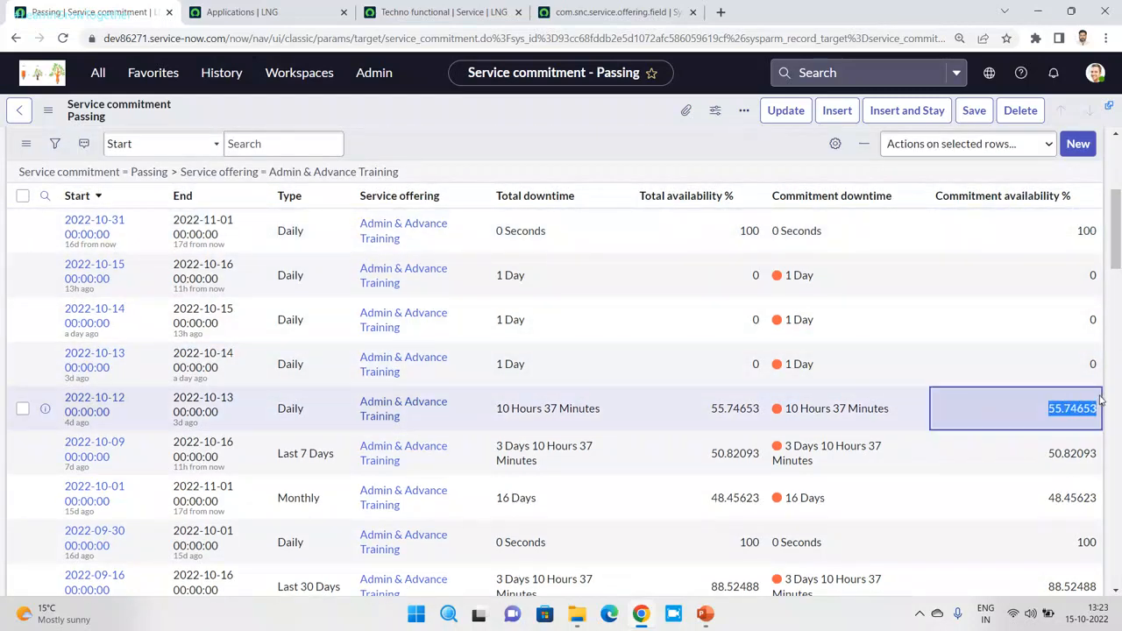
pyautogui.scroll(3, 1118, 236)
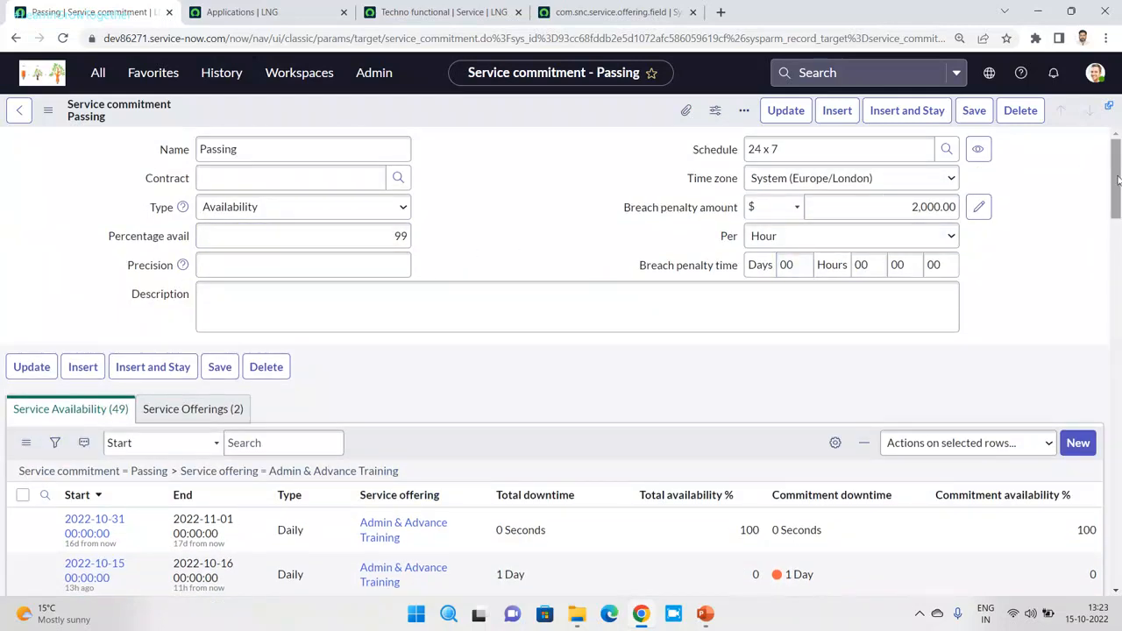
pyautogui.scroll(-3, 1120, 226)
pyautogui.moveTo(1119, 226); pyautogui.dragTo(1119, 175)
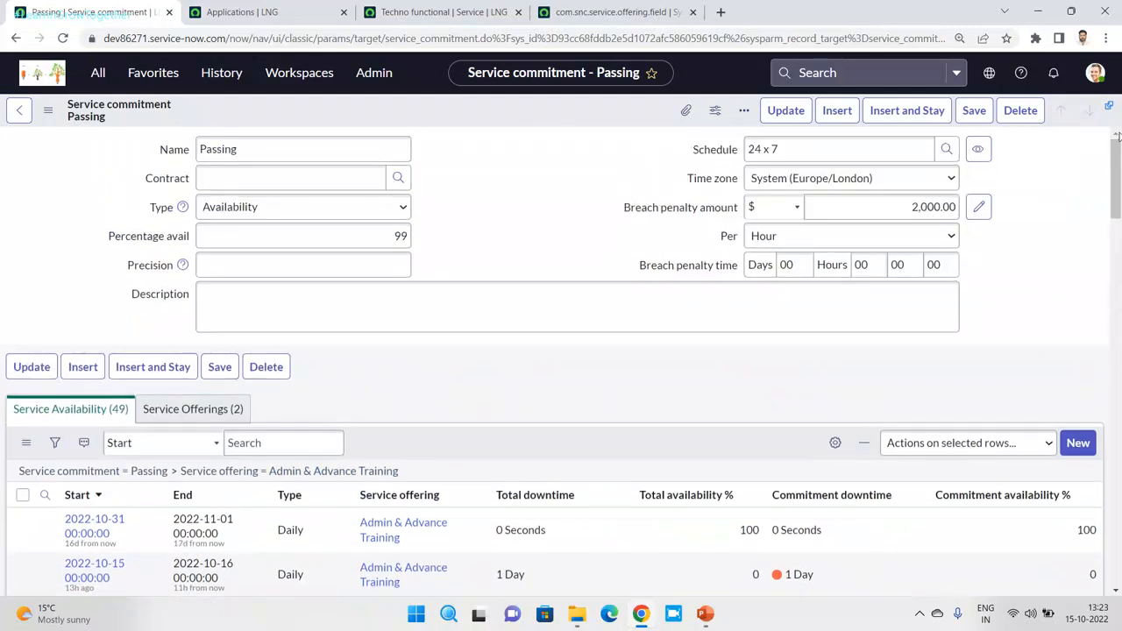
# Look through the Passing commitment's available types and switch to the PowerPoint slide show.
pyautogui.click(294, 208)
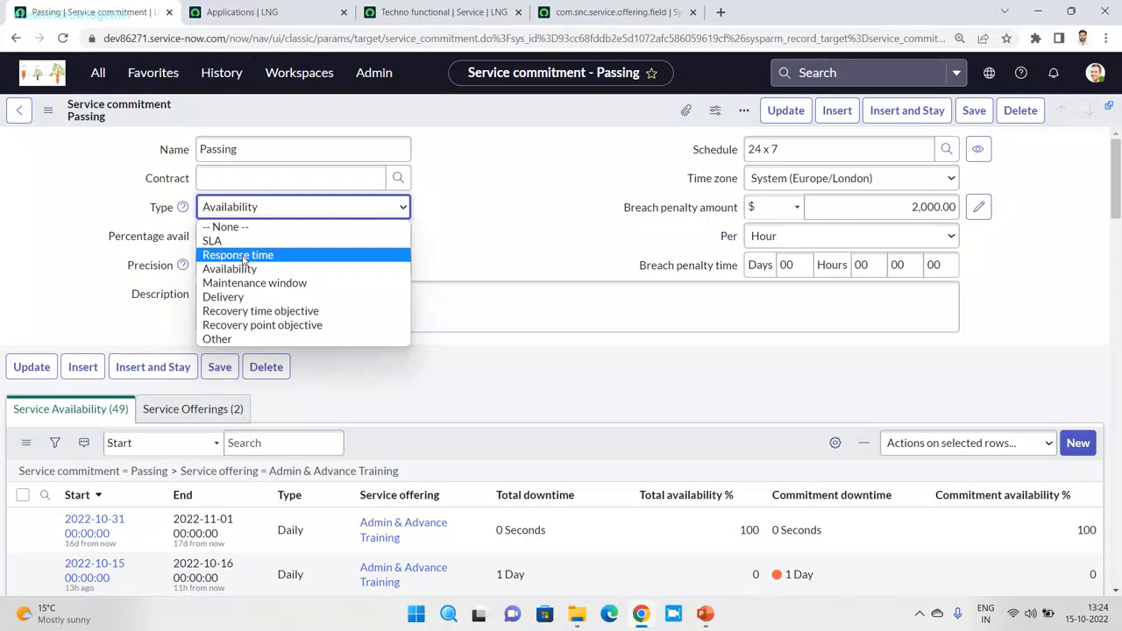
pyautogui.hotkey('alt', 'Tab')
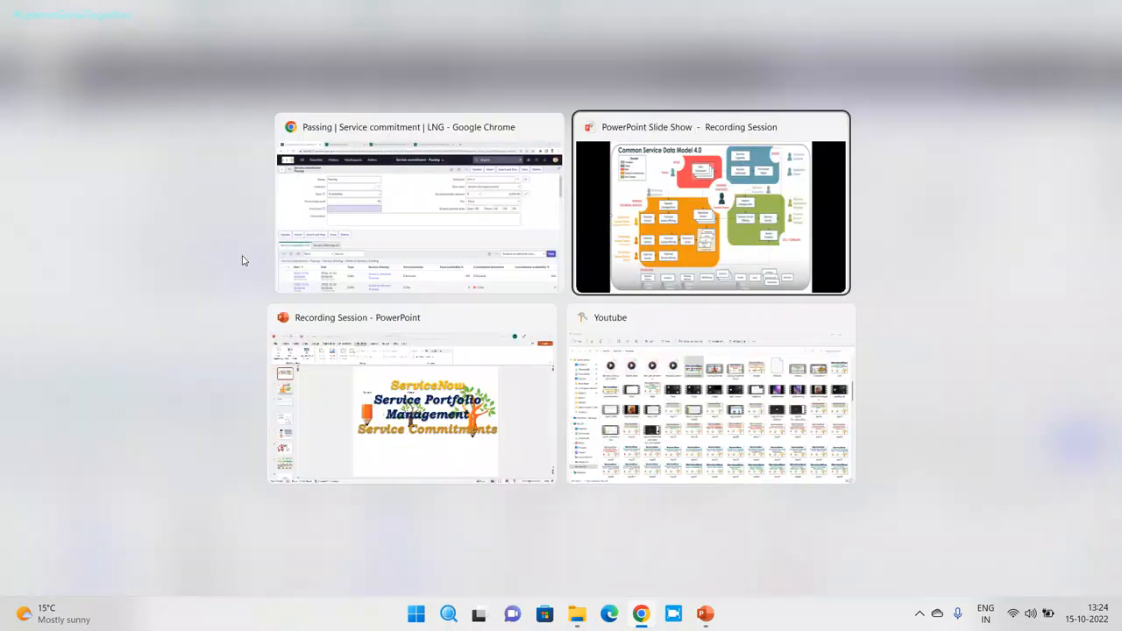